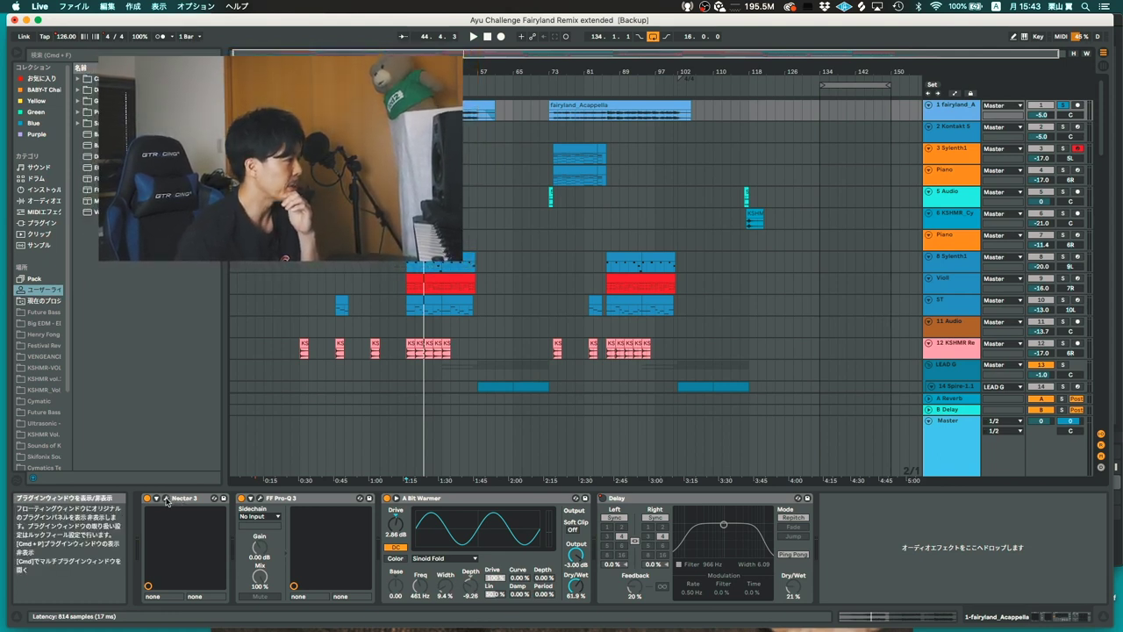
Examine the Nectar 3 modules on the fairyland_Acappella track, from pitch correction, EQ and De-esser to the compressor, and close the plugin
click(166, 501)
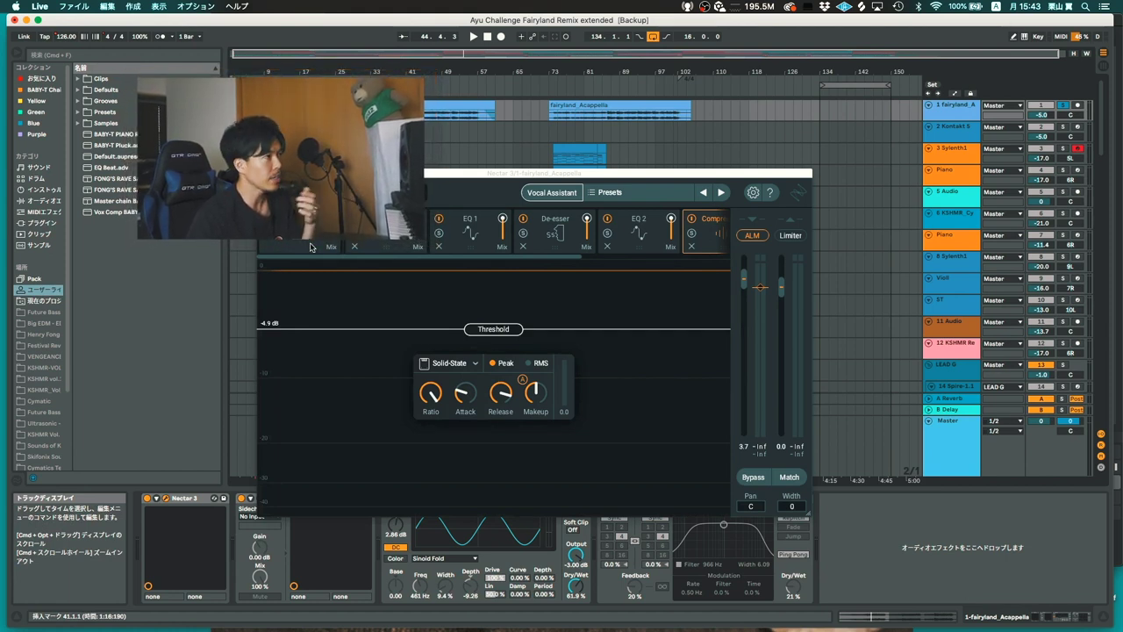
click(323, 239)
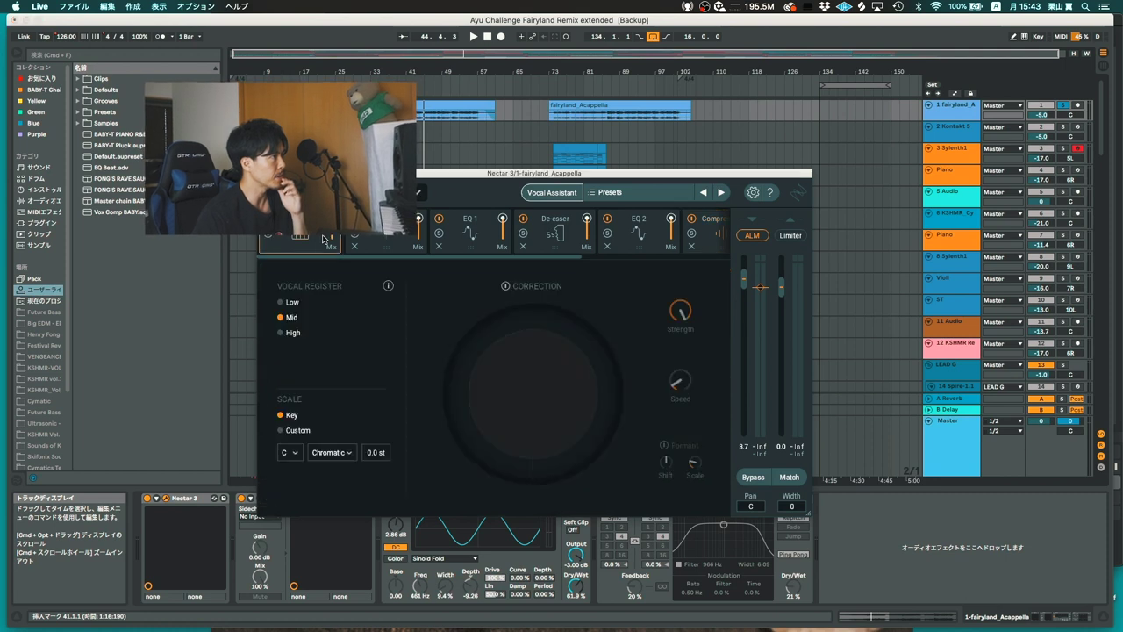
click(465, 247)
click(548, 250)
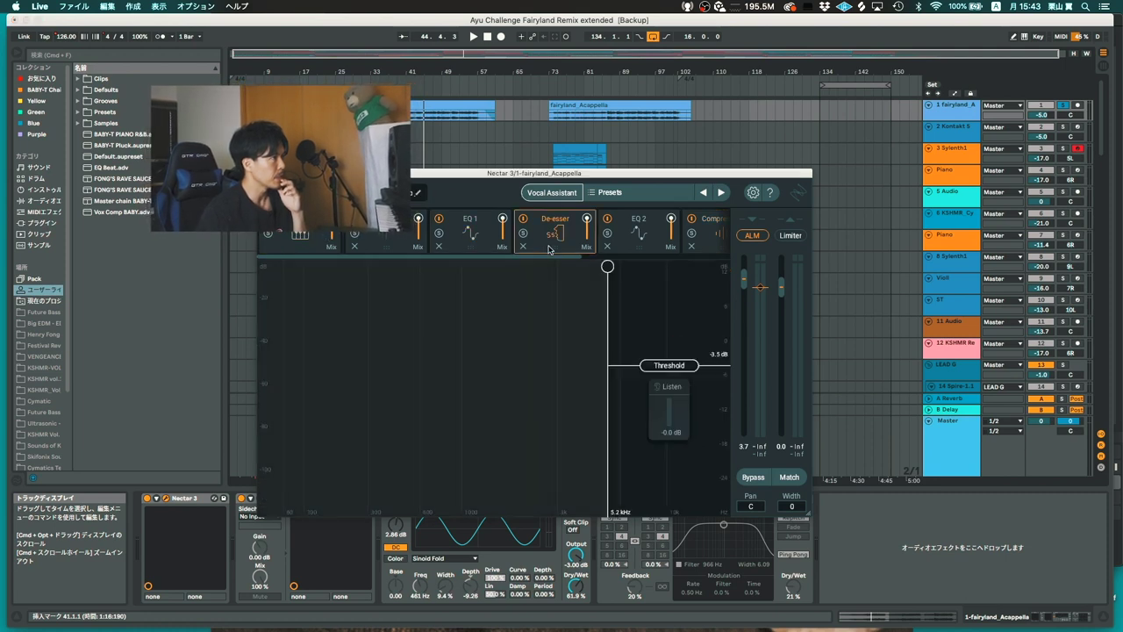
click(633, 251)
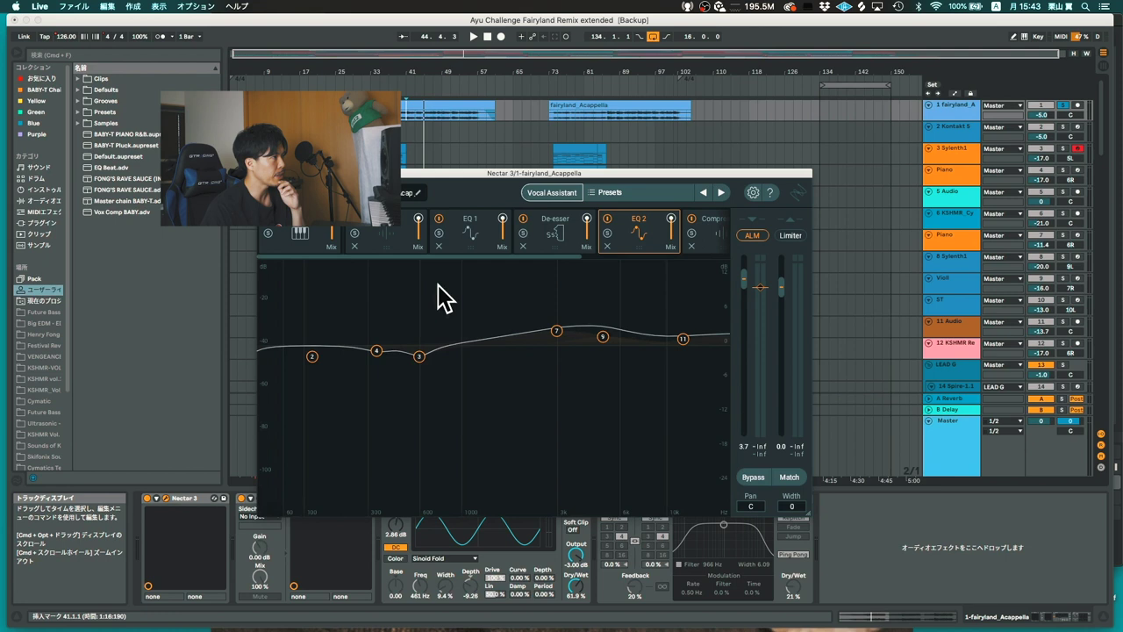
drag(452, 257, 570, 267)
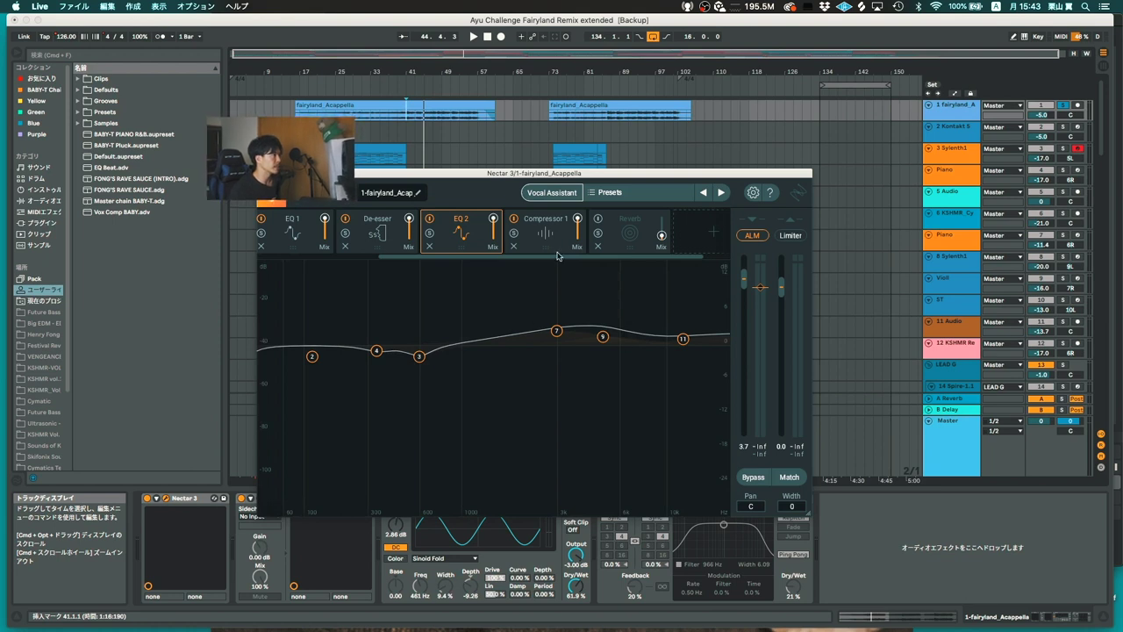
click(557, 250)
click(264, 174)
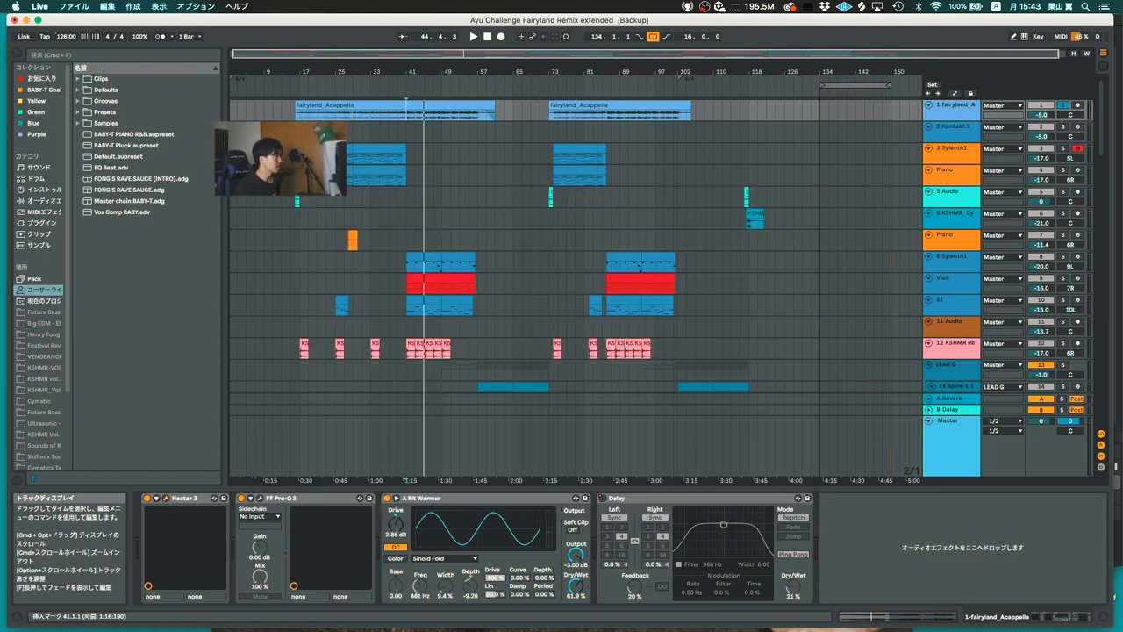
Examine the A Bit Warmer device and the FF Pro-Q 3 equalizer curve on the vocal track, and close the equalizer
click(434, 499)
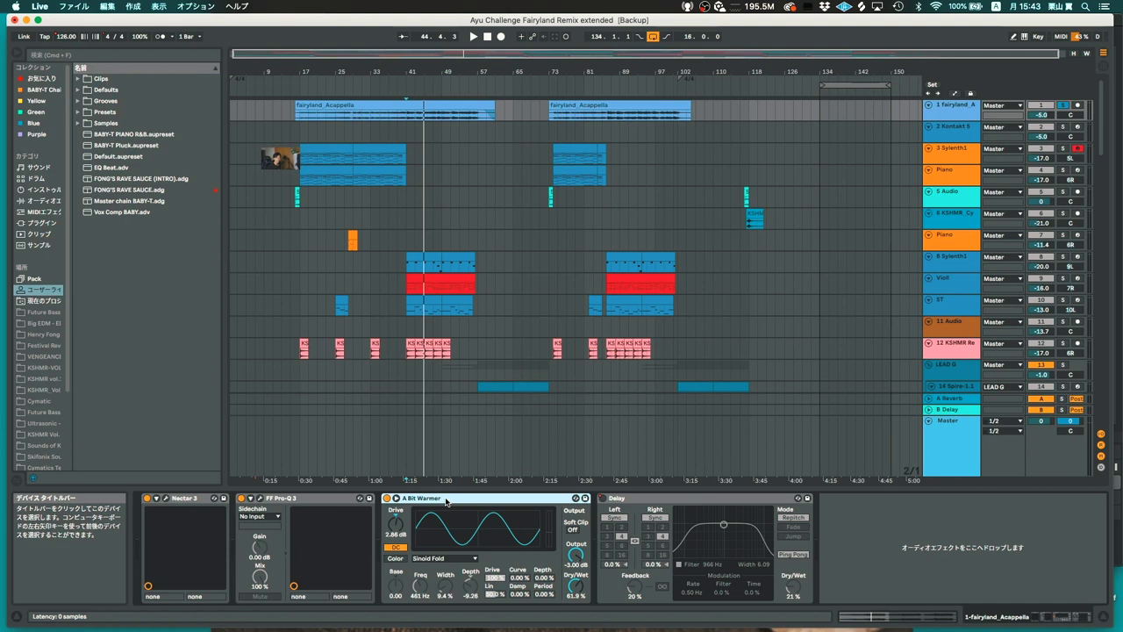
click(260, 498)
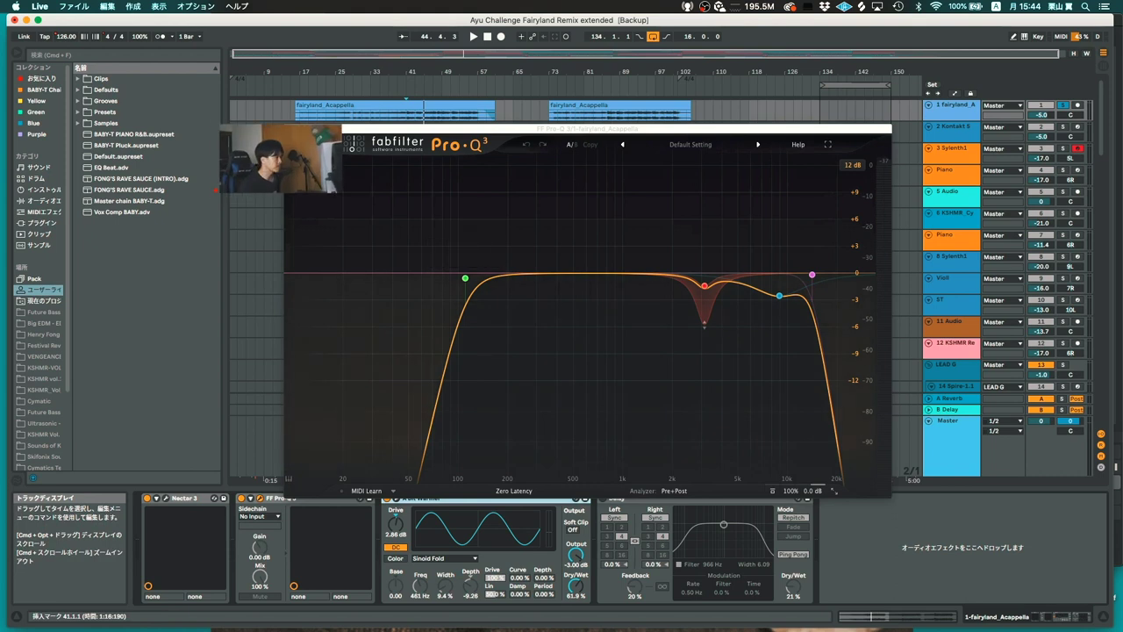
click(259, 499)
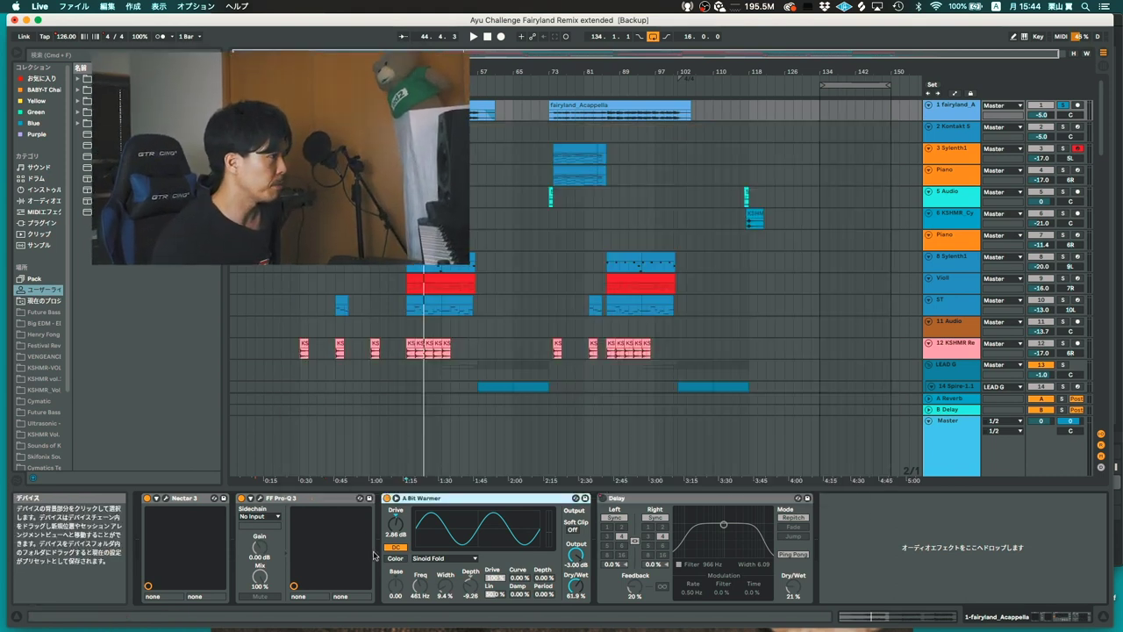
click(259, 498)
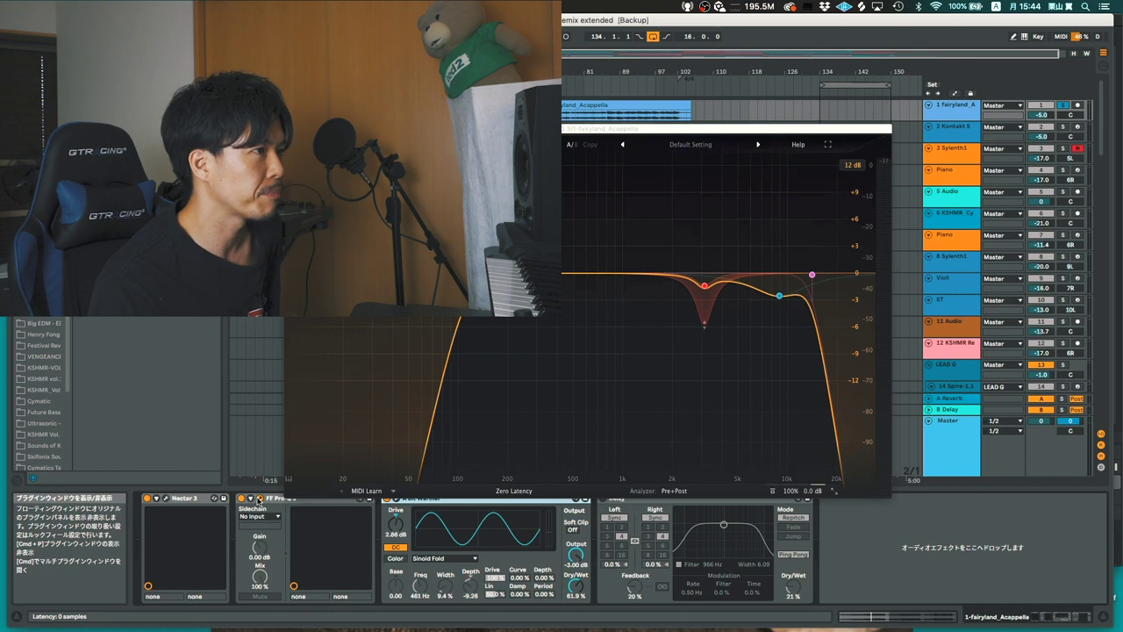
click(290, 129)
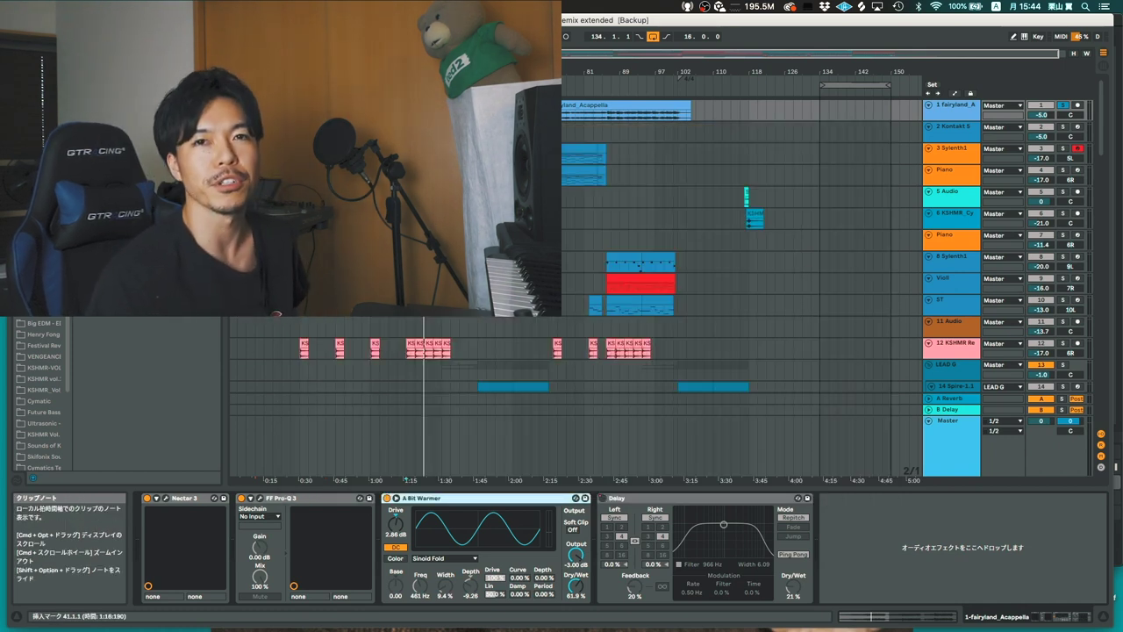
Look over the arrangement's tracks from the vocal through the lead and chord groups to the bass group
scroll(586, 253, down, 1)
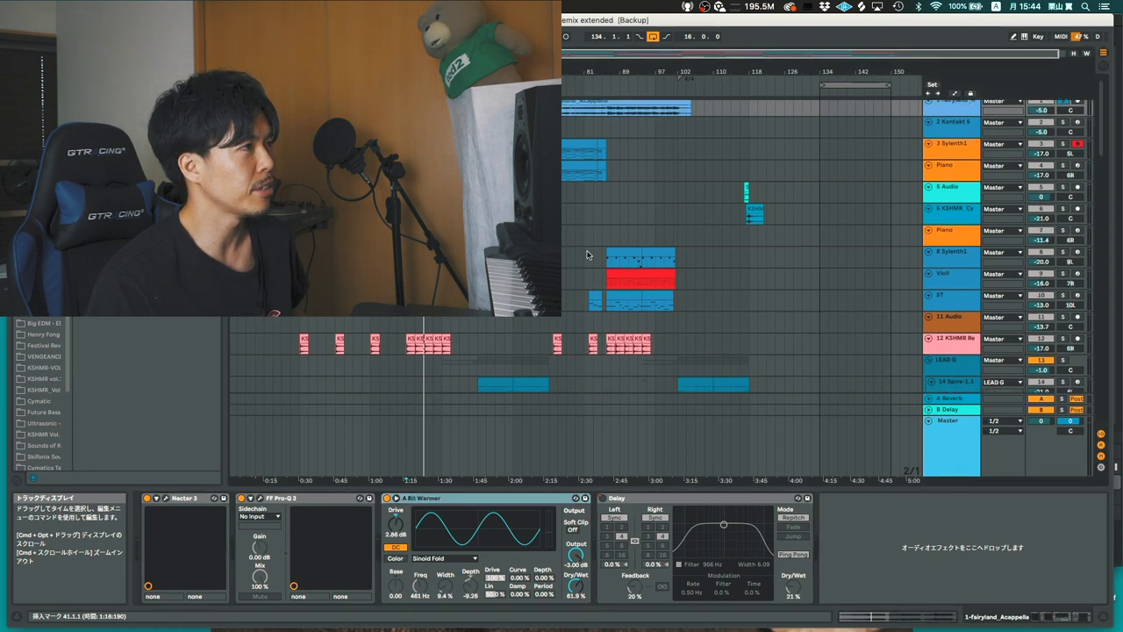
scroll(587, 255, down, 2)
scroll(587, 254, up, 3)
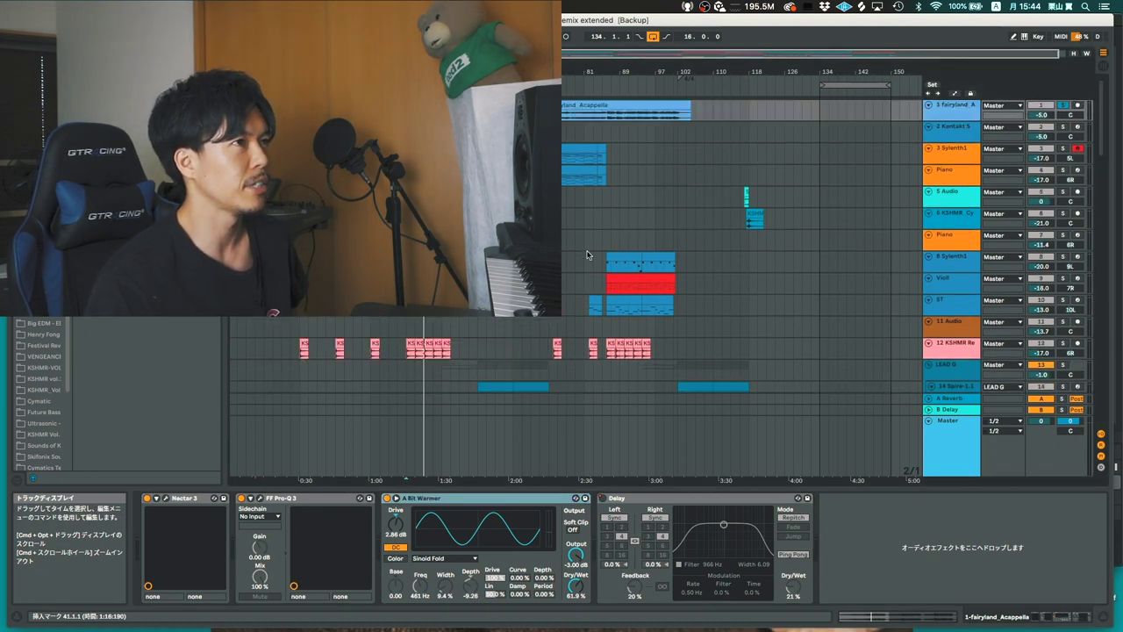
scroll(587, 255, down, 10)
click(588, 256)
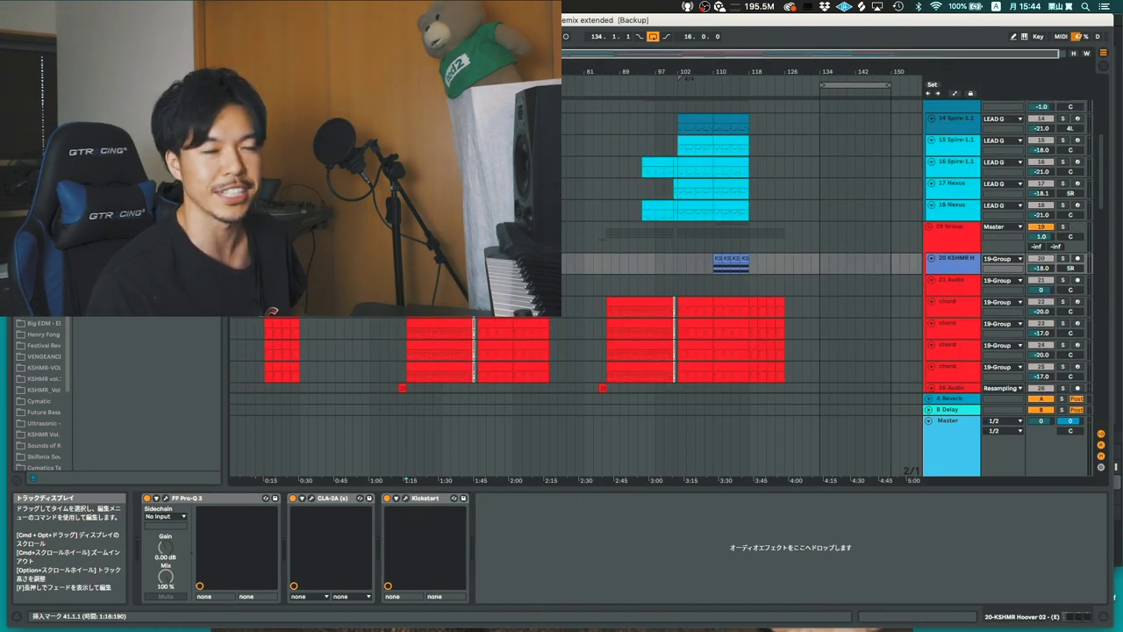
scroll(614, 254, up, 7)
scroll(623, 253, down, 11)
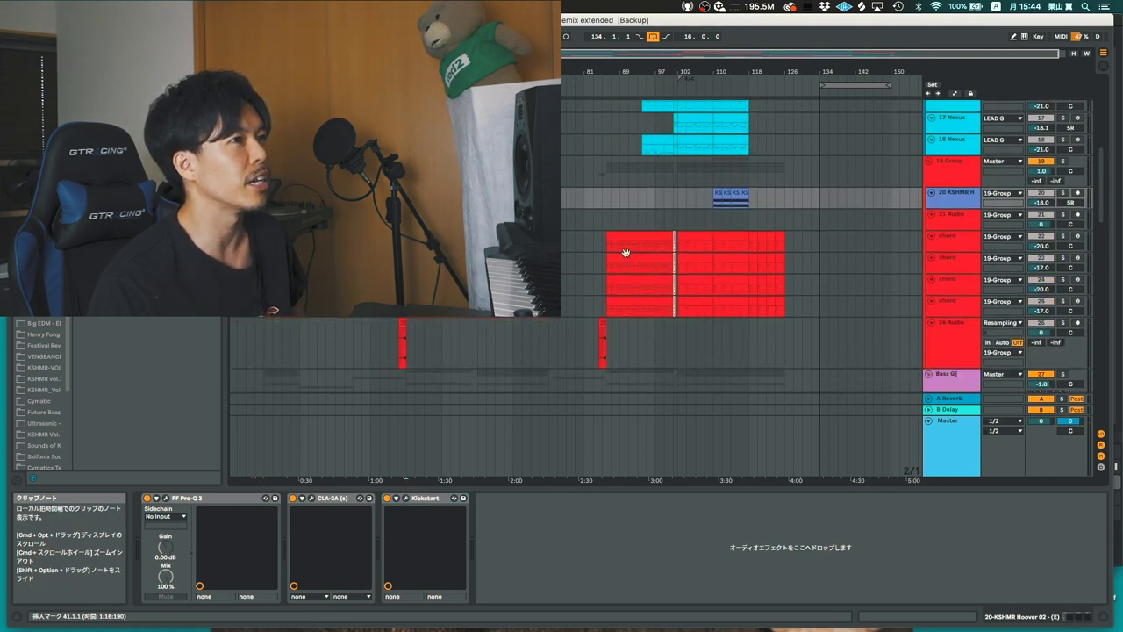
scroll(938, 137, up, 12)
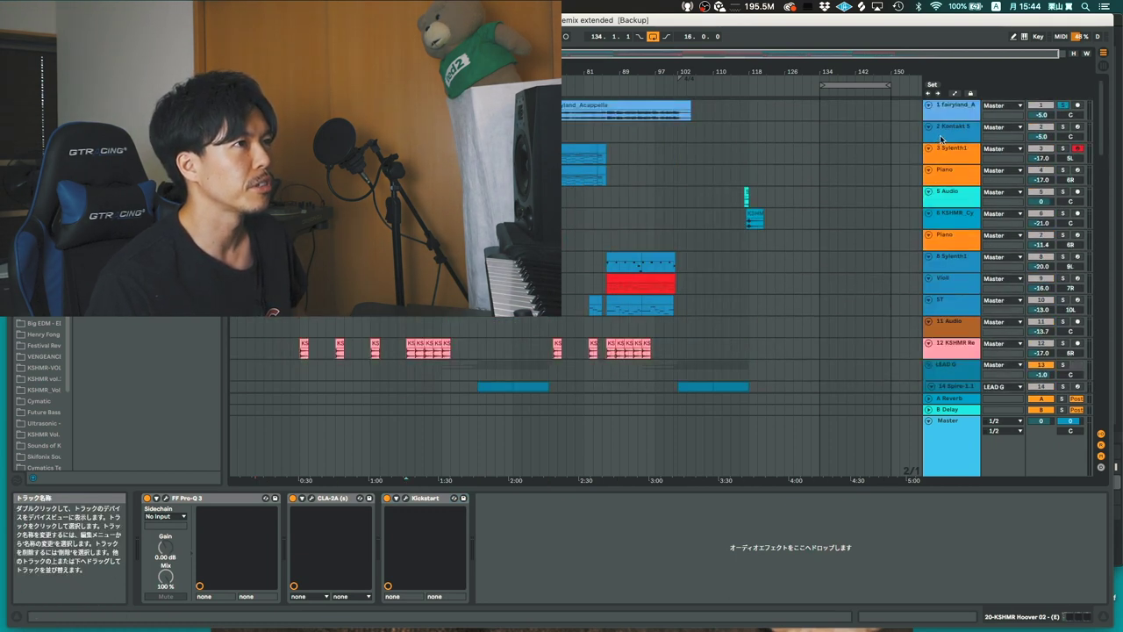
Play back the soloed fairyland_Acappella track, turn its solo off and listen to the full mix while viewing the lower tracks
click(1063, 105)
key(space)
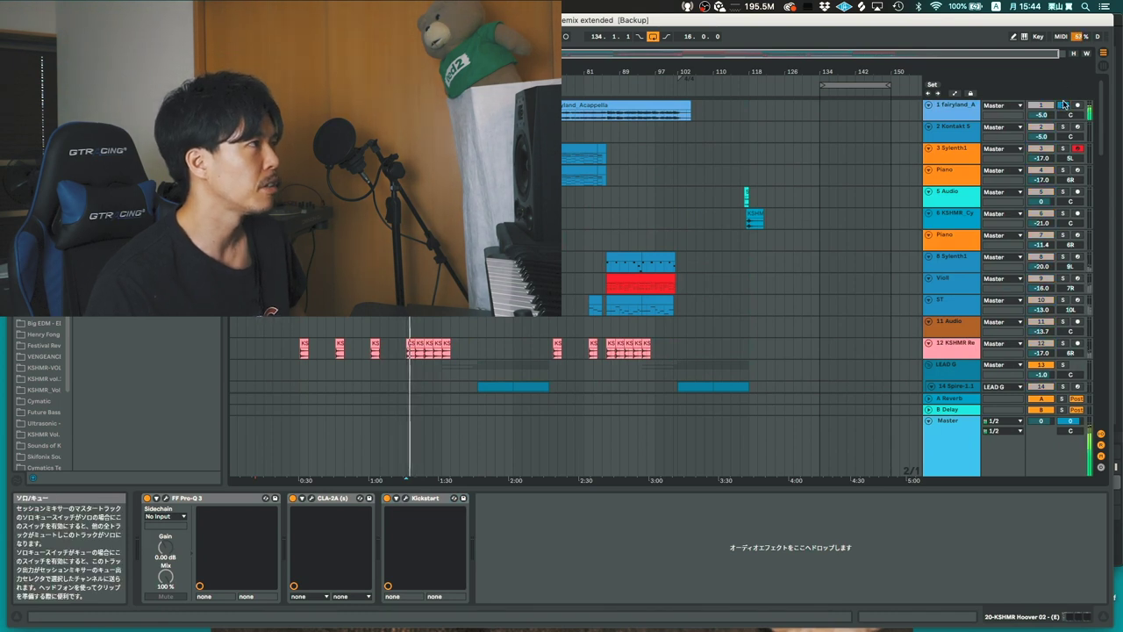
click(1063, 105)
key(space)
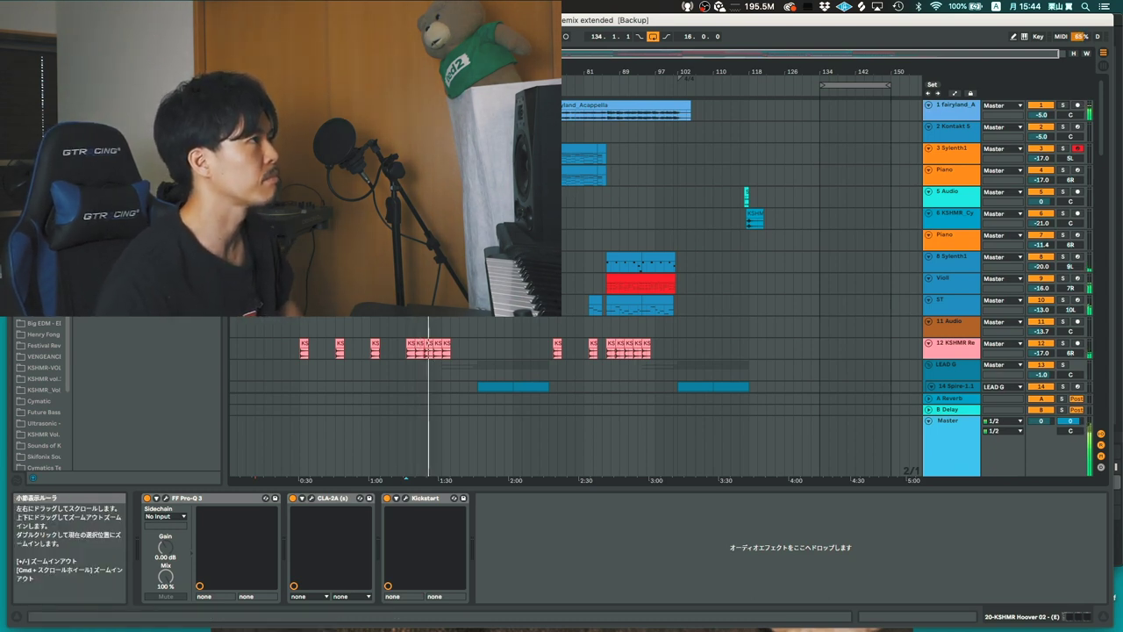
scroll(575, 290, down, 10)
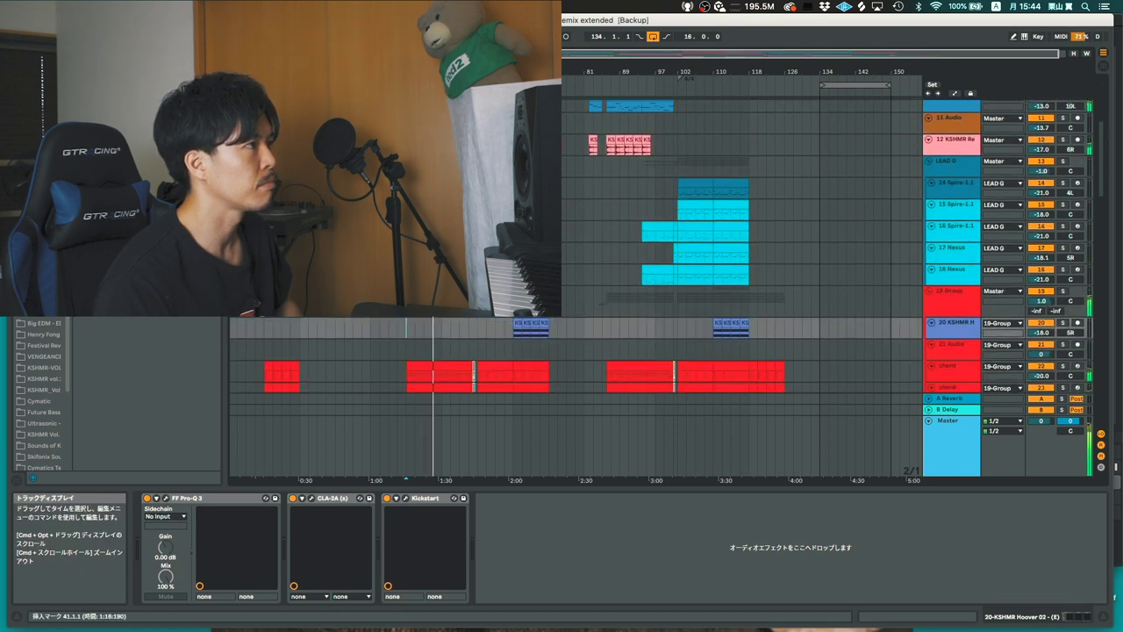
scroll(575, 289, down, 3)
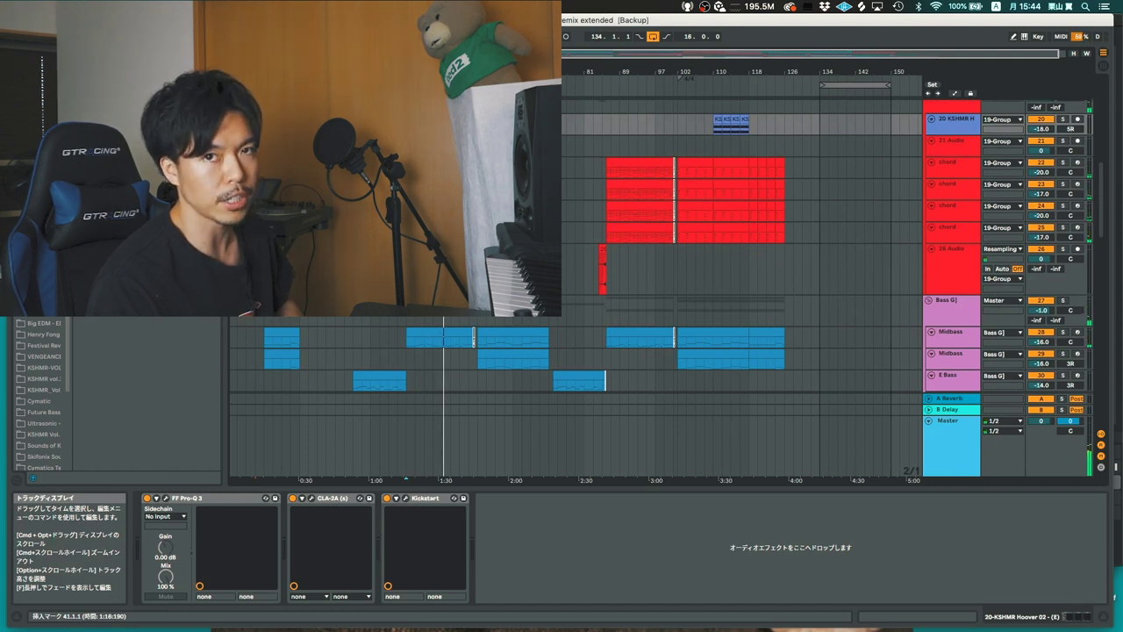
Solo the 19 Group track and listen to its combined chord layers
click(915, 145)
scroll(915, 145, up, 3)
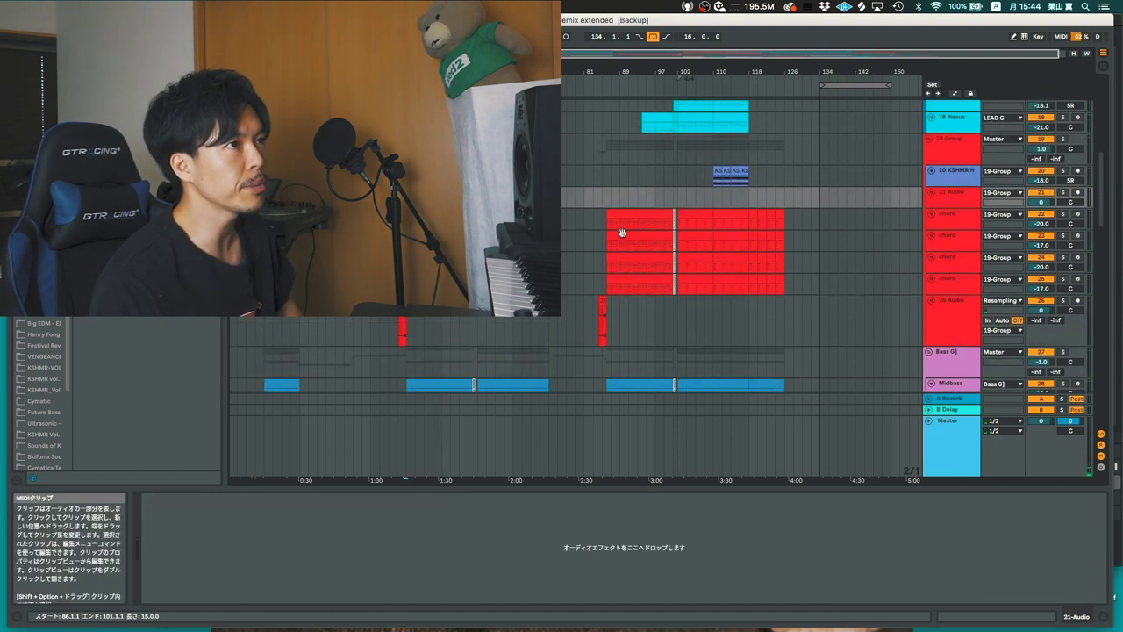
click(1057, 140)
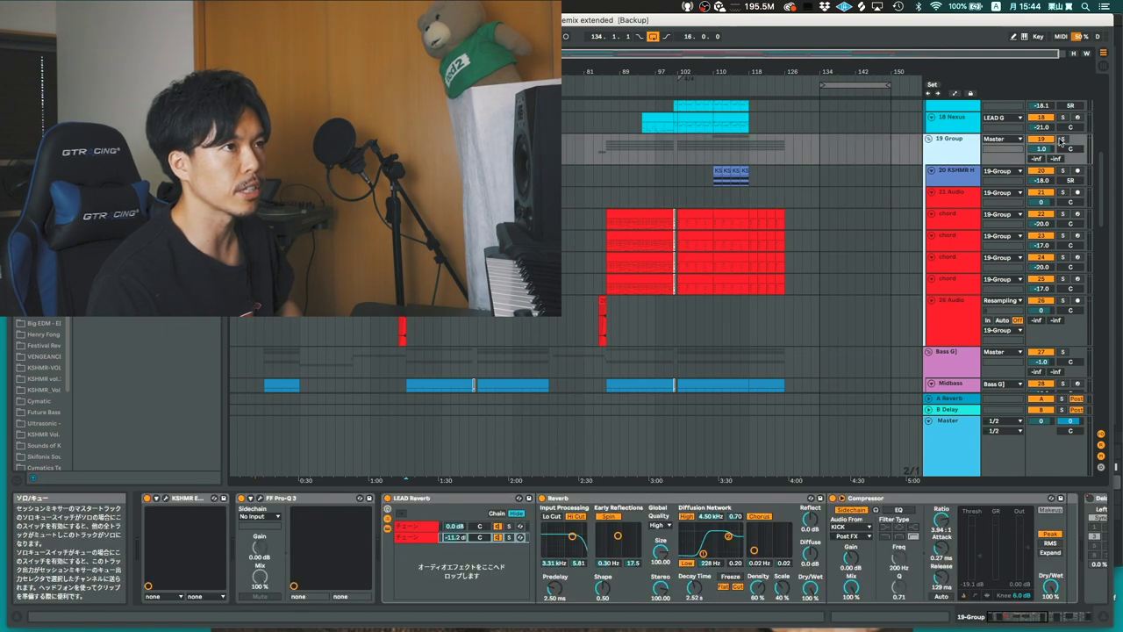
click(1061, 140)
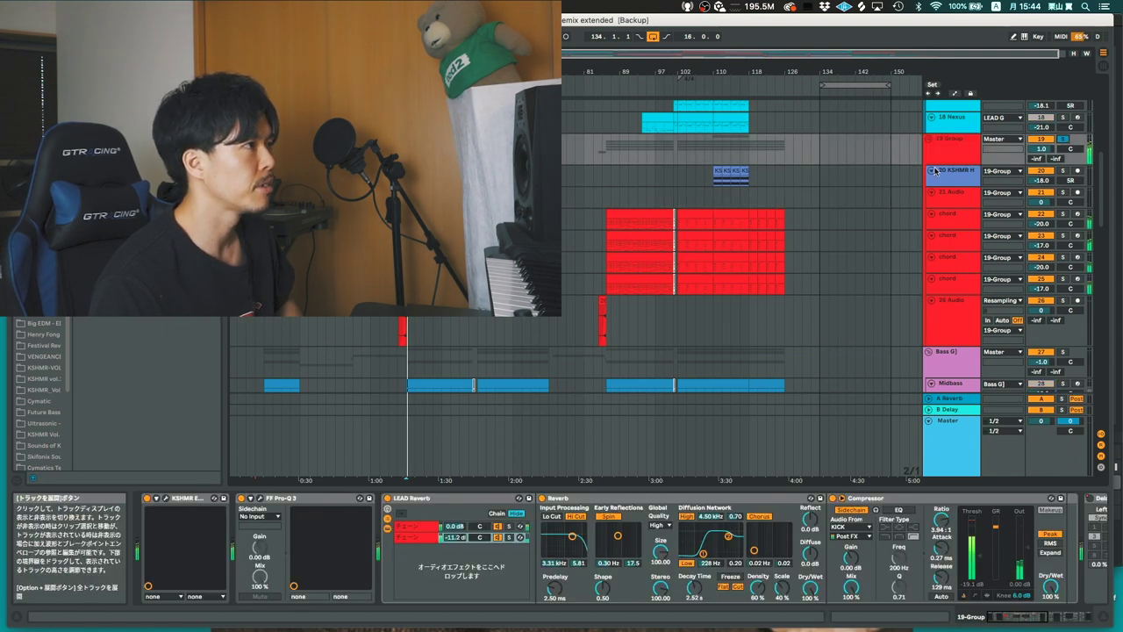
scroll(797, 197, down, 1)
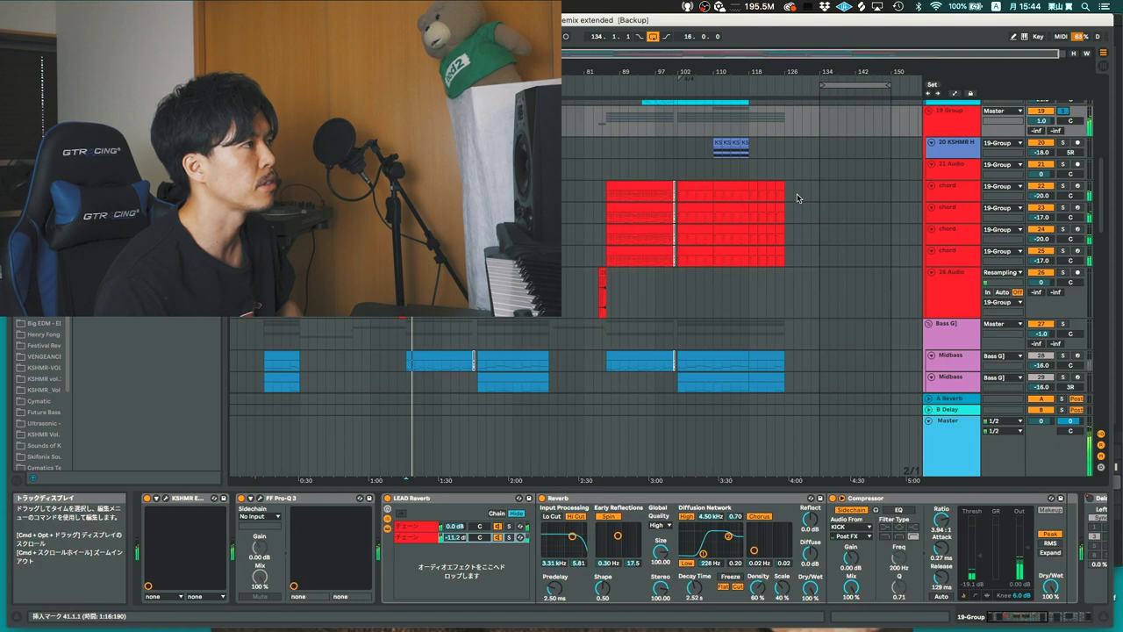
Listen to the four chord tracks inside 19 Group one at a time in solo, and turn the last solo off
click(951, 191)
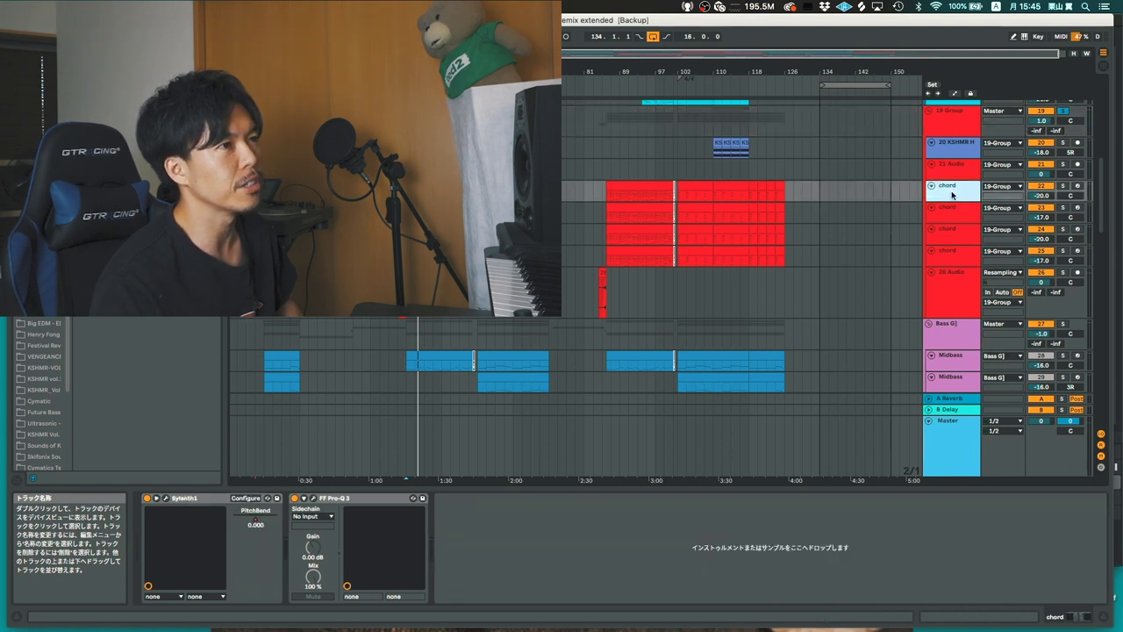
click(1064, 186)
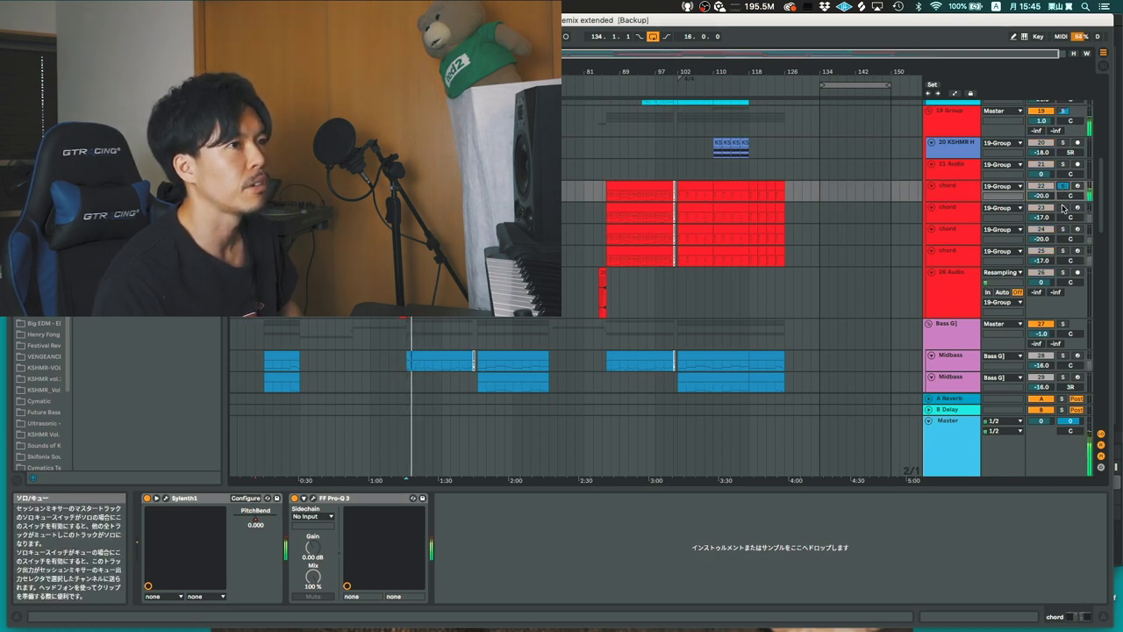
click(1062, 209)
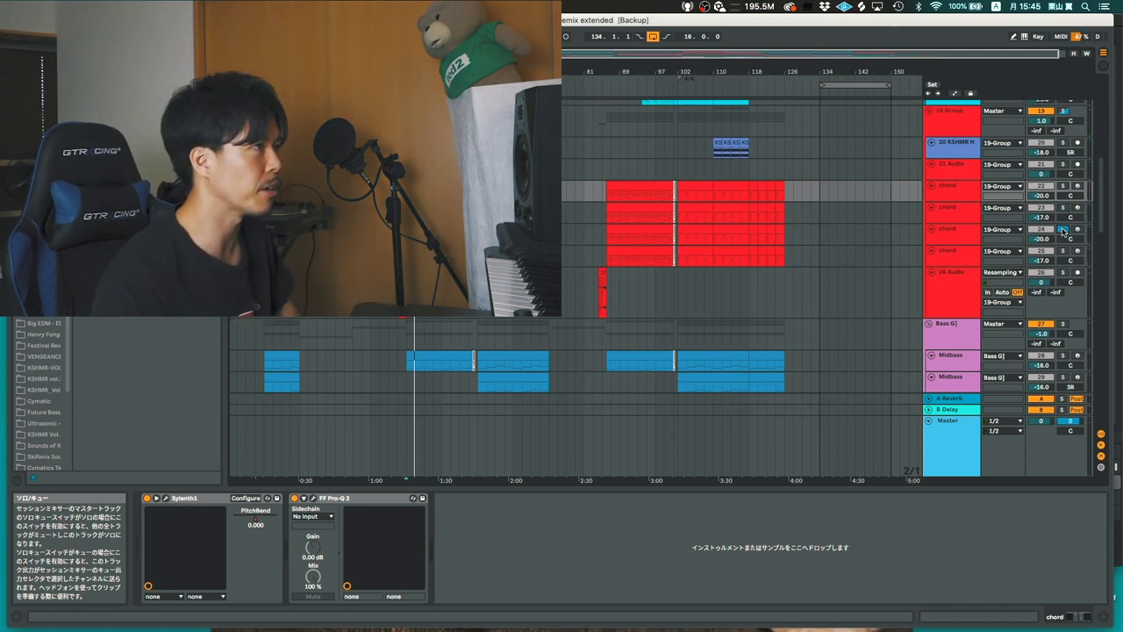
key(space)
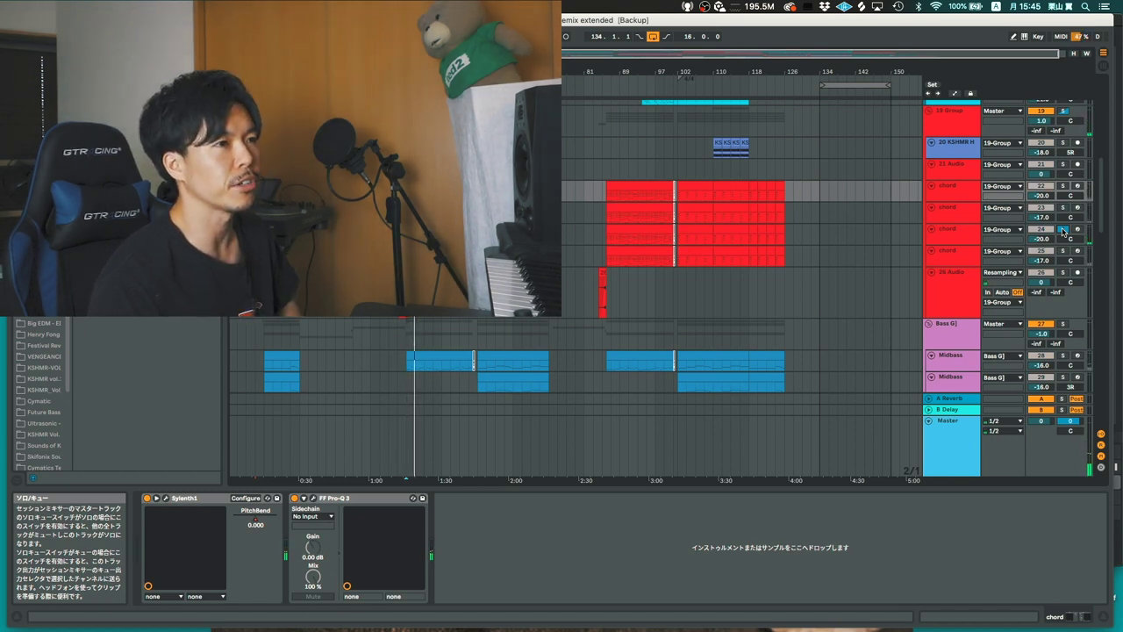
click(1063, 252)
key(space)
key(space)
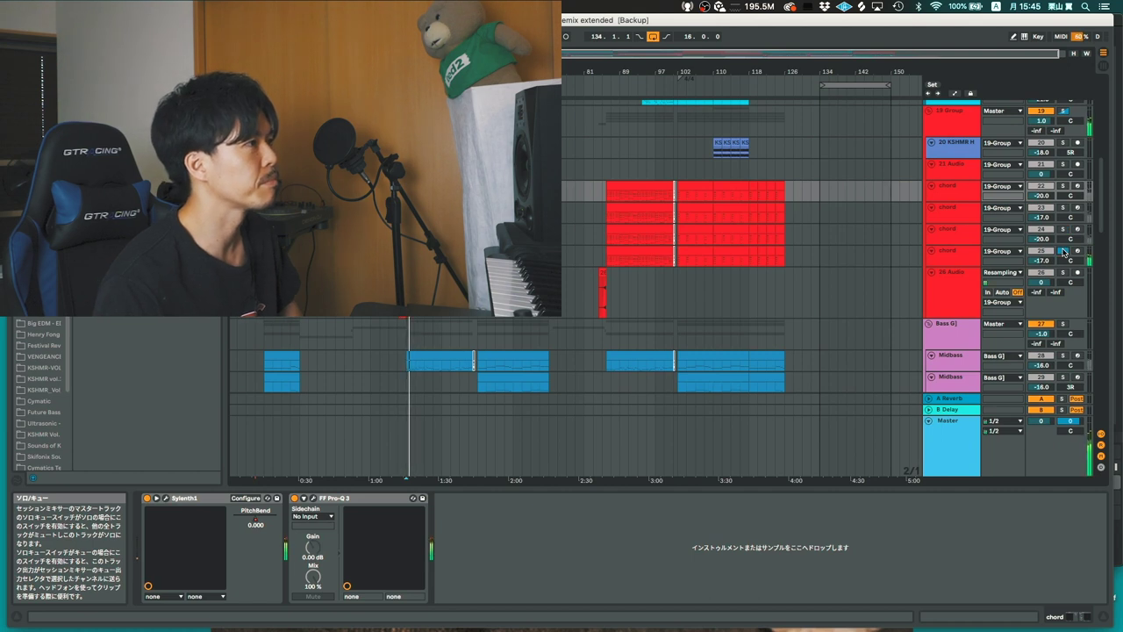
click(1064, 251)
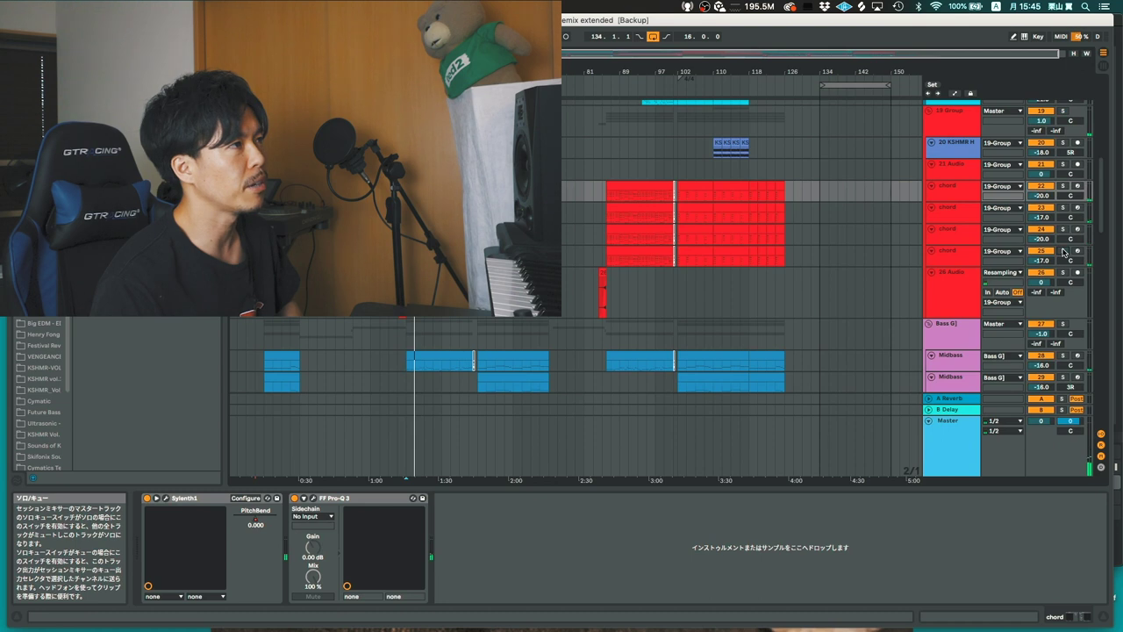
Play 19 Group in solo again, turn the solo off and examine the group's effects chain
scroll(1063, 210, up, 3)
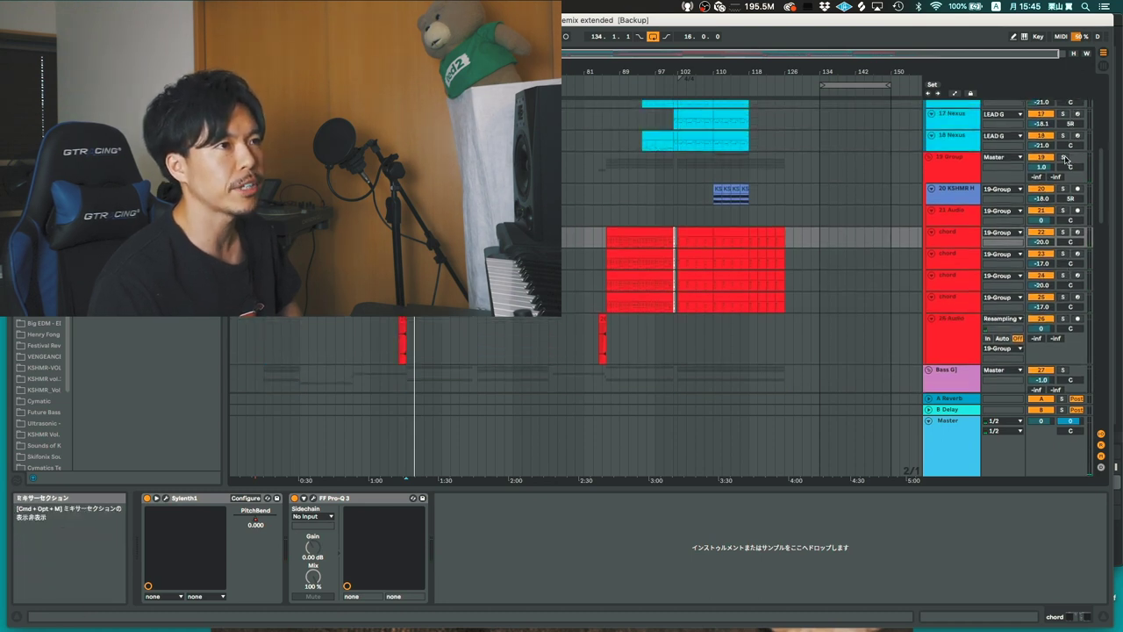
click(1063, 156)
key(space)
key(space)
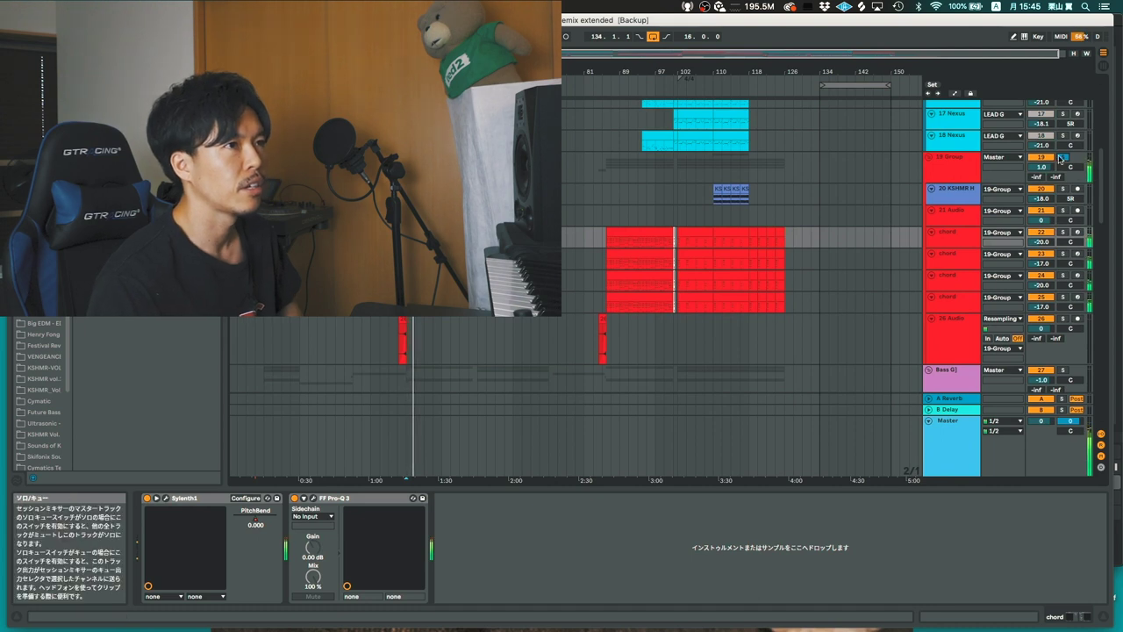
click(952, 157)
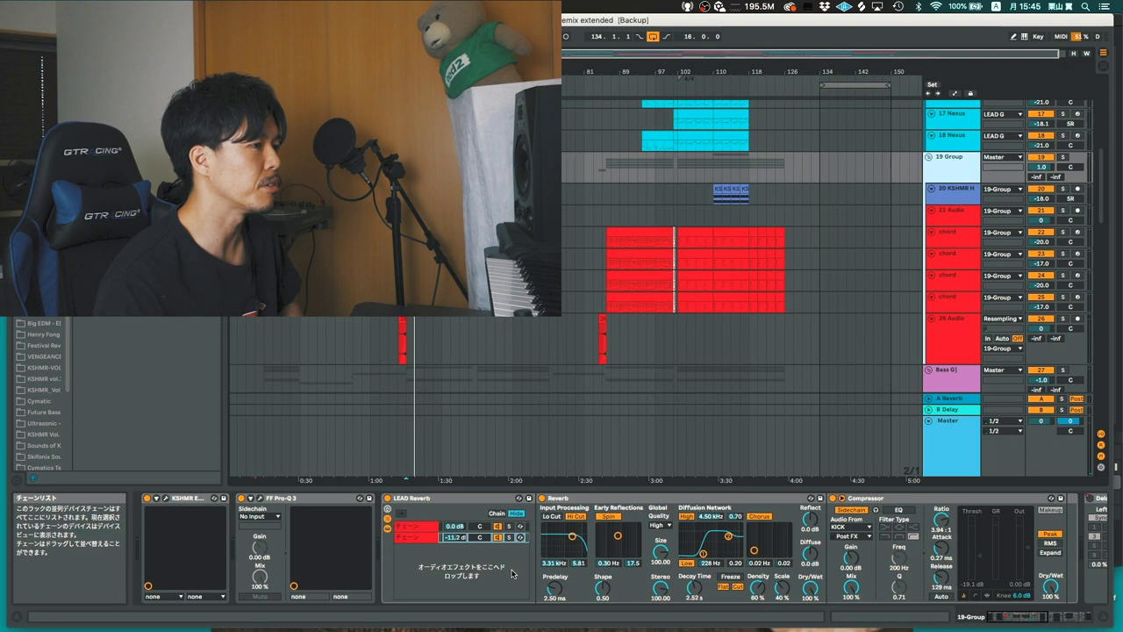
drag(1012, 620, 1054, 620)
Solo the Bass G group and listen to it while viewing its Midbass, E Bass and Sub tracks
scroll(955, 271, down, 4)
click(955, 271)
scroll(965, 259, down, 1)
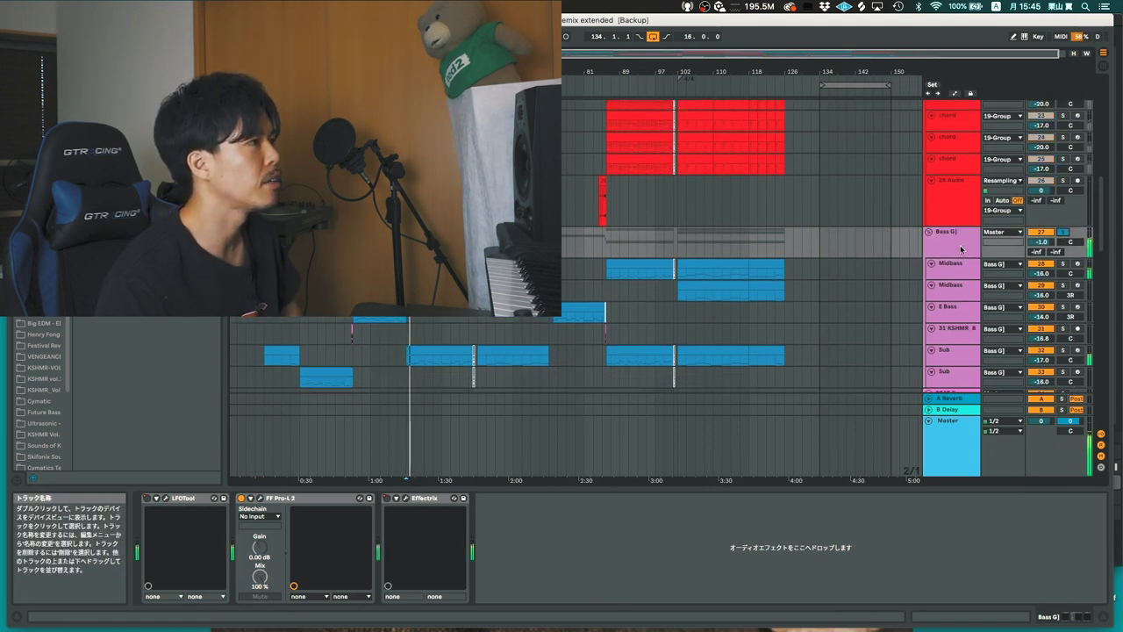
scroll(961, 248, down, 1)
scroll(961, 248, down, 2)
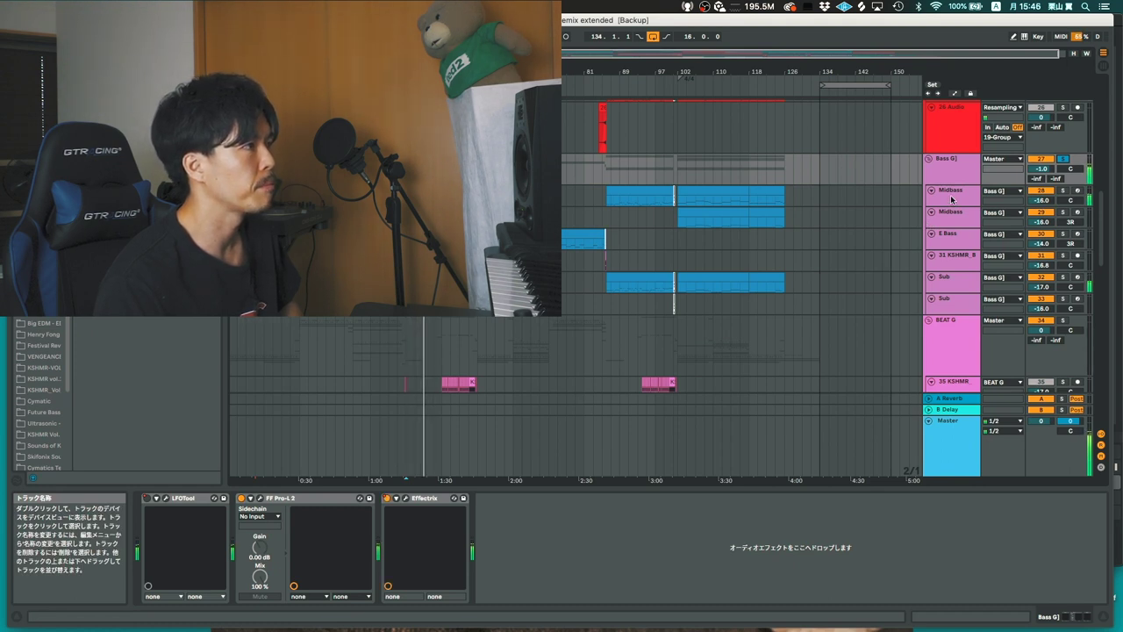
Listen to the upper Midbass track in solo and open its MIDI clip to view the notes
click(951, 200)
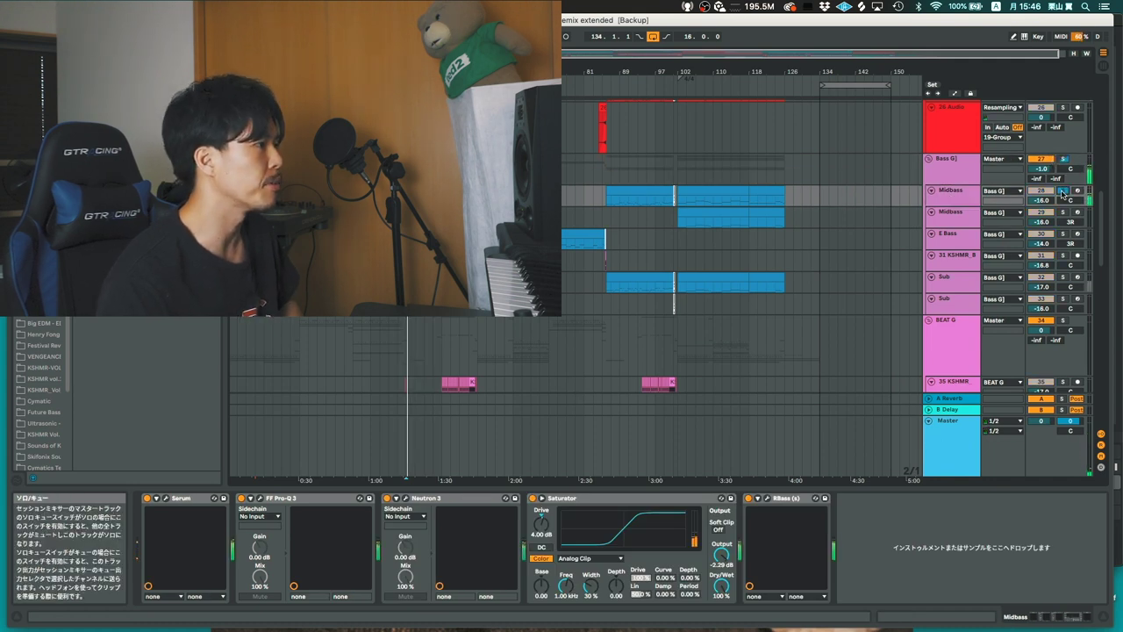
click(954, 197)
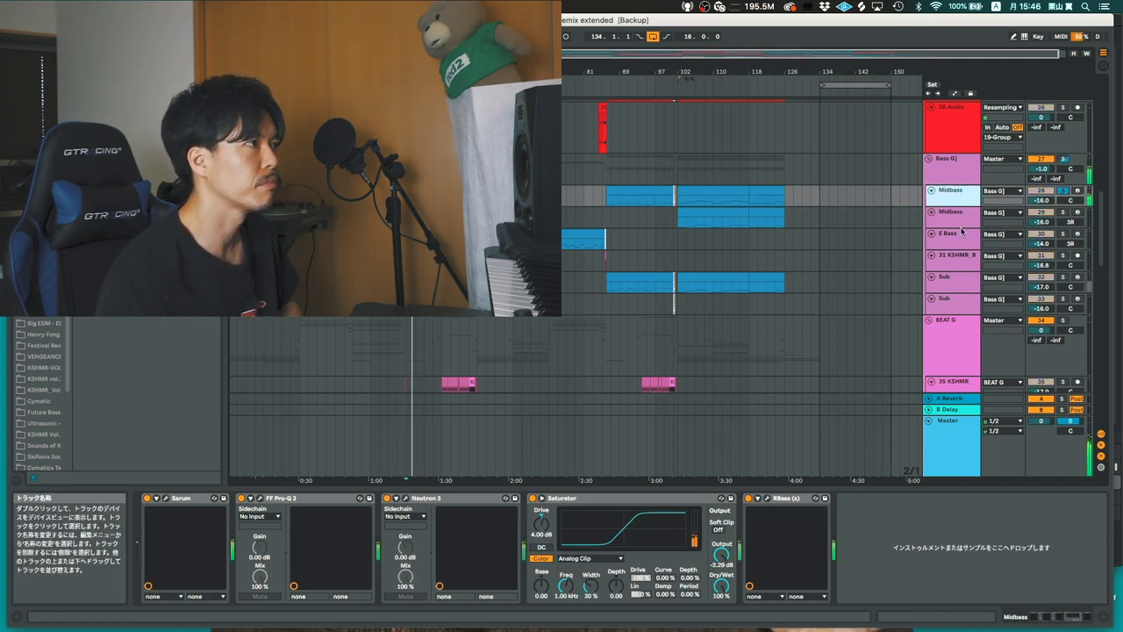
double_click(440, 192)
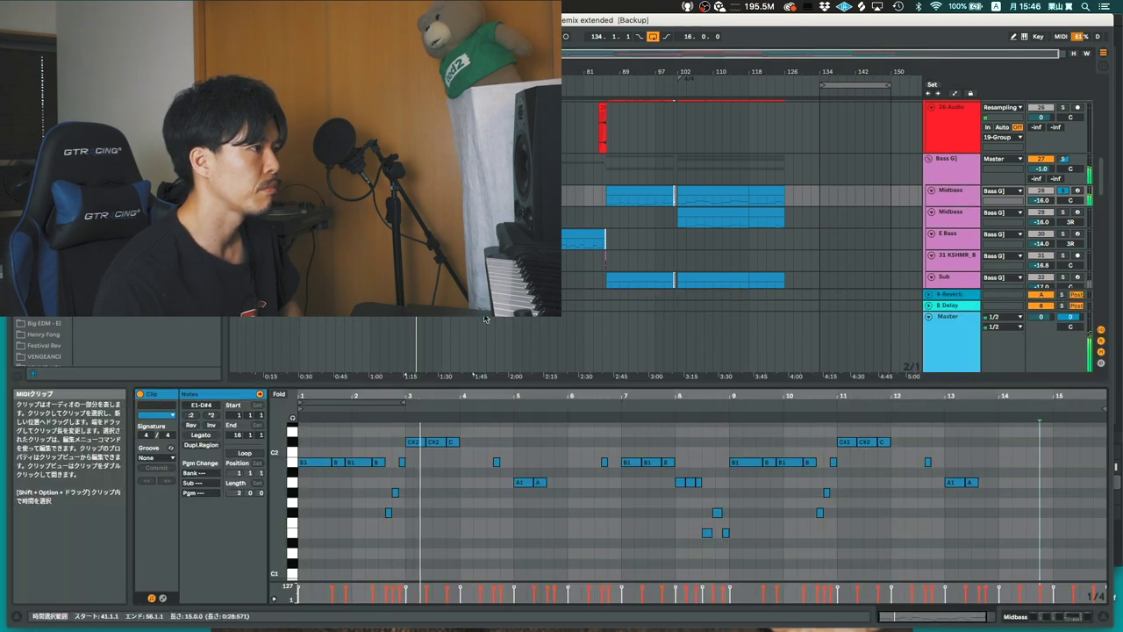
Solo the two Sub tracks in turn, listen to the upper one and turn its solo off
scroll(881, 237, down, 3)
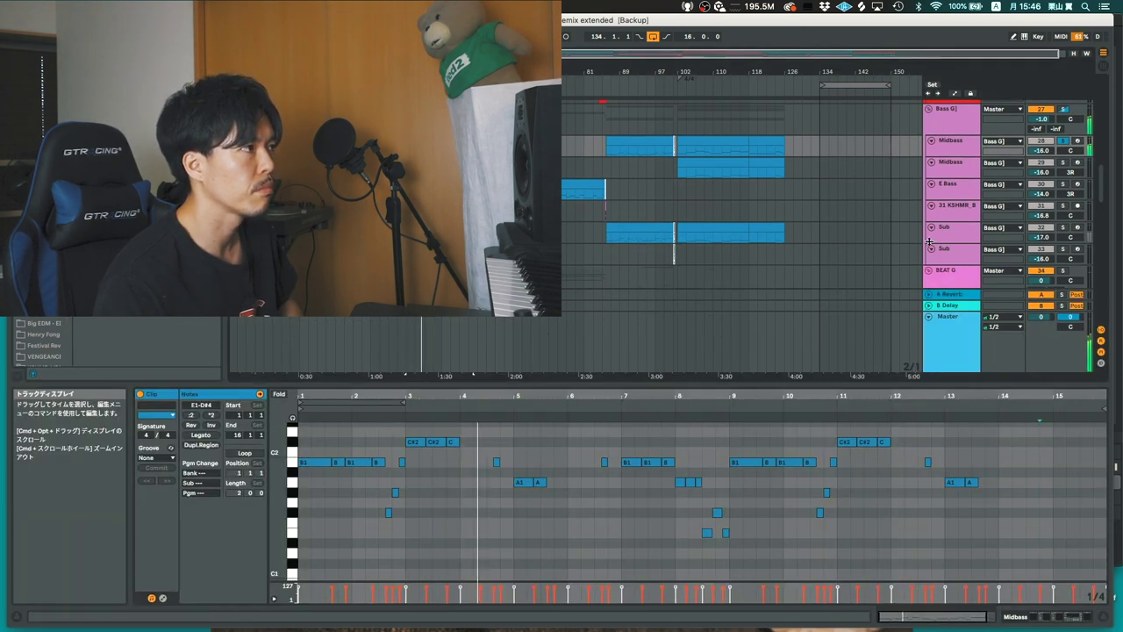
click(1063, 249)
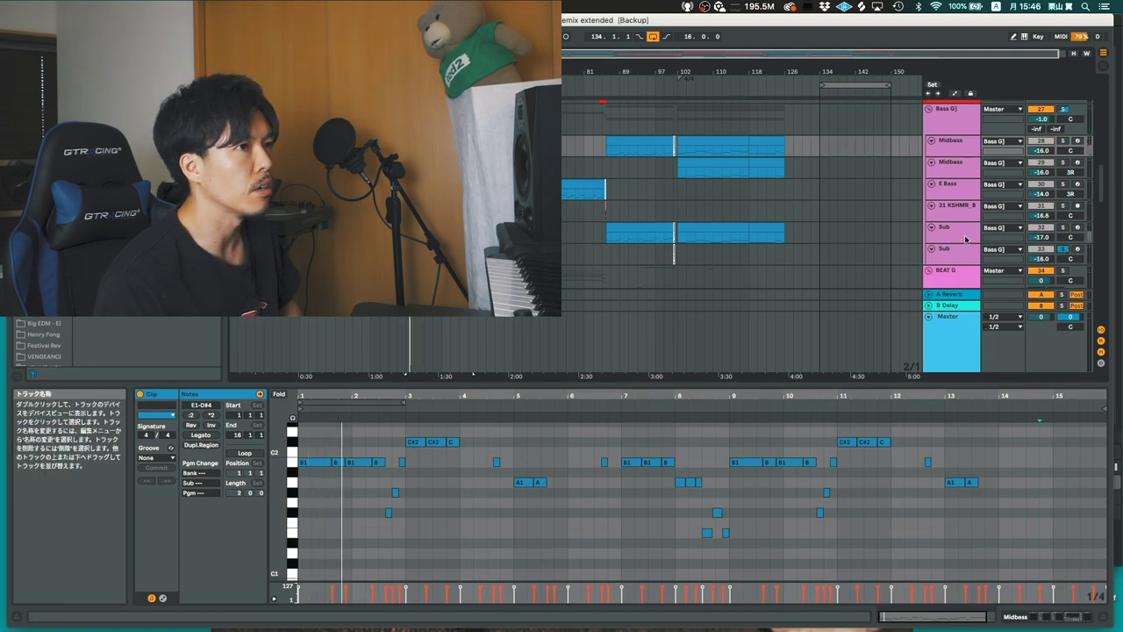
click(1062, 227)
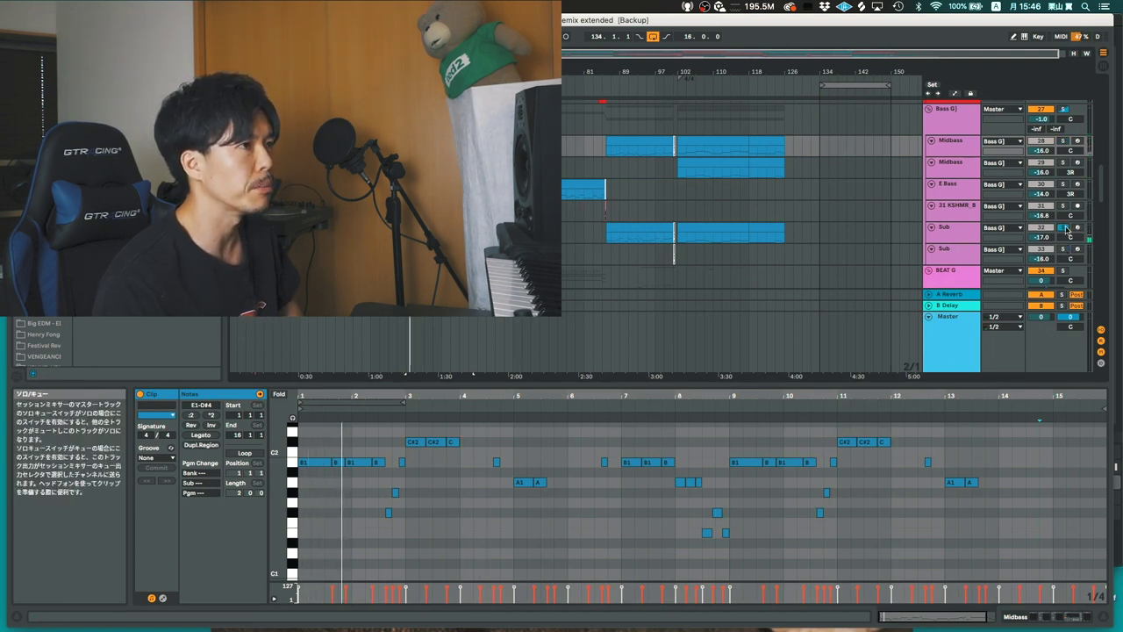
click(985, 235)
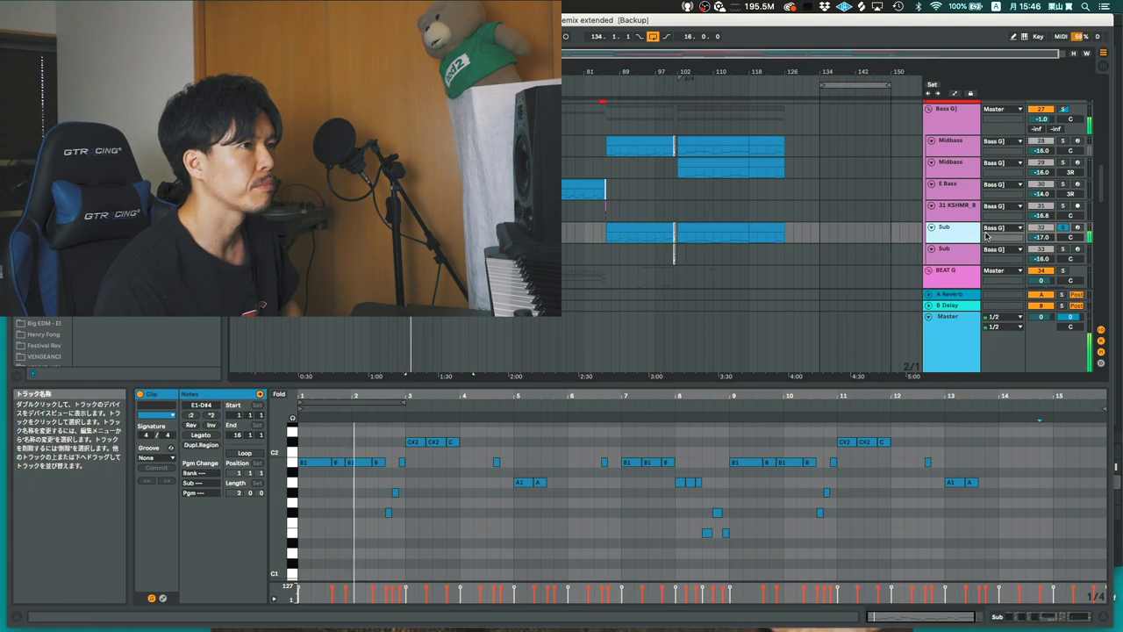
click(1064, 228)
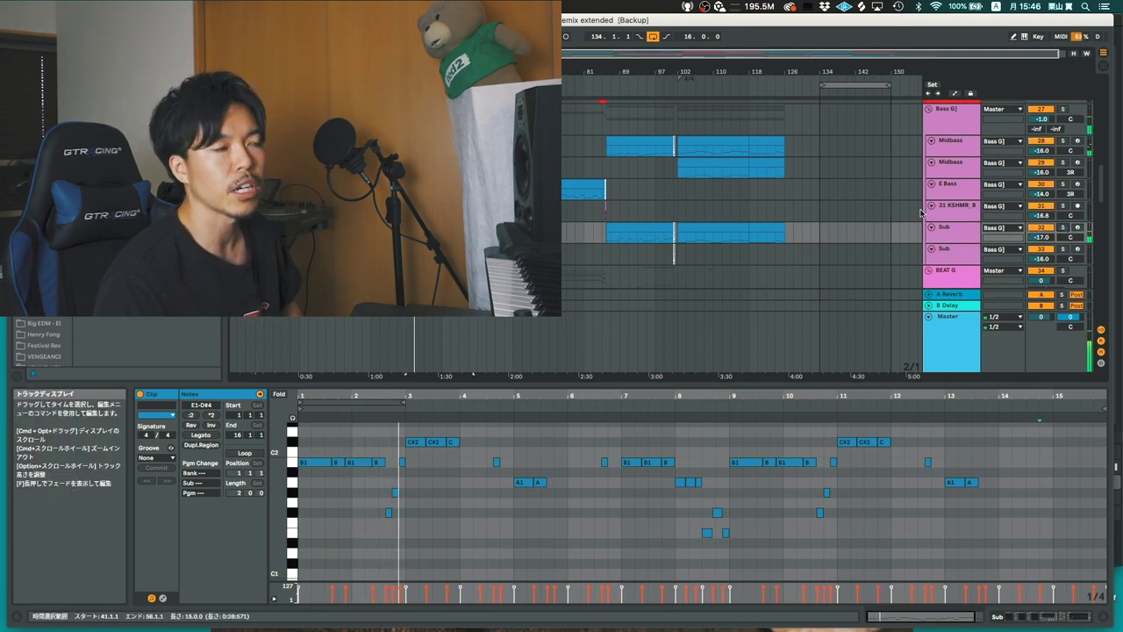
scroll(1018, 210, down, 2)
click(963, 180)
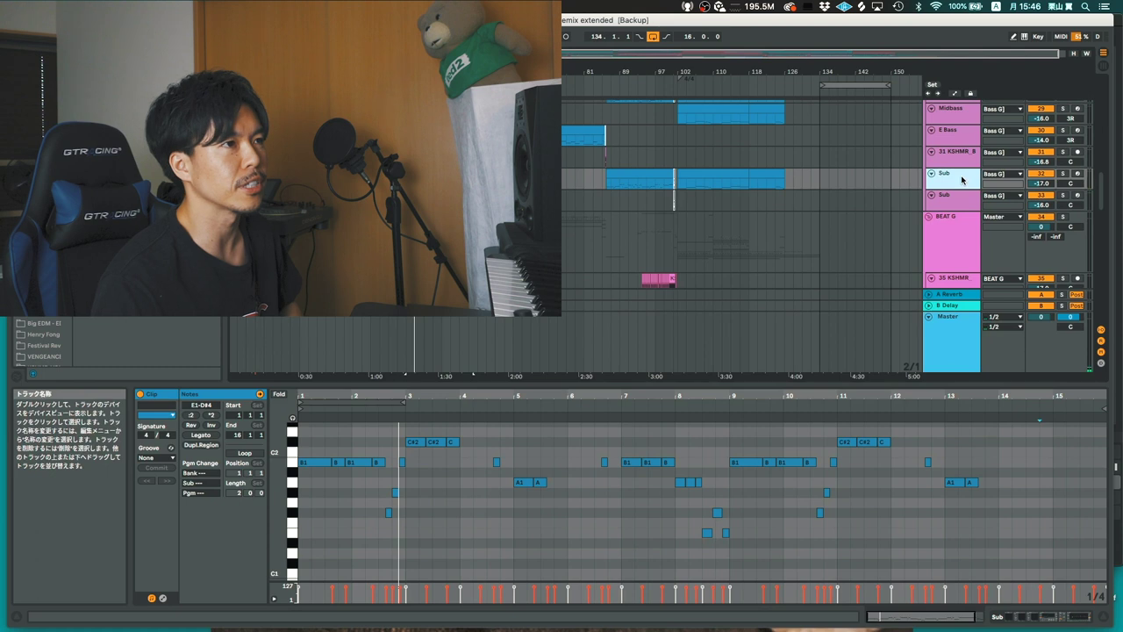
scroll(963, 180, up, 1)
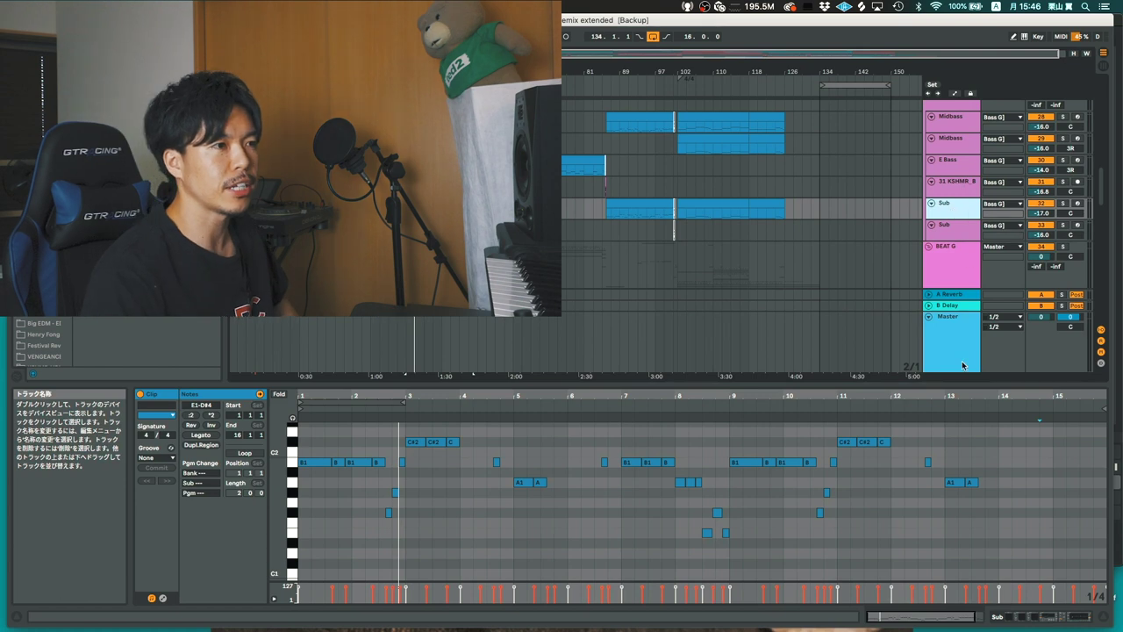
click(944, 341)
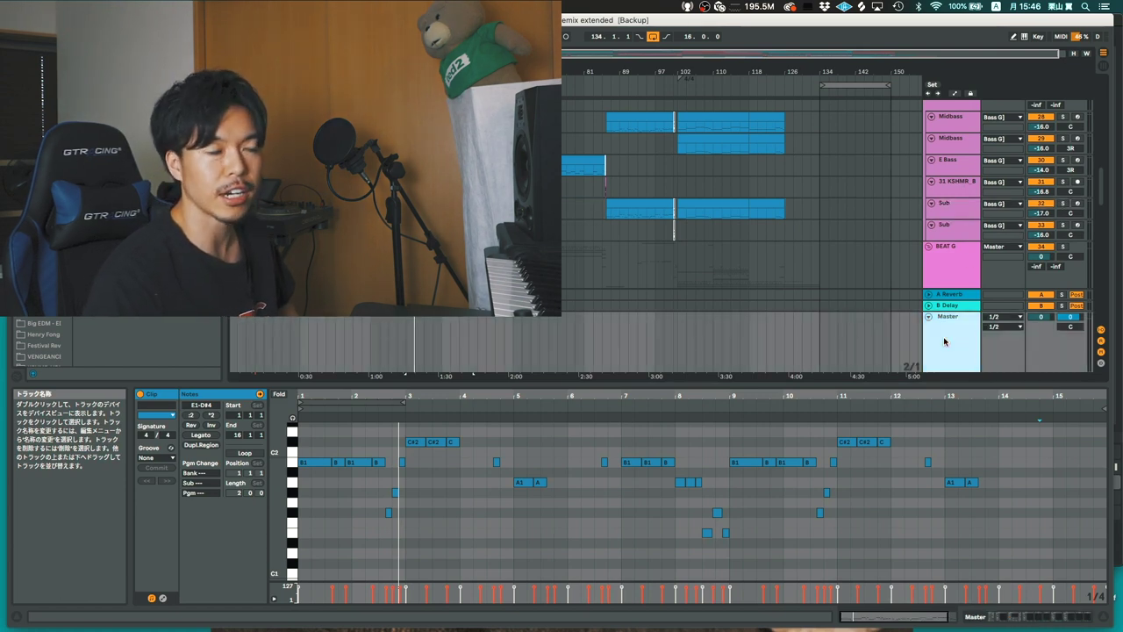
click(944, 210)
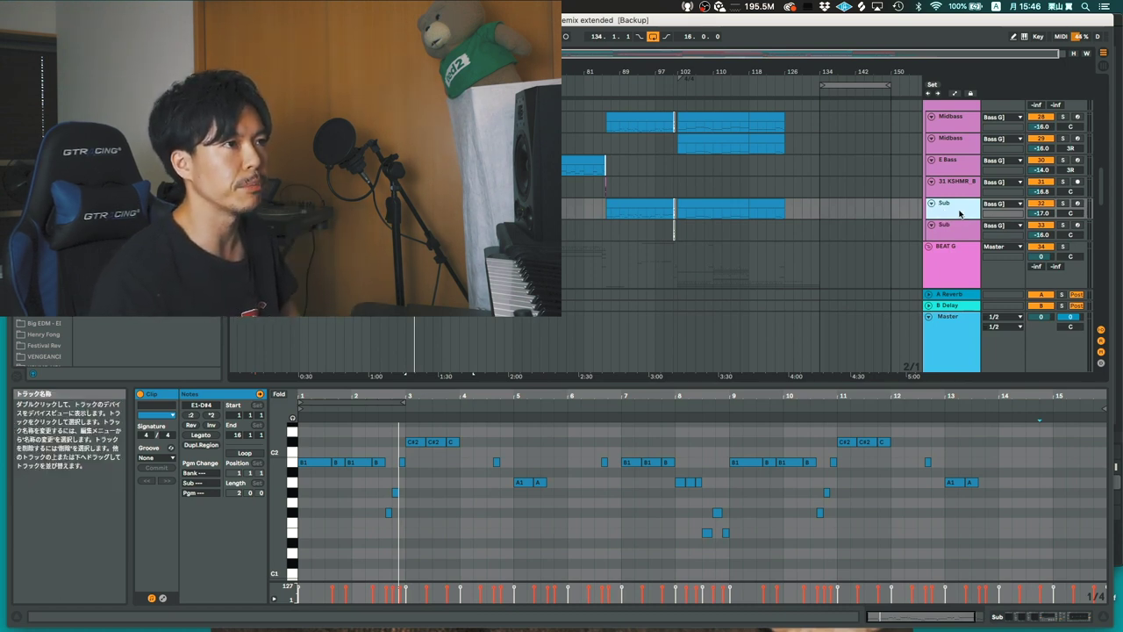
scroll(956, 216, up, 1)
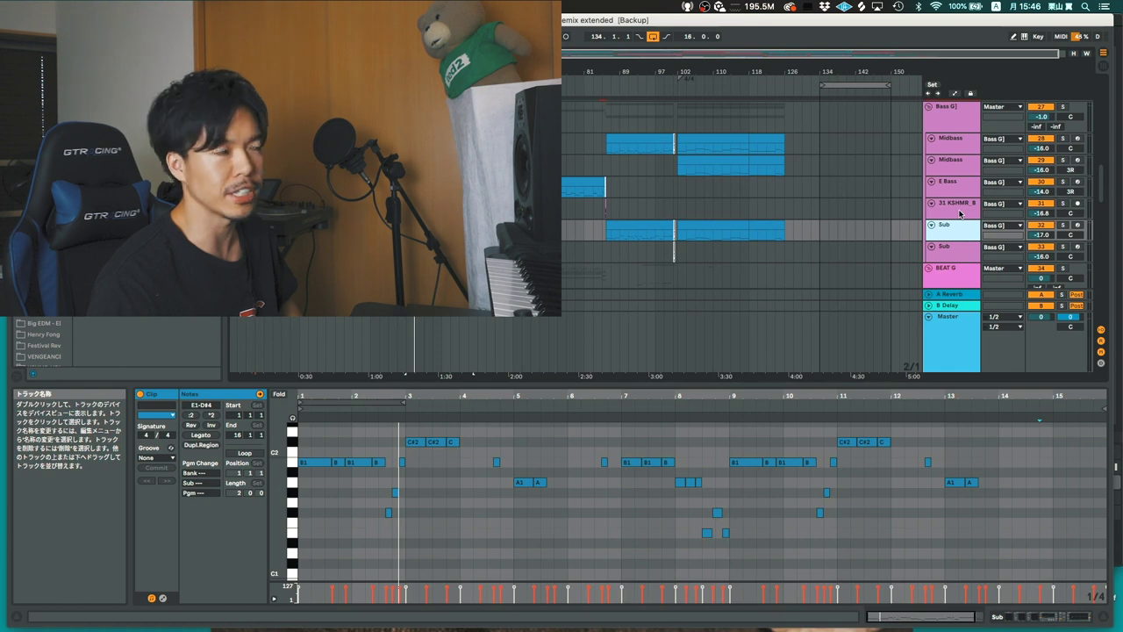
Play the arrangement with all tracks audible while viewing the Spire and Nexus tracks inside LEAD G
scroll(960, 213, down, 6)
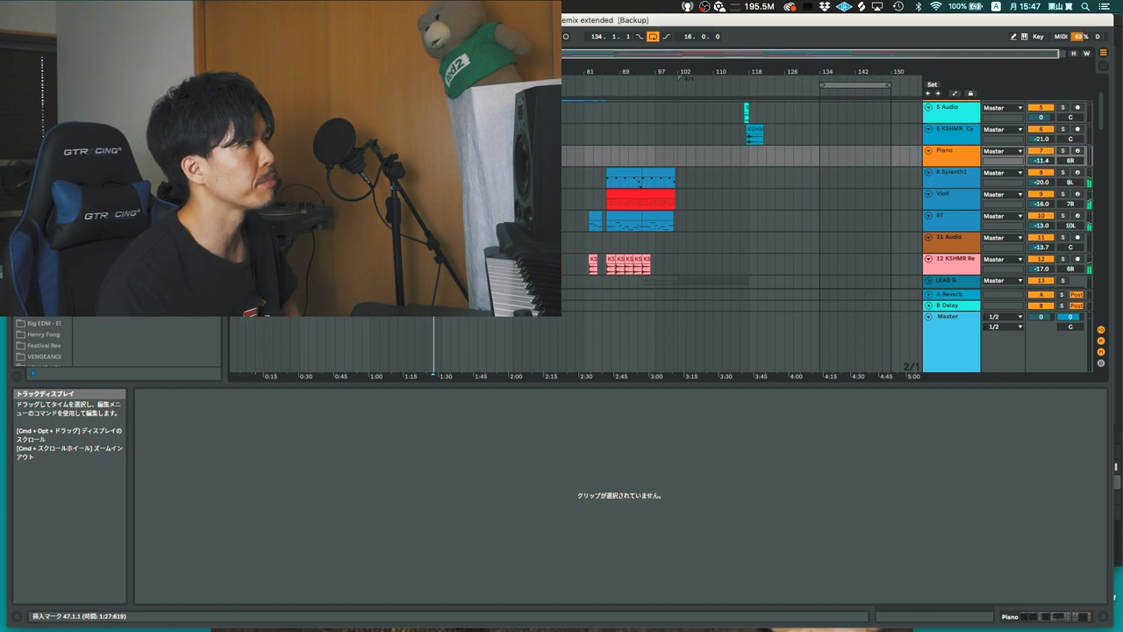
scroll(640, 182, down, 1)
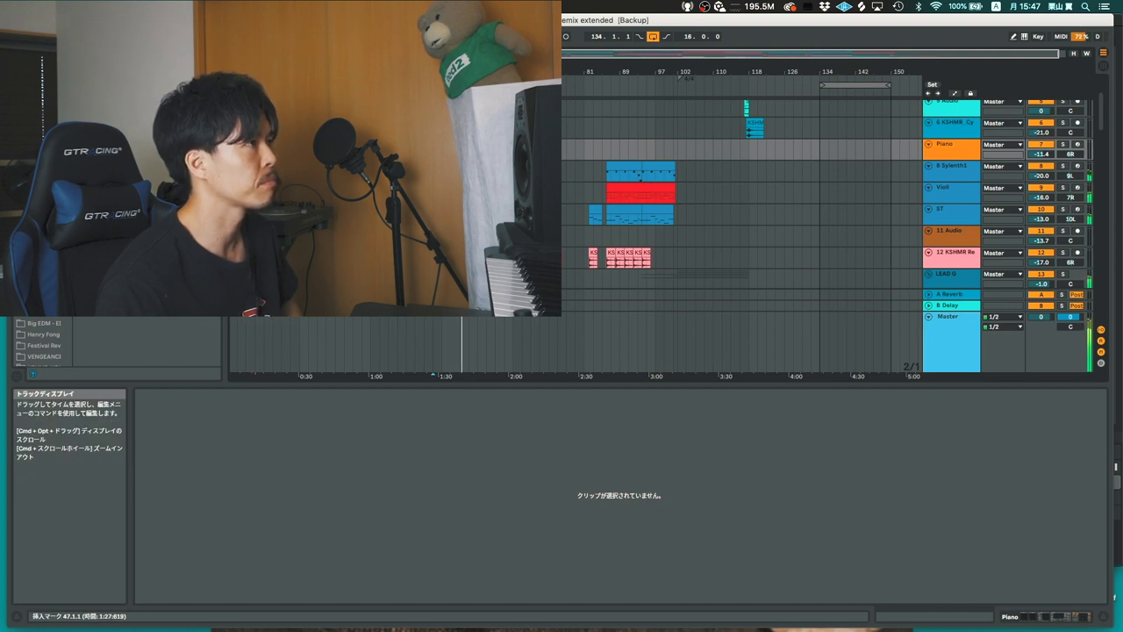
scroll(741, 193, down, 8)
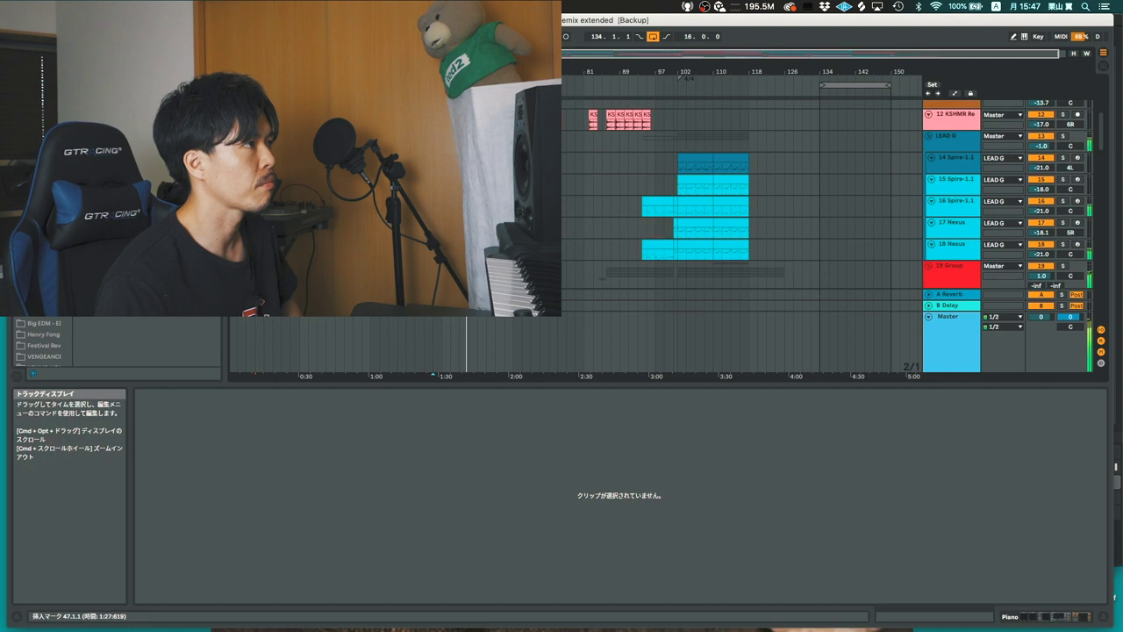
click(443, 130)
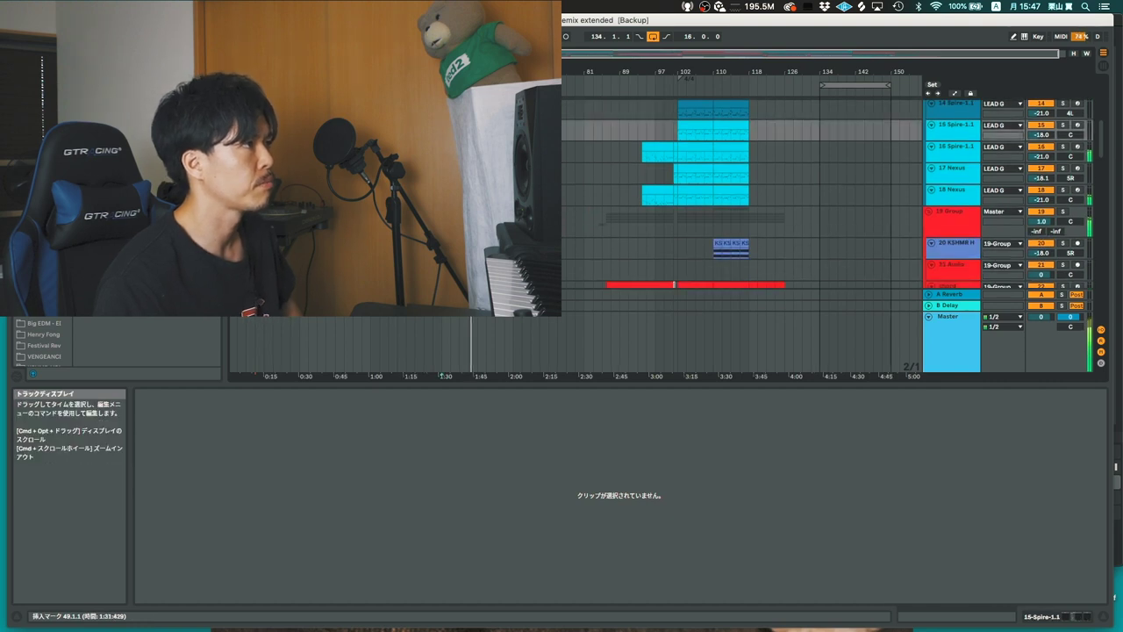
scroll(742, 184, up, 3)
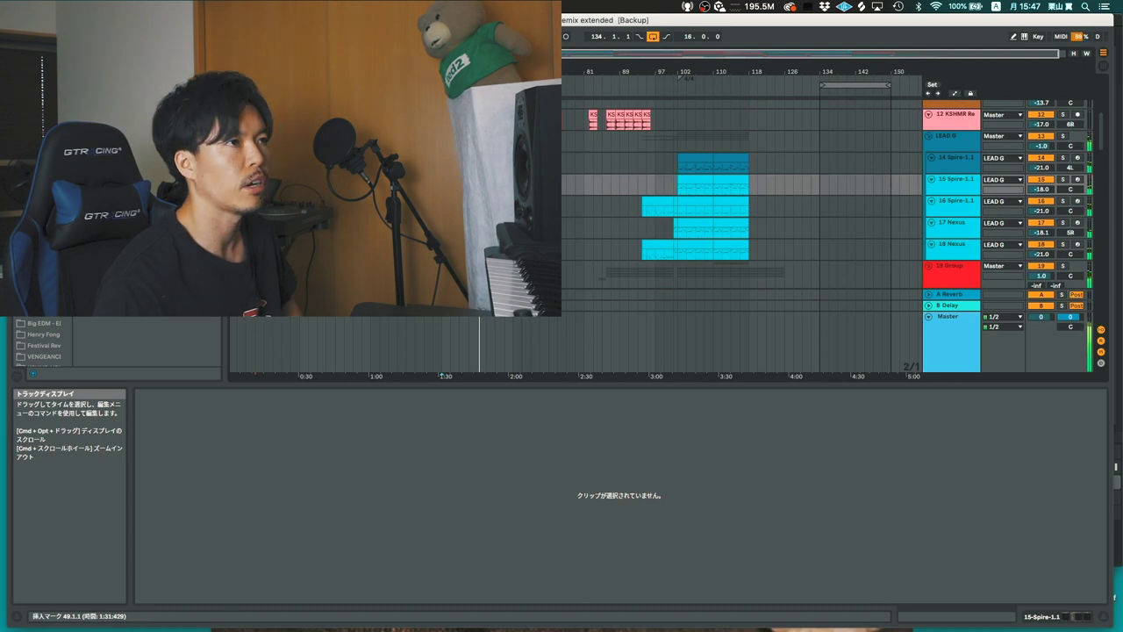
Solo the LEAD G group and play it from bar 49 while viewing its Spire and Nexus layers
click(425, 142)
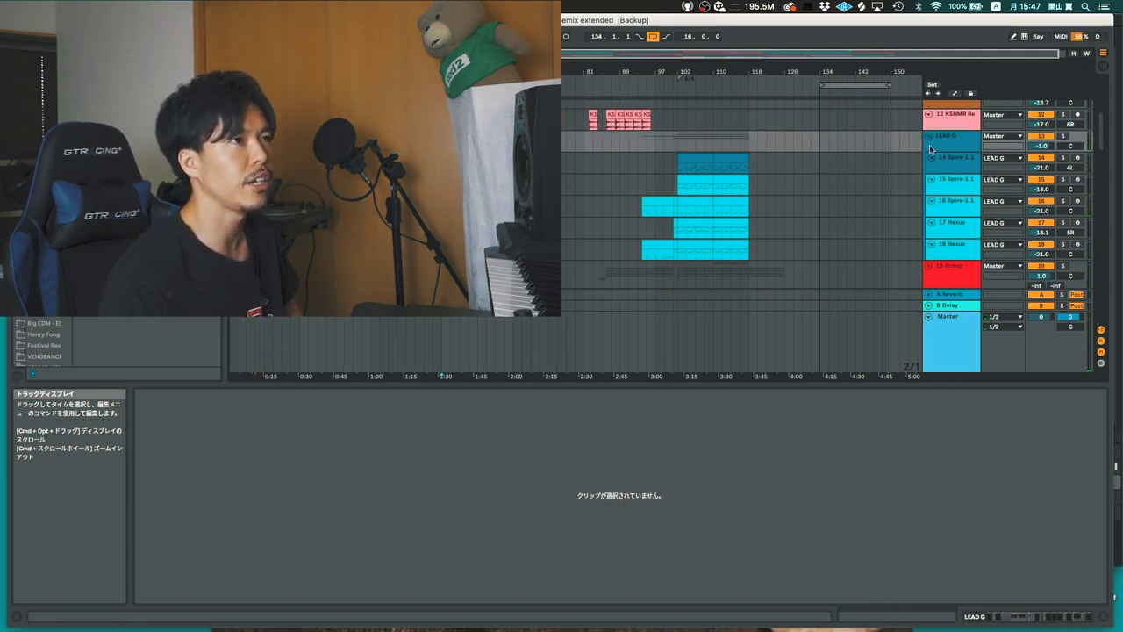
click(1063, 137)
click(479, 140)
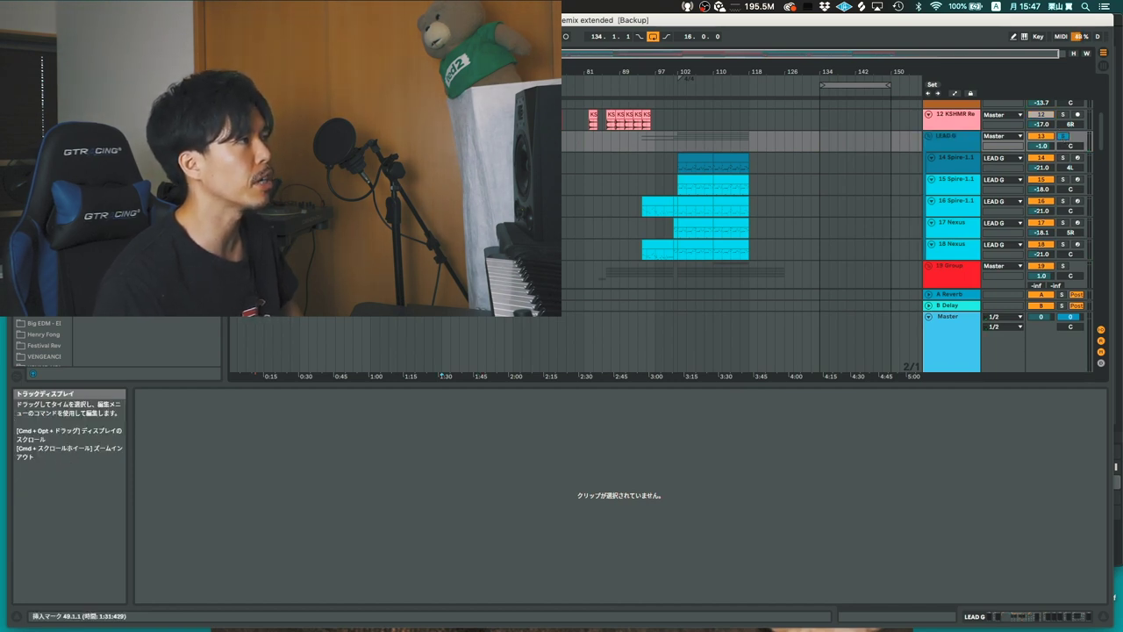
click(952, 143)
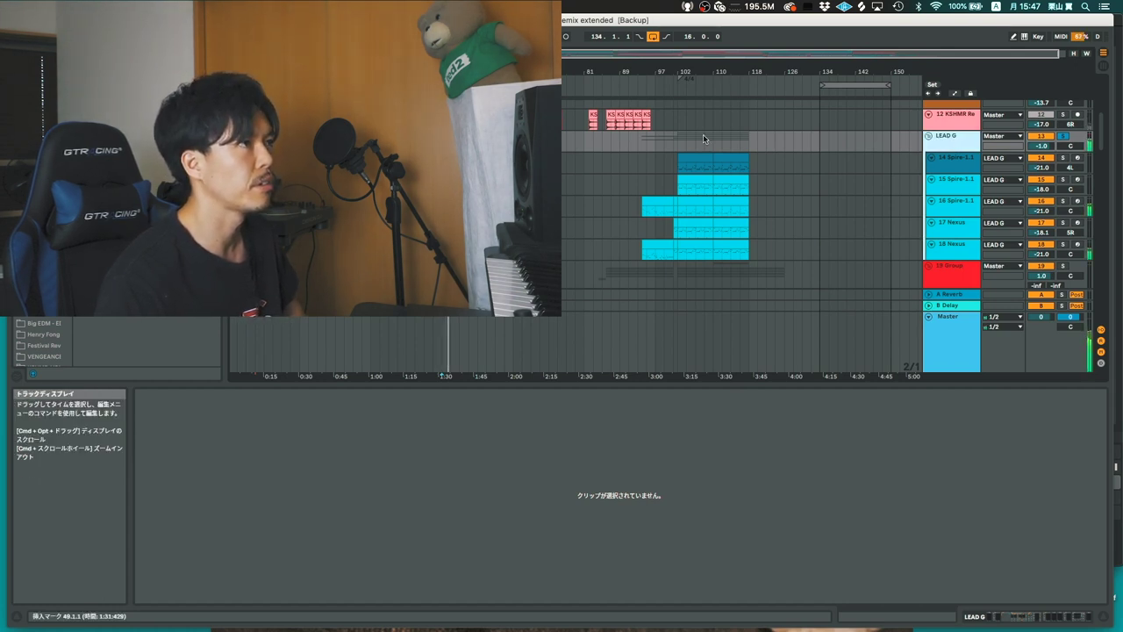
scroll(702, 134, down, 3)
scroll(703, 135, up, 3)
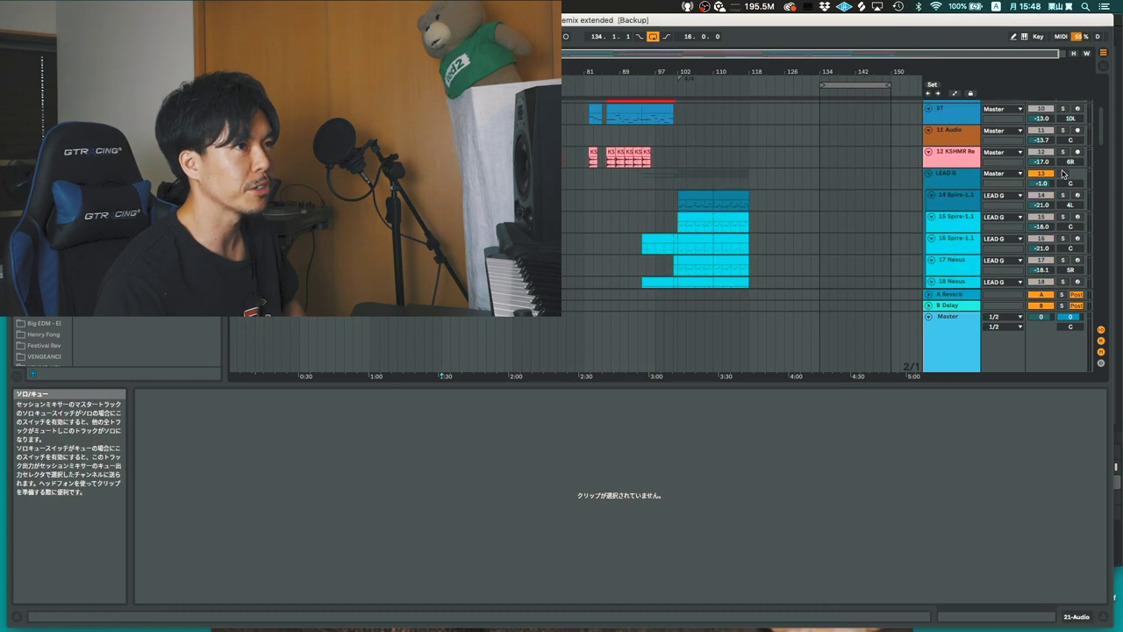
Listen to LEAD G in solo once more, turn its solo off and select the group
scroll(1063, 176, down, 2)
scroll(1063, 178, up, 2)
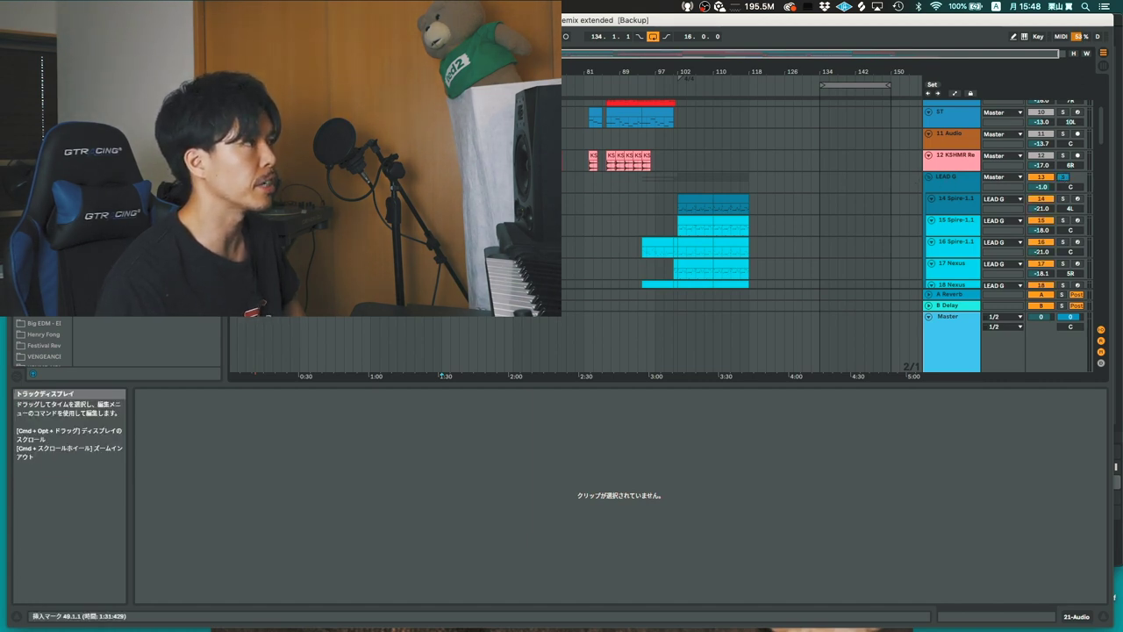
key(space)
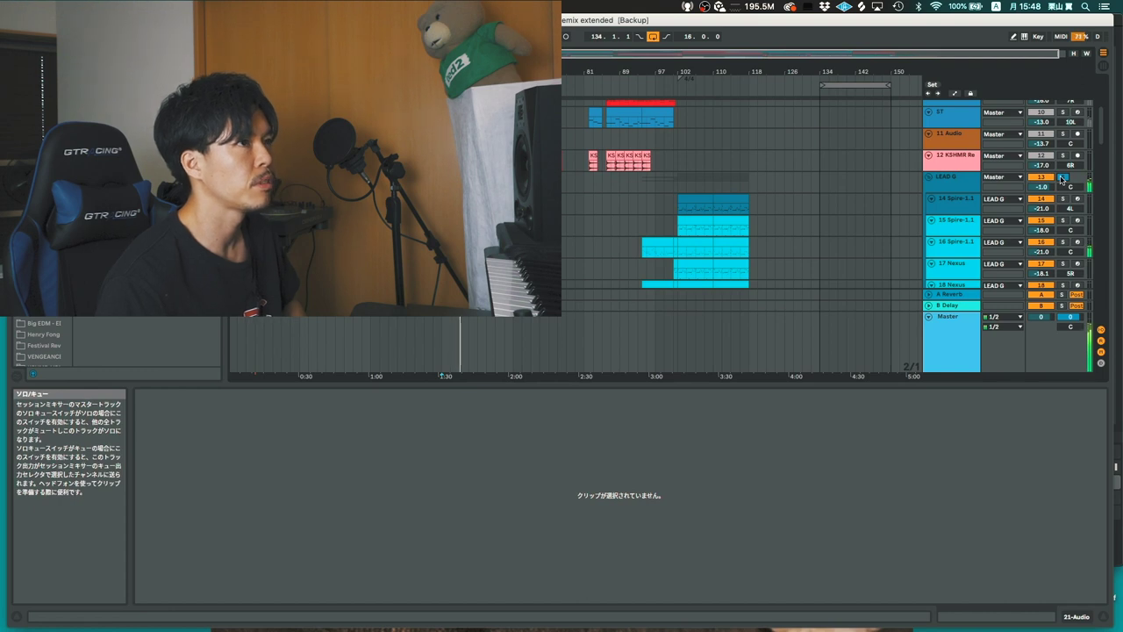
click(947, 186)
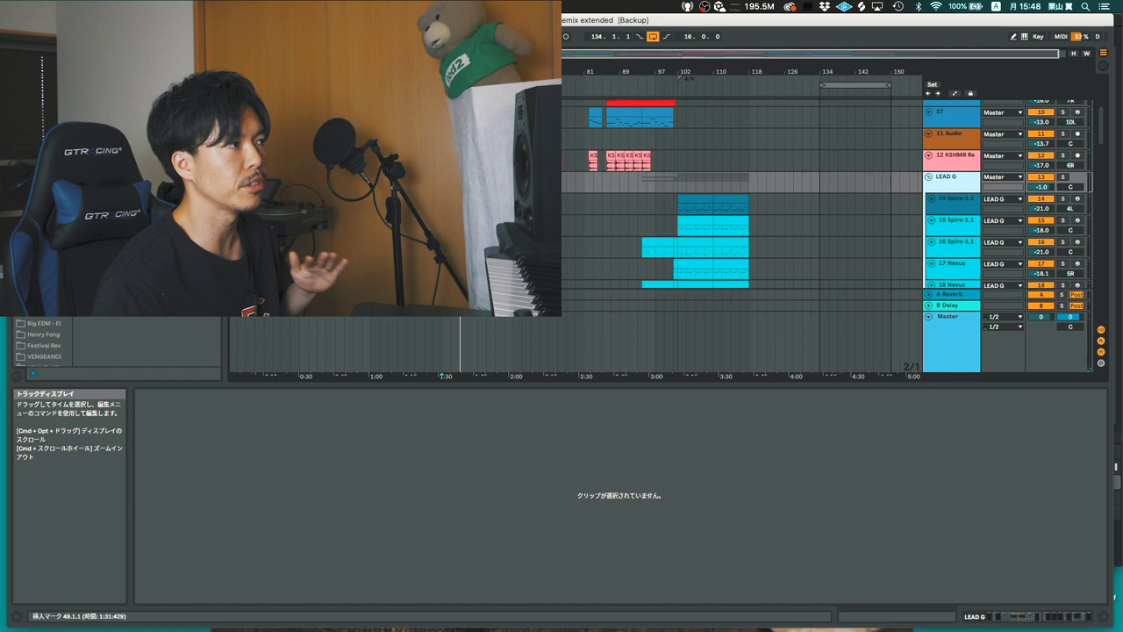
Open the LEAD G effects chain and examine its EQ, LEAD Reverb rack, Reverb and Compressor devices
key(space)
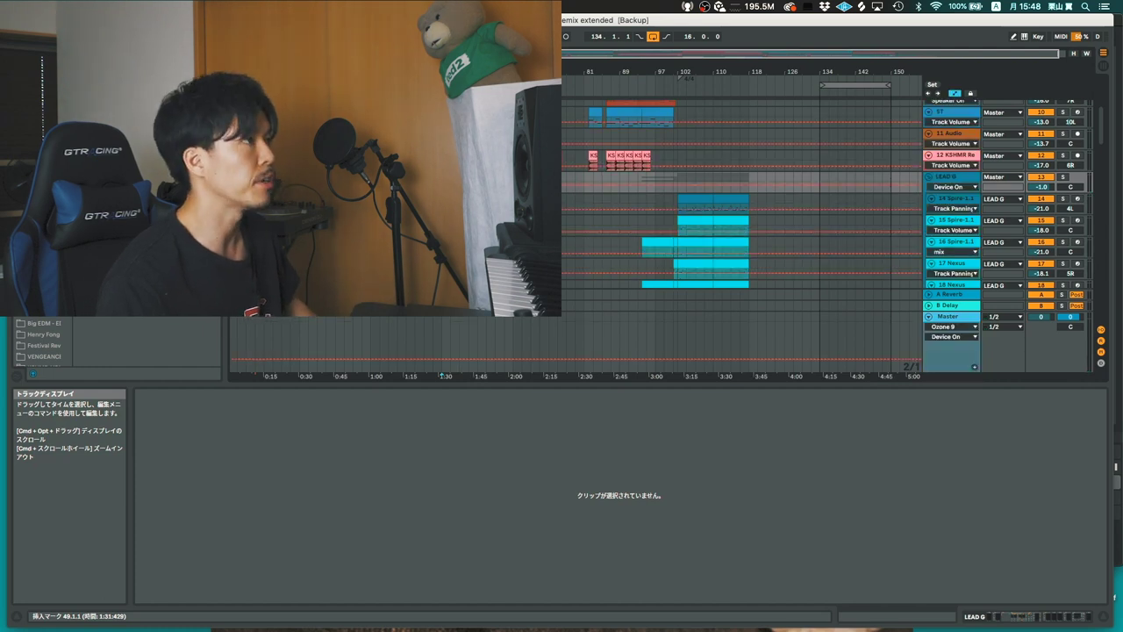
double_click(963, 185)
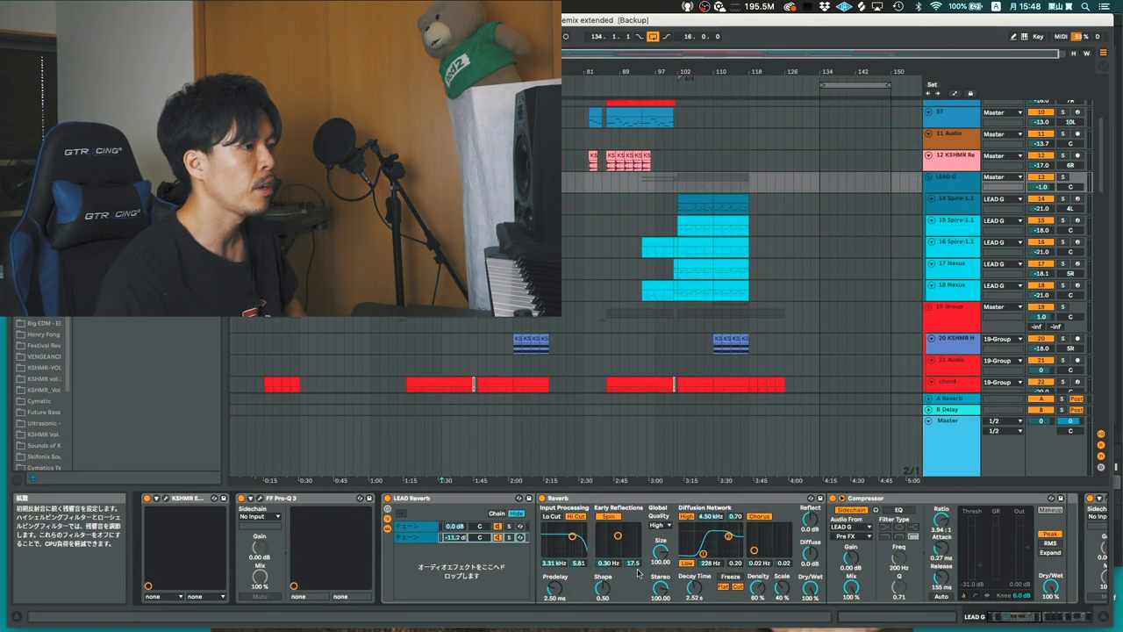
click(1044, 617)
drag(1045, 617, 1009, 618)
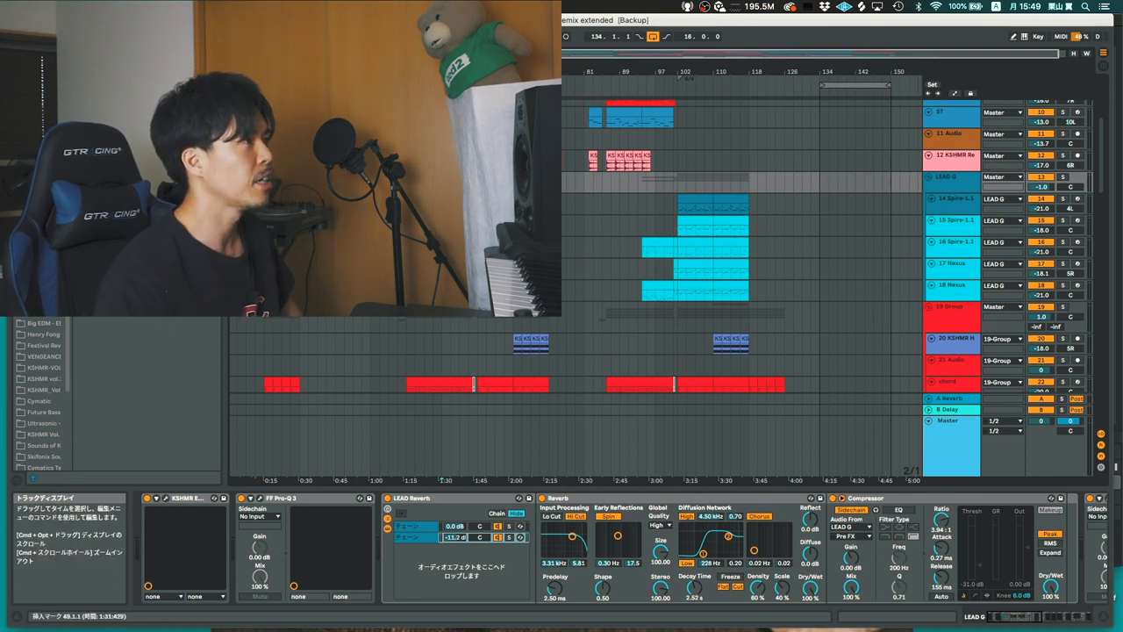
Play the full mix from bar 49 and look over the tracks surrounding LEAD G
scroll(746, 246, up, 5)
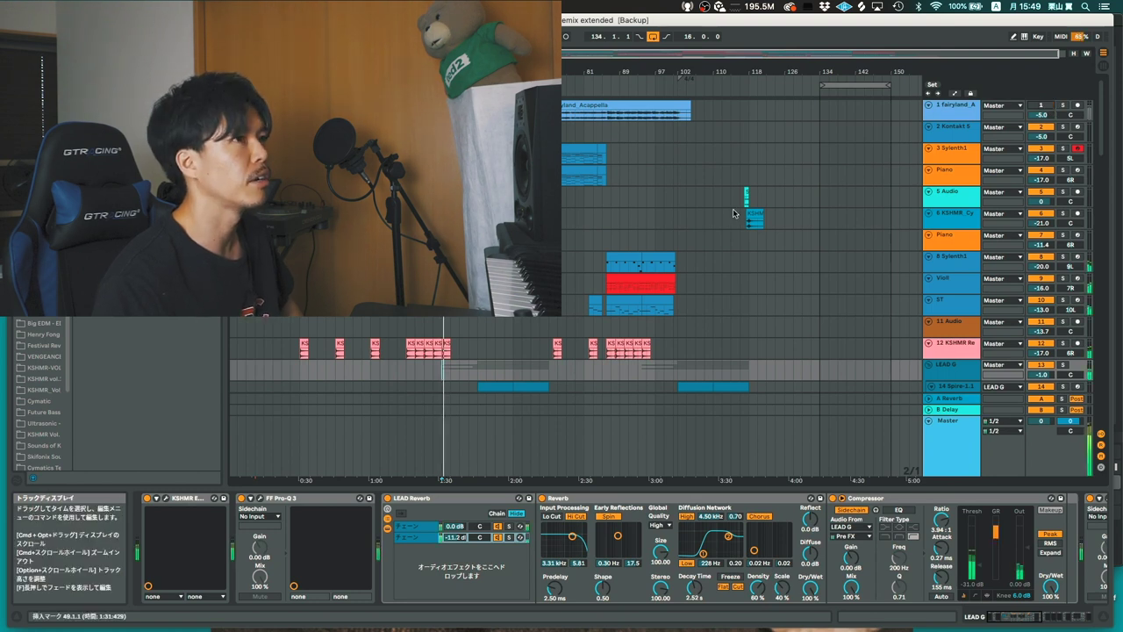
scroll(735, 213, down, 2)
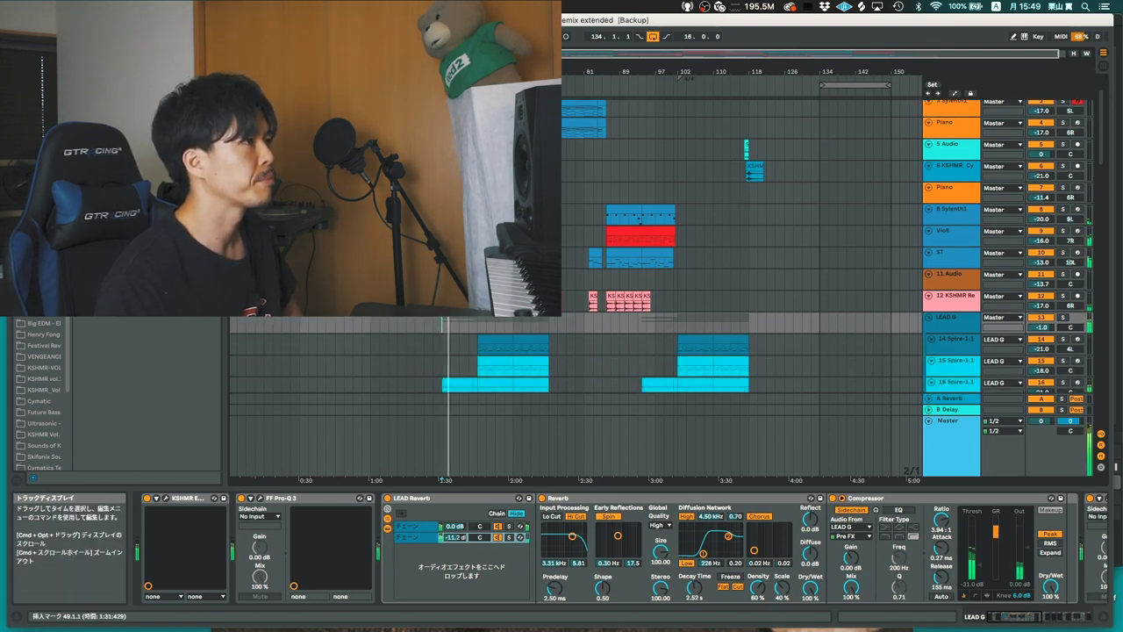
scroll(662, 344, down, 1)
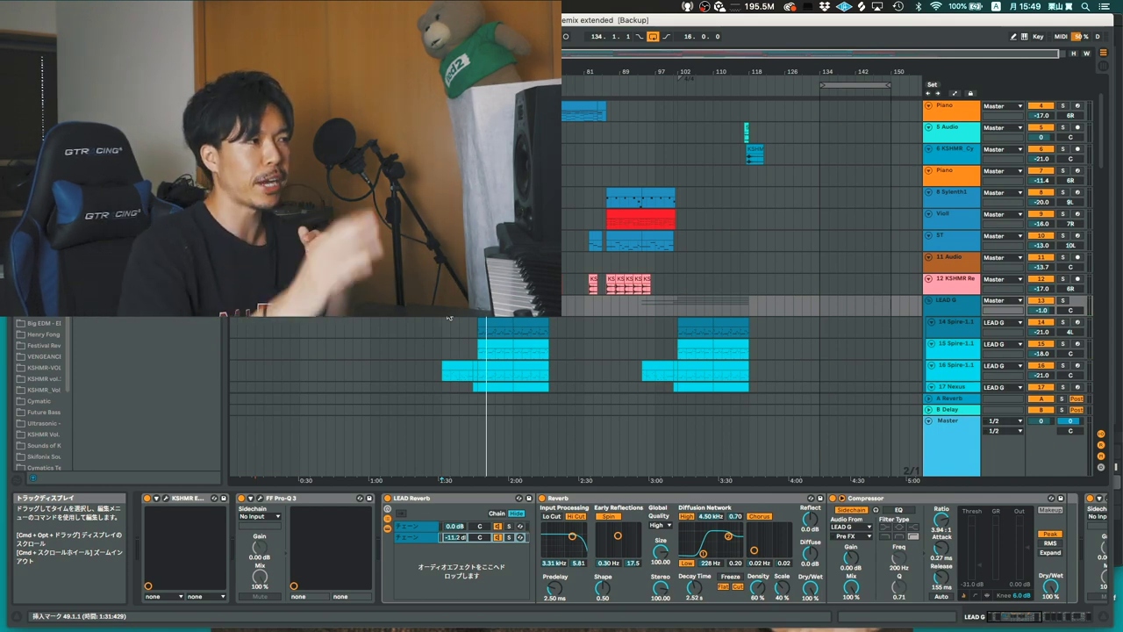
click(478, 306)
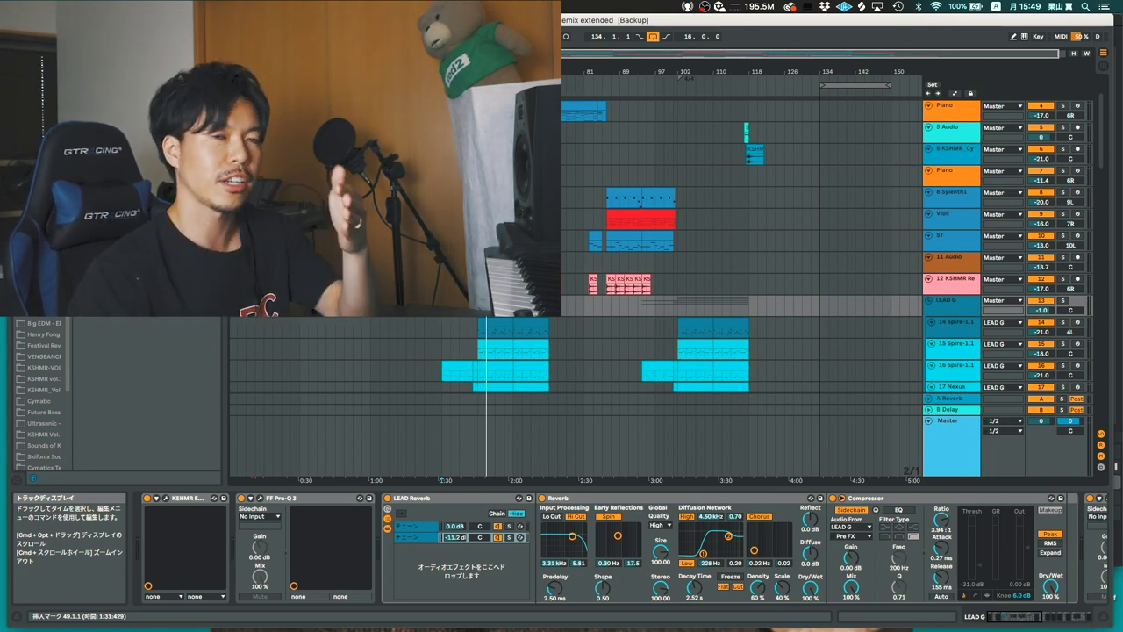
Play the Violl track in solo from bar 41 and open its MIDI clip to view the notes
click(460, 306)
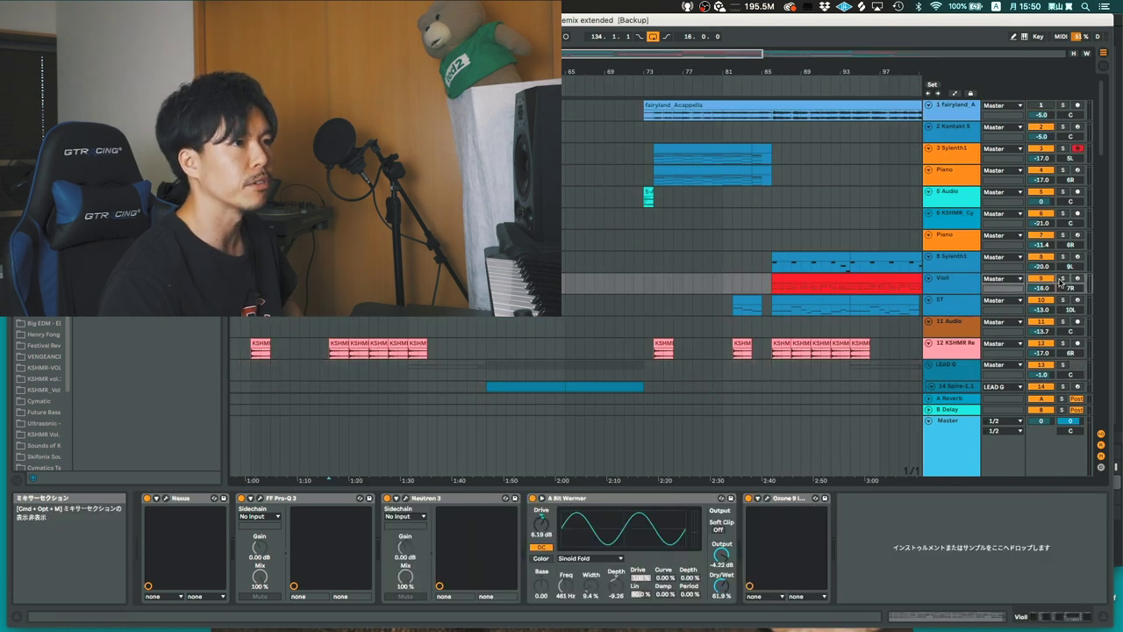
click(1062, 279)
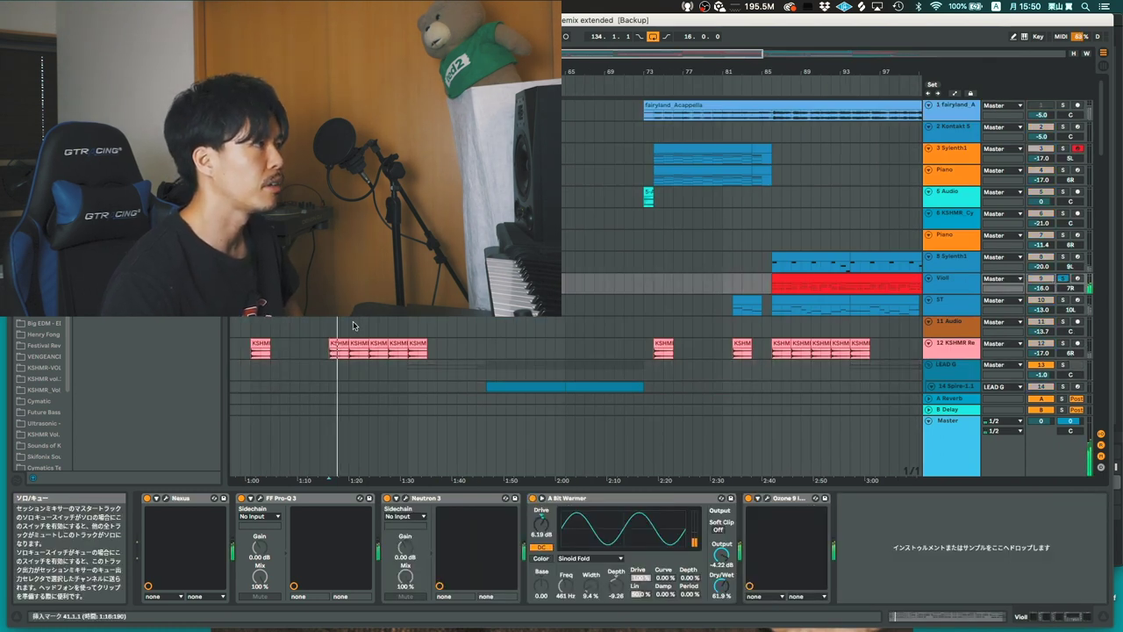
double_click(404, 278)
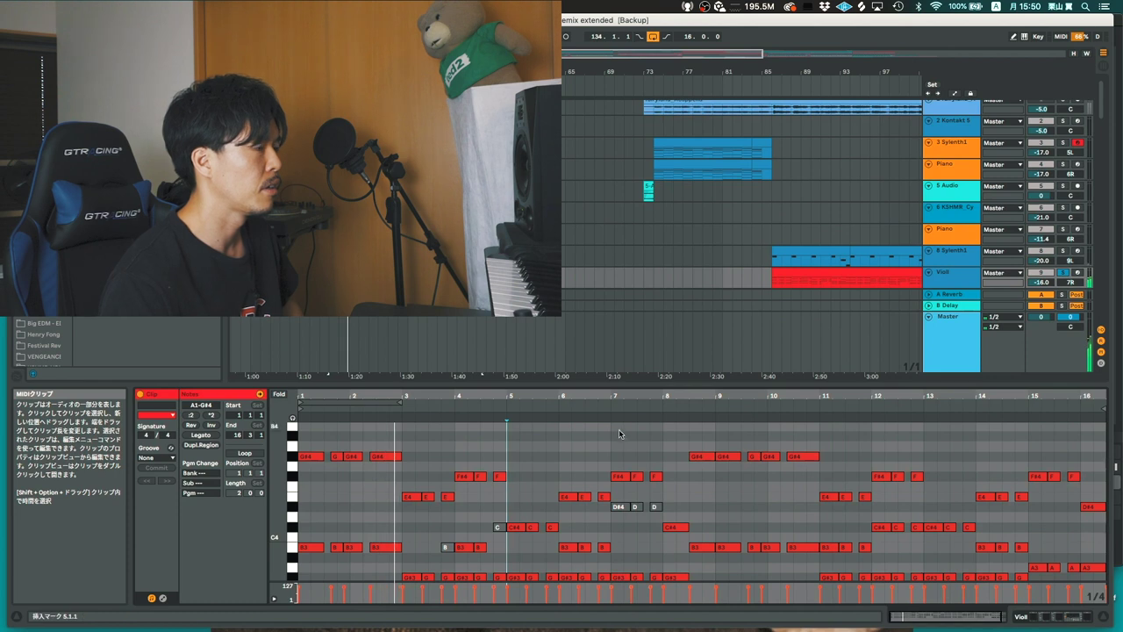
Listen to the 8 Sylenth1 and ST tracks in solo one after the other and turn the solo off
scroll(1009, 263, down, 2)
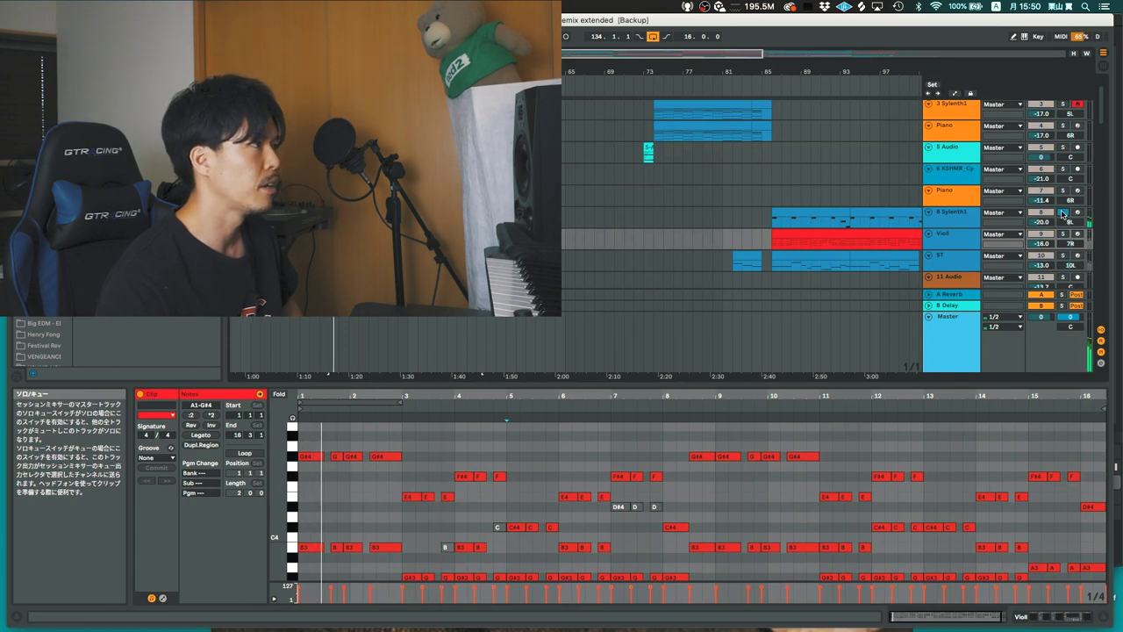
click(1063, 213)
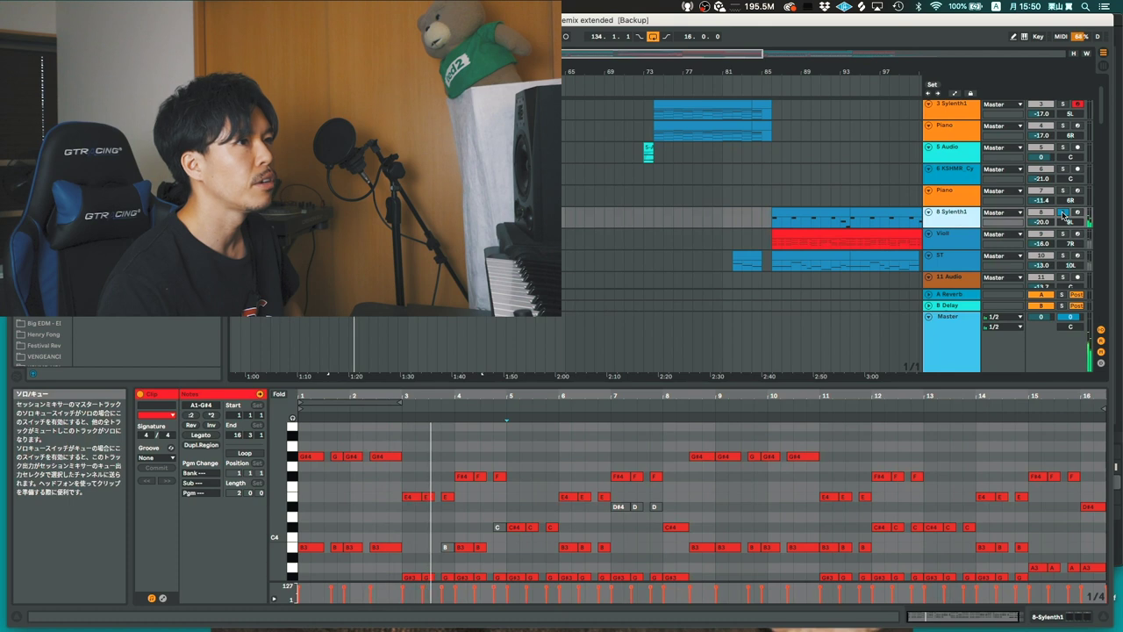
scroll(936, 236, down, 1)
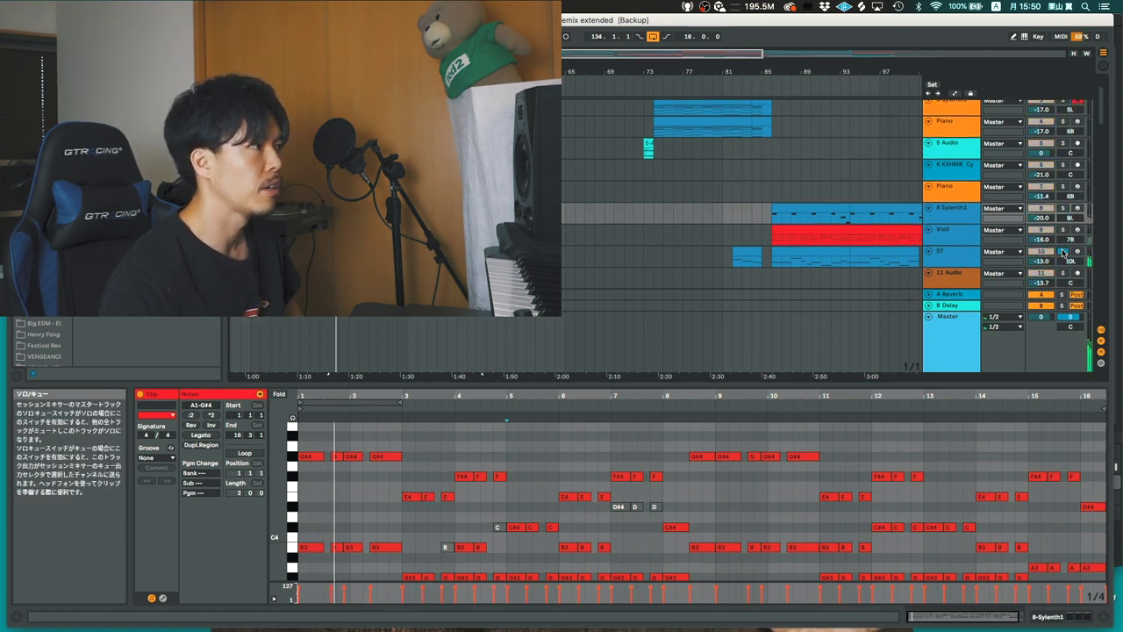
click(962, 262)
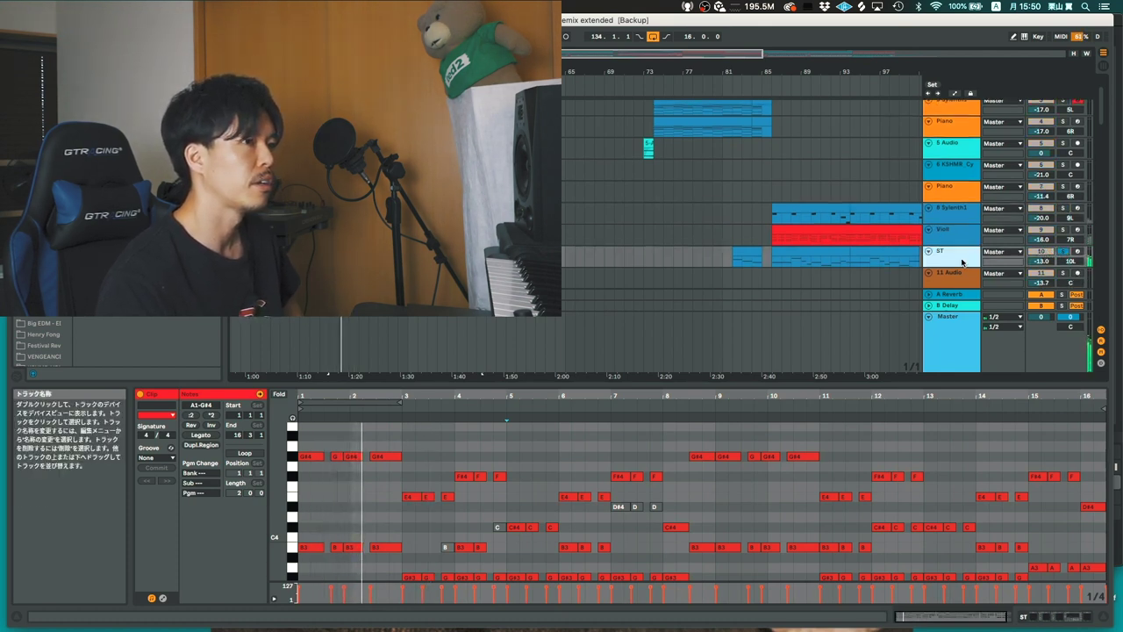
click(1064, 256)
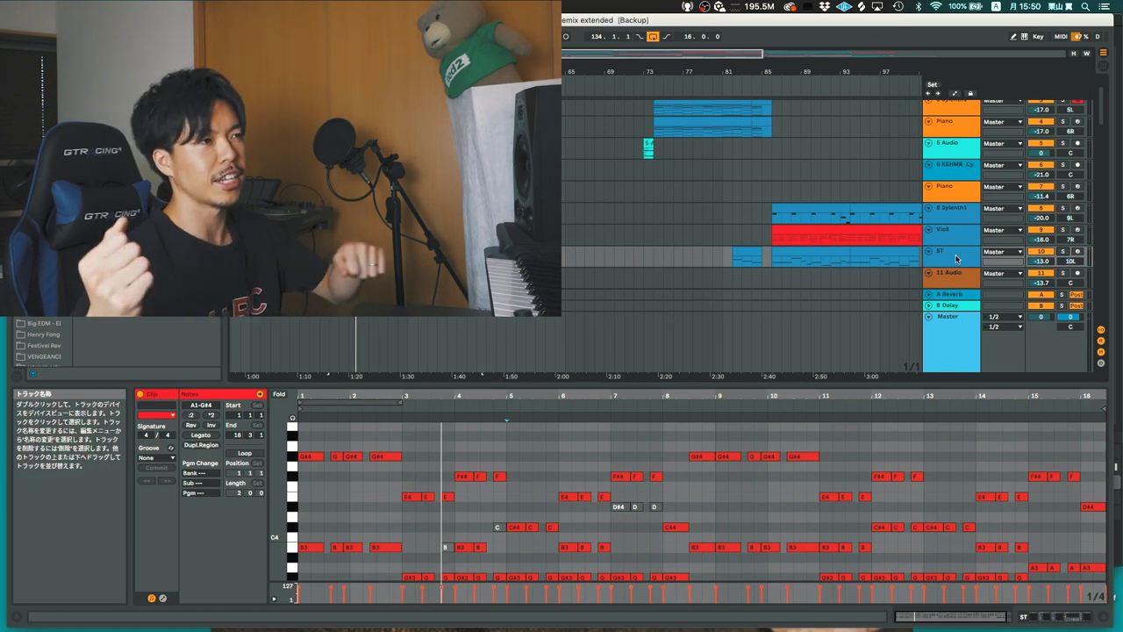
Play the BEAT G group in solo from bar 49, look over its drum tracks and solo track 35 KSHMR
scroll(961, 234, down, 1)
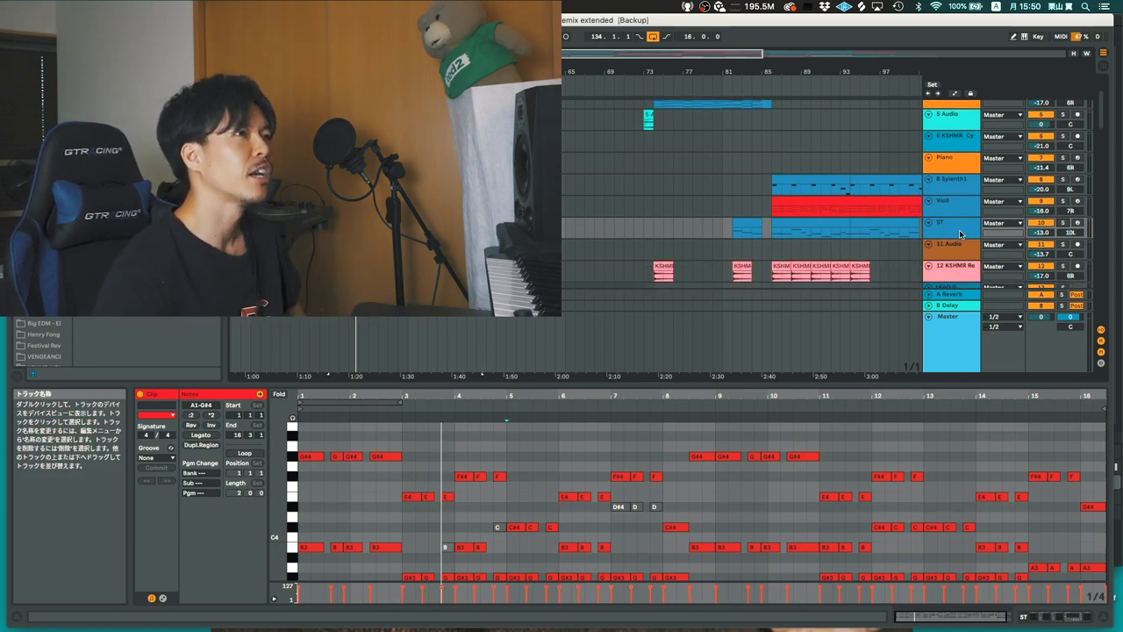
scroll(594, 183, up, 3)
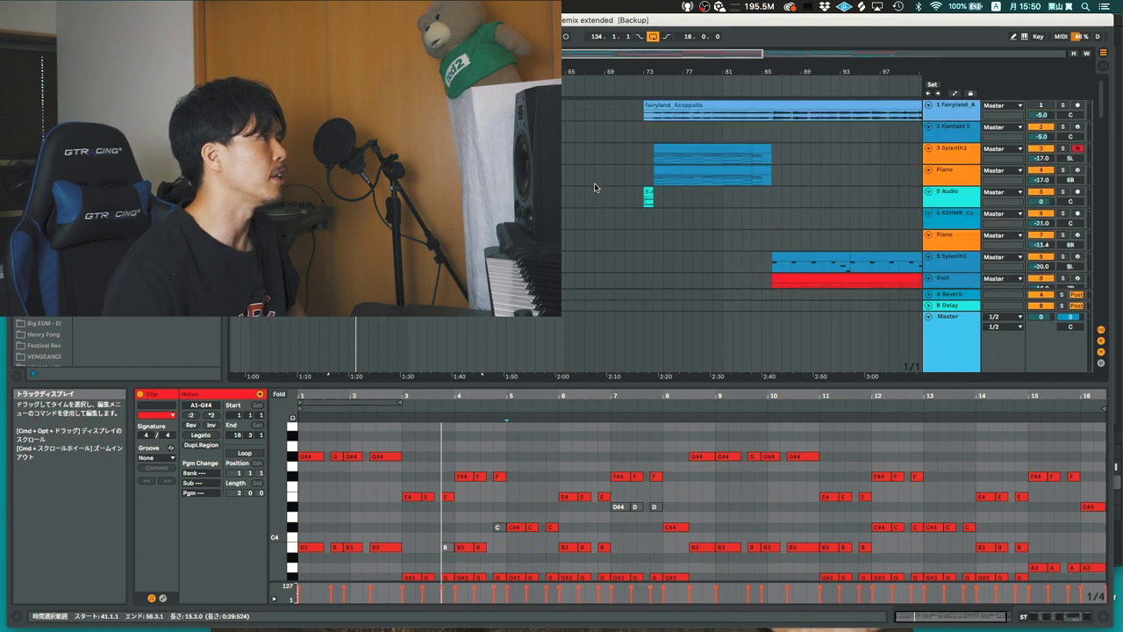
scroll(594, 183, down, 5)
scroll(594, 182, up, 4)
scroll(594, 182, up, 2)
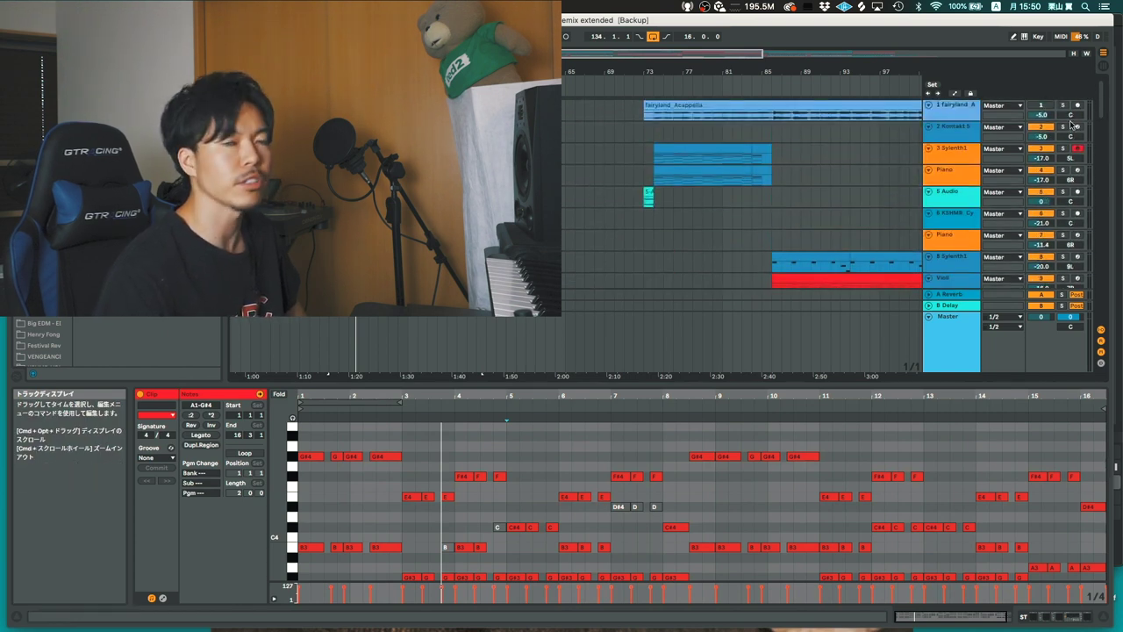
scroll(765, 185, down, 3)
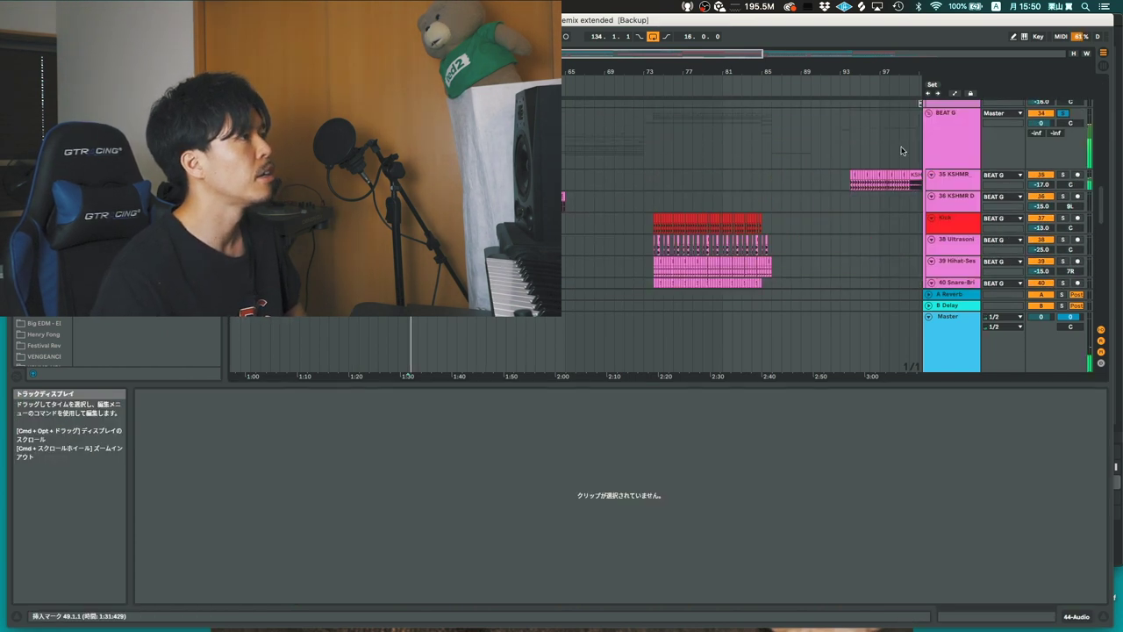
scroll(699, 203, down, 4)
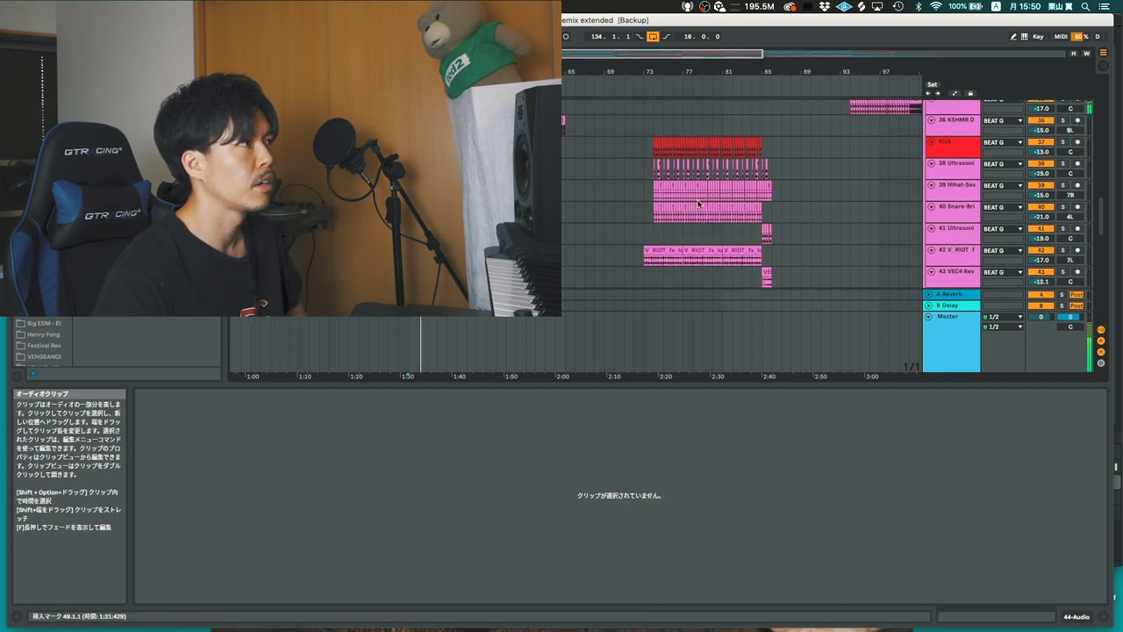
scroll(699, 204, up, 1)
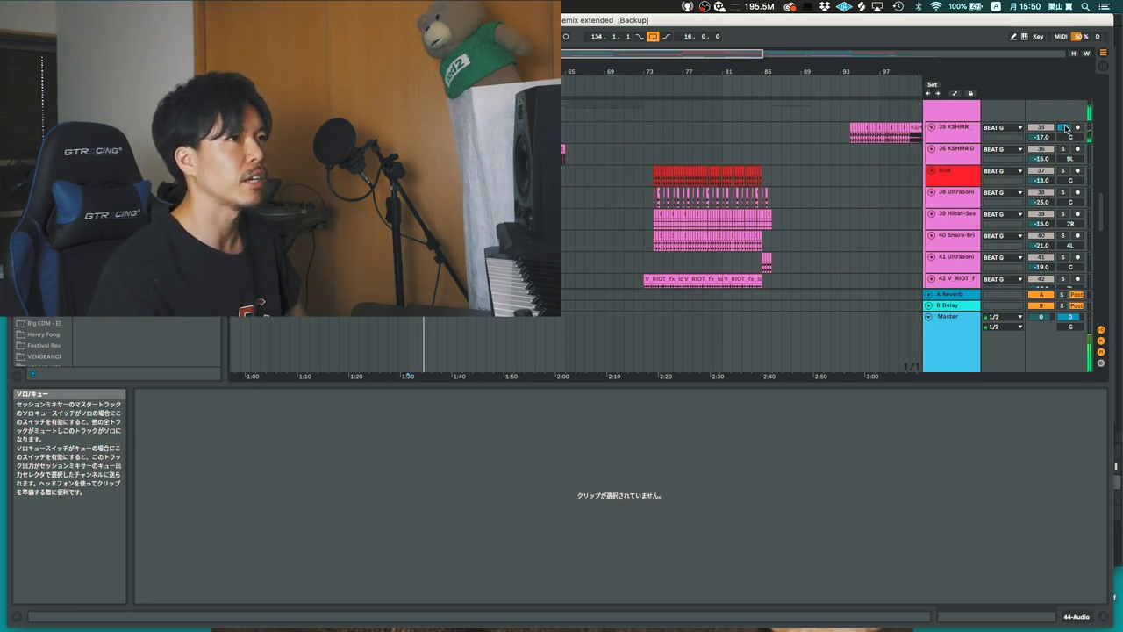
Listen to the 45 KSHMR Clap track in solo, view its ValhallaRoom reverb settings and turn the solo off
scroll(904, 184, down, 5)
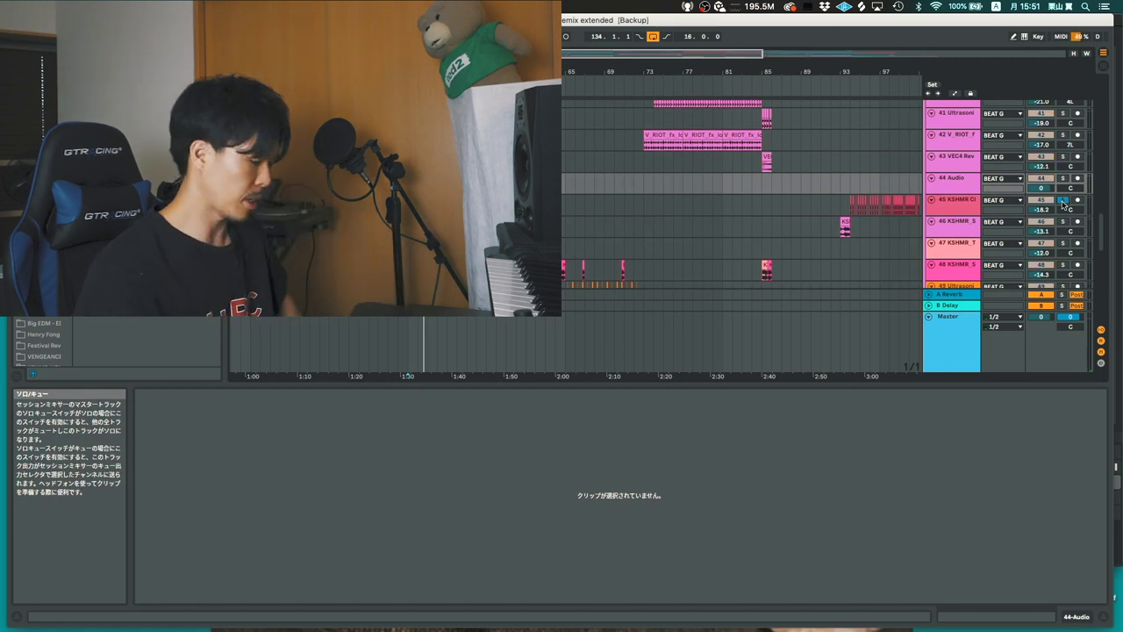
double_click(953, 203)
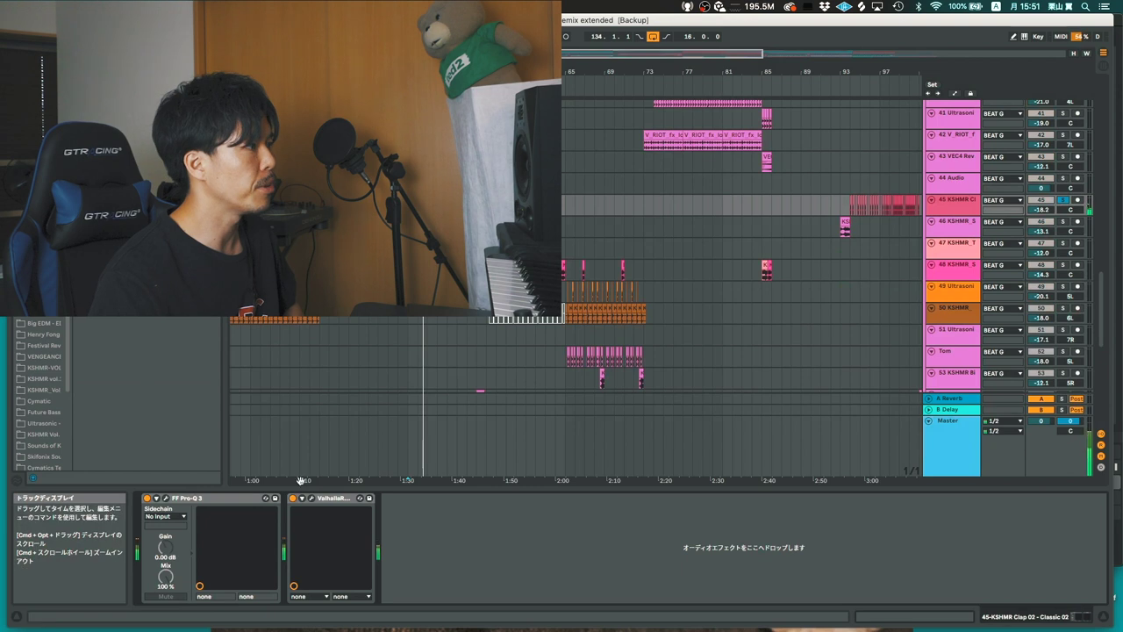
click(312, 499)
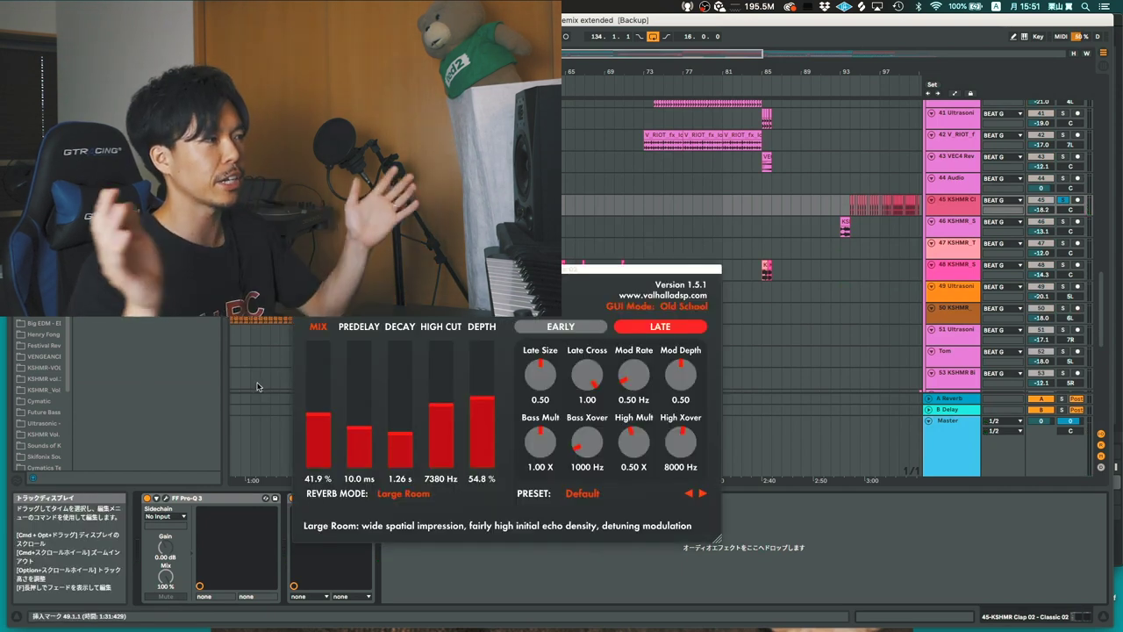
key(super+w)
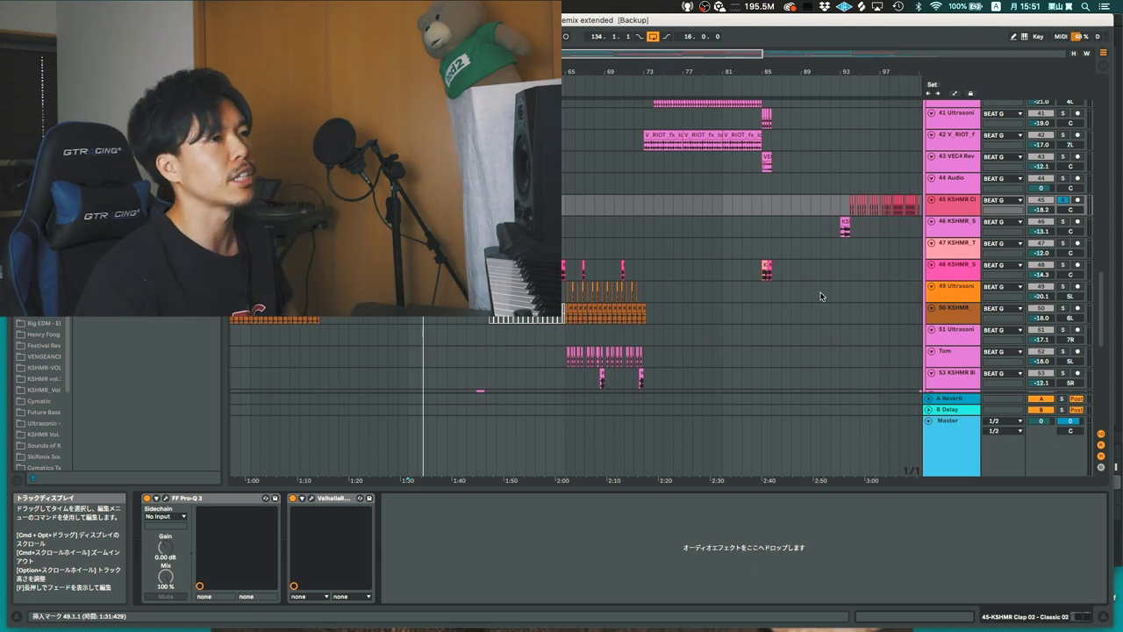
click(1063, 200)
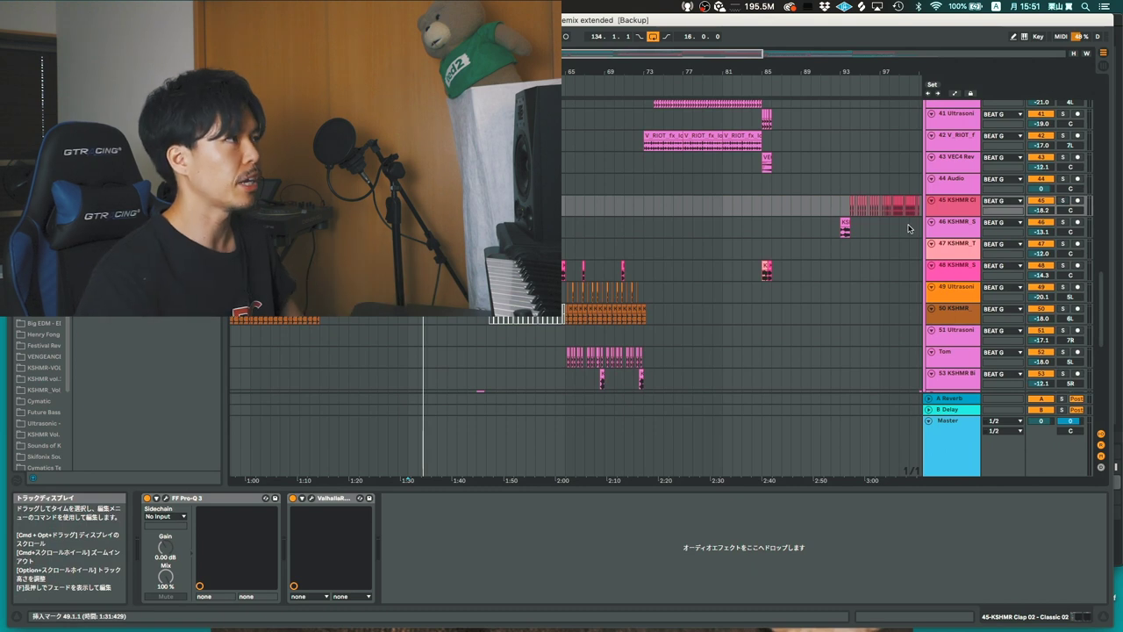
Look back over the tracks from BEAT G up to the vocal and place the insert marker at bar 41 on 2 Kontakt 5
scroll(908, 228, up, 3)
scroll(908, 228, up, 1)
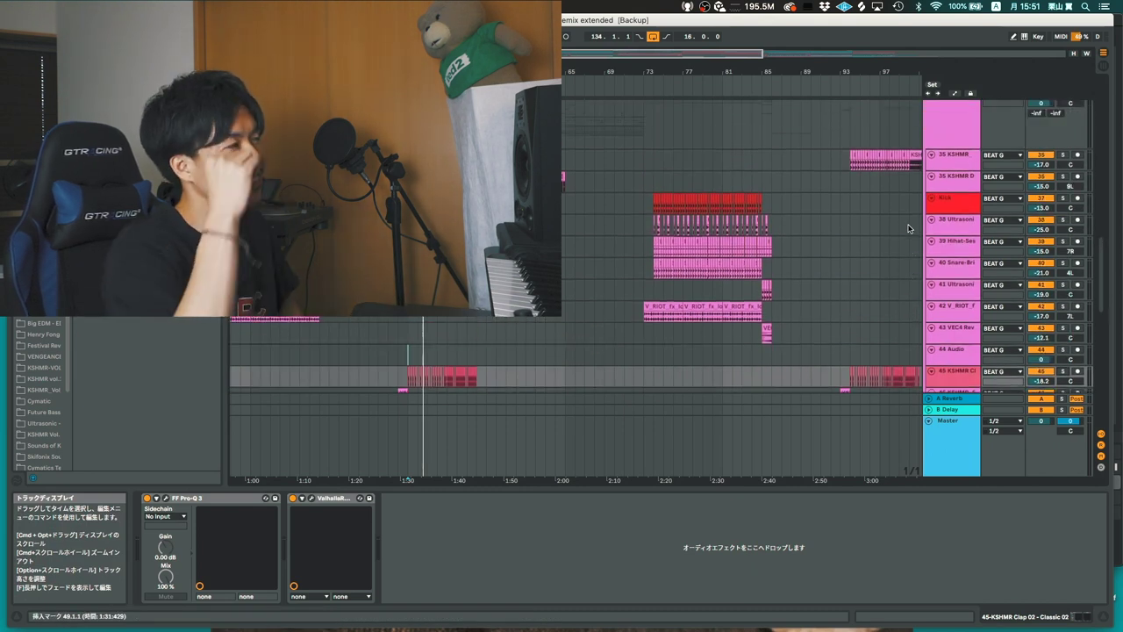
scroll(928, 189, up, 3)
scroll(928, 190, down, 6)
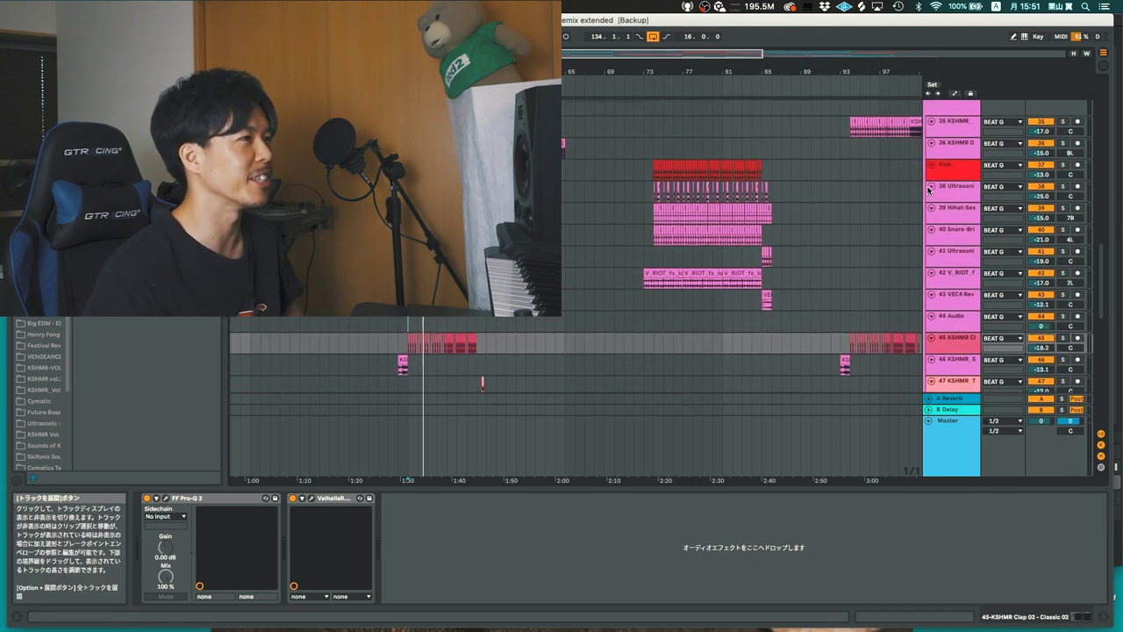
scroll(929, 189, up, 12)
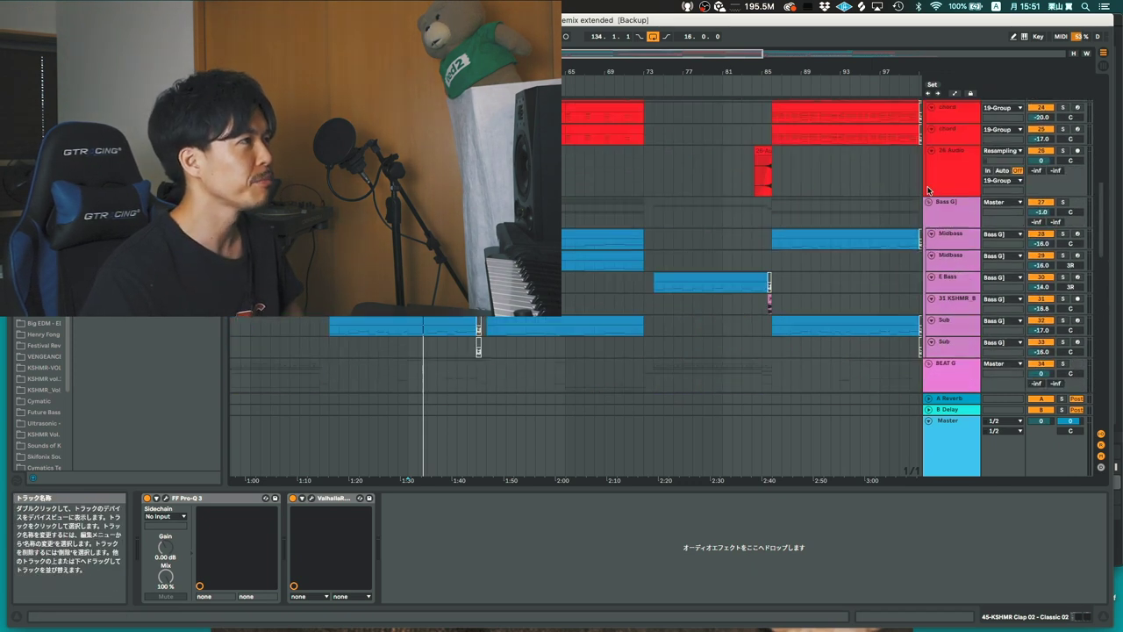
scroll(928, 189, up, 3)
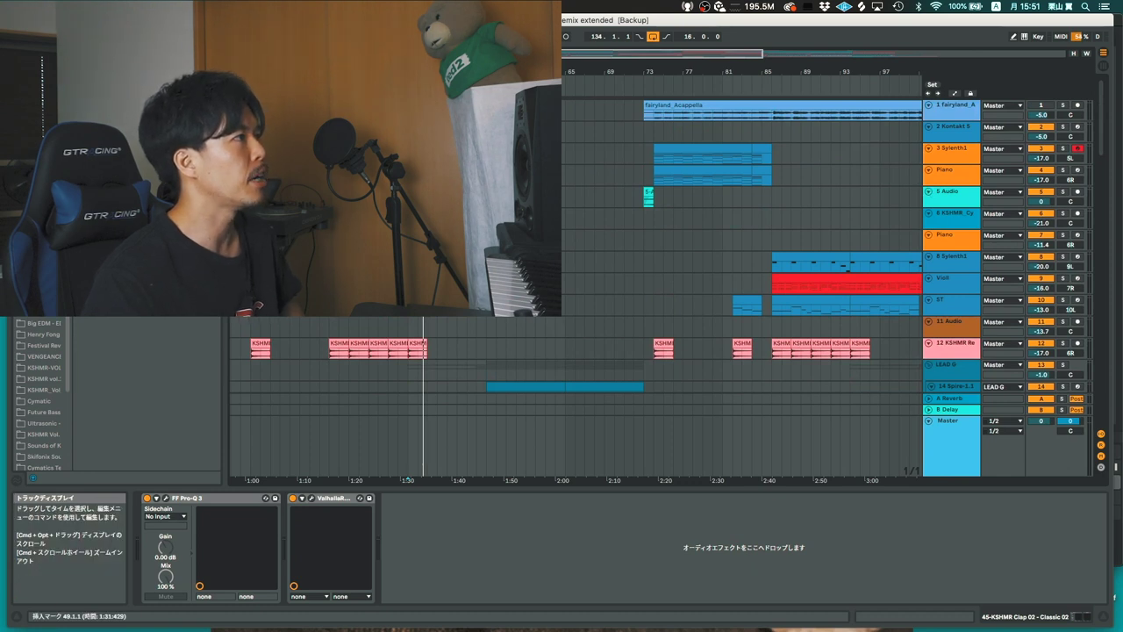
key(space)
click(329, 132)
Play the 12 KSHMR Reverb Pluck track in solo from bar 41 and open its effects chain to view the Delay
scroll(329, 131, down, 4)
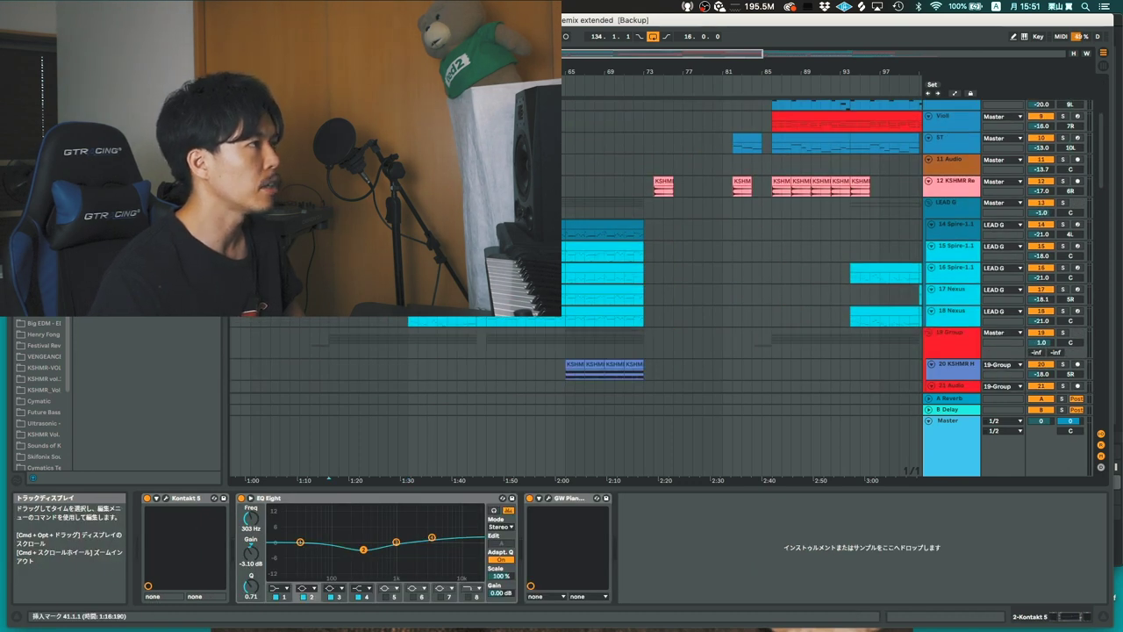
scroll(329, 132, down, 5)
scroll(329, 131, up, 5)
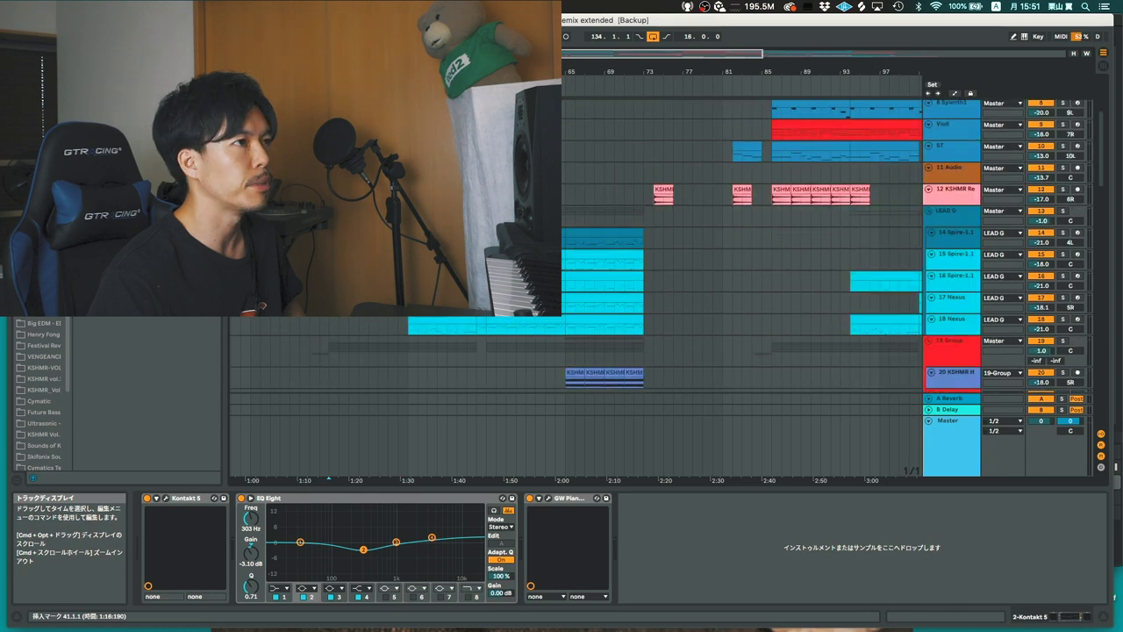
click(1063, 189)
key(space)
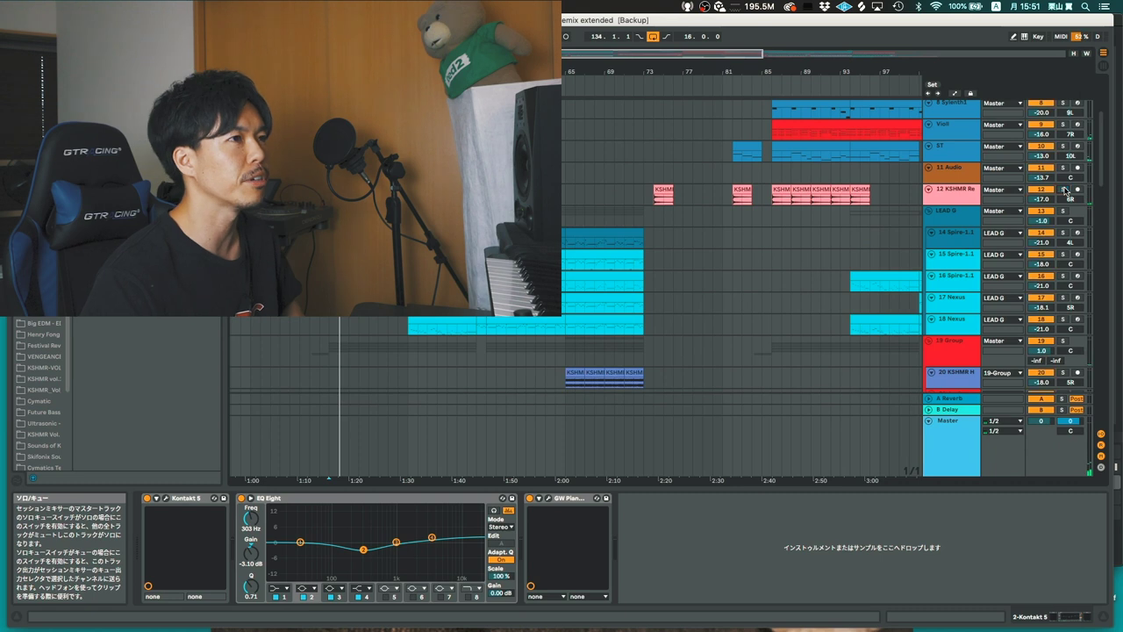
scroll(963, 184, down, 1)
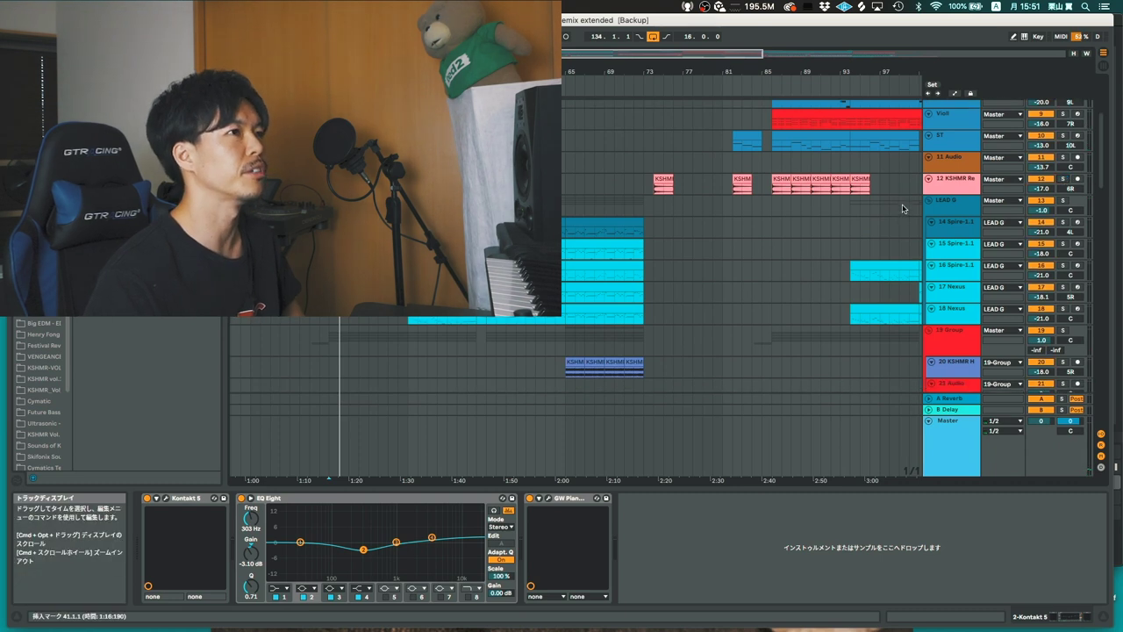
click(964, 184)
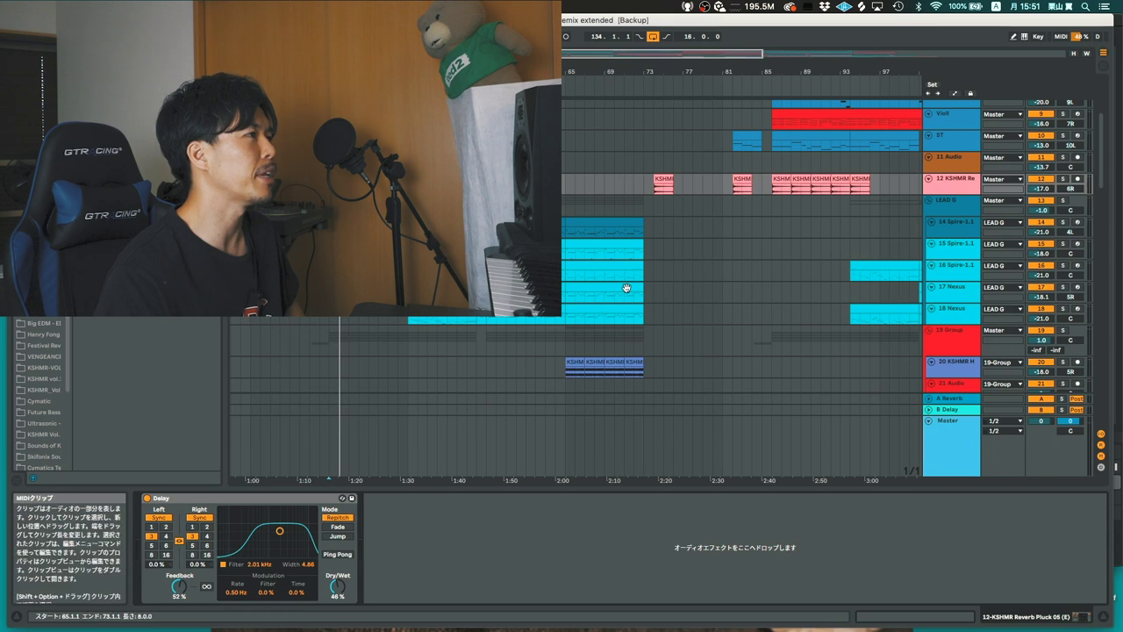
Select the Bass G group and view its effects chain with LFOTool, Pro-L 2 and Effectrix
scroll(626, 287, down, 10)
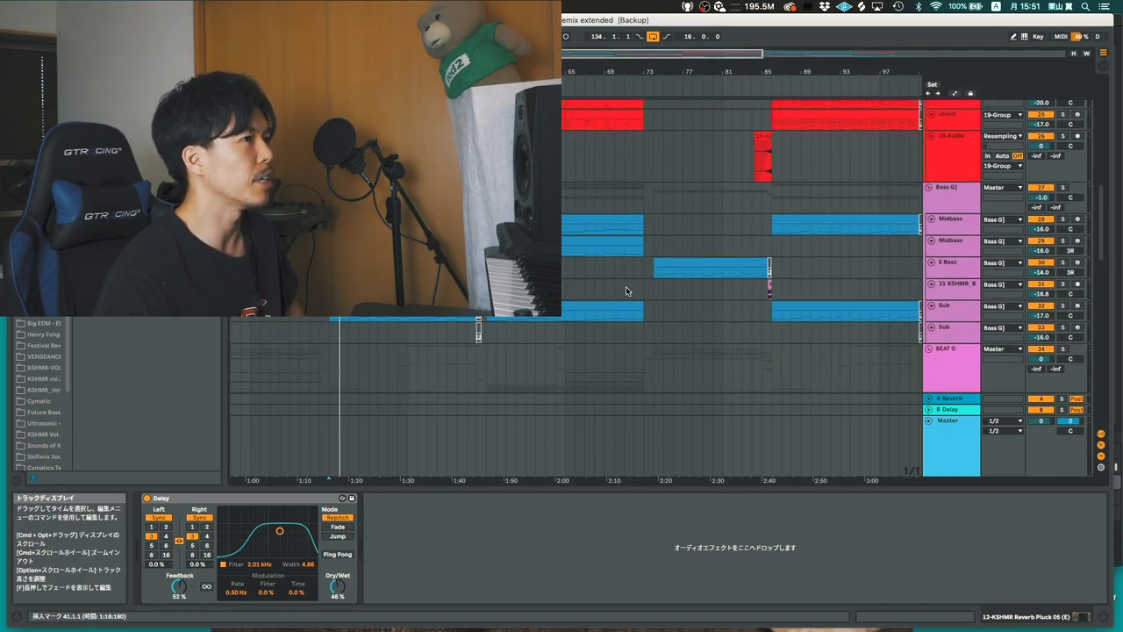
scroll(626, 286, down, 3)
scroll(626, 286, down, 1)
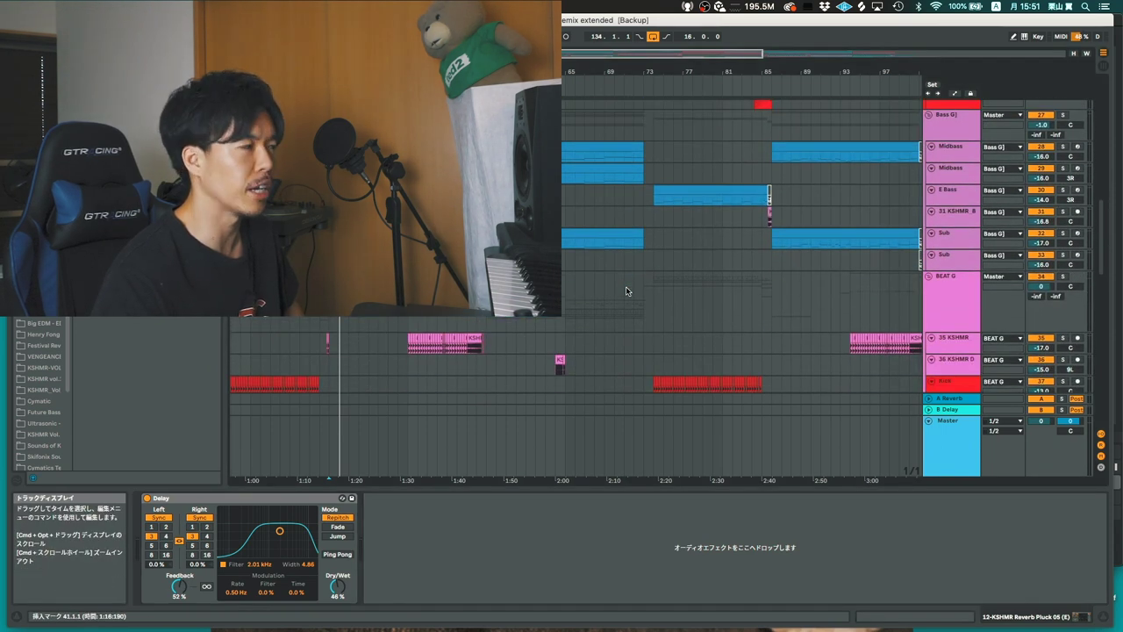
scroll(626, 286, up, 2)
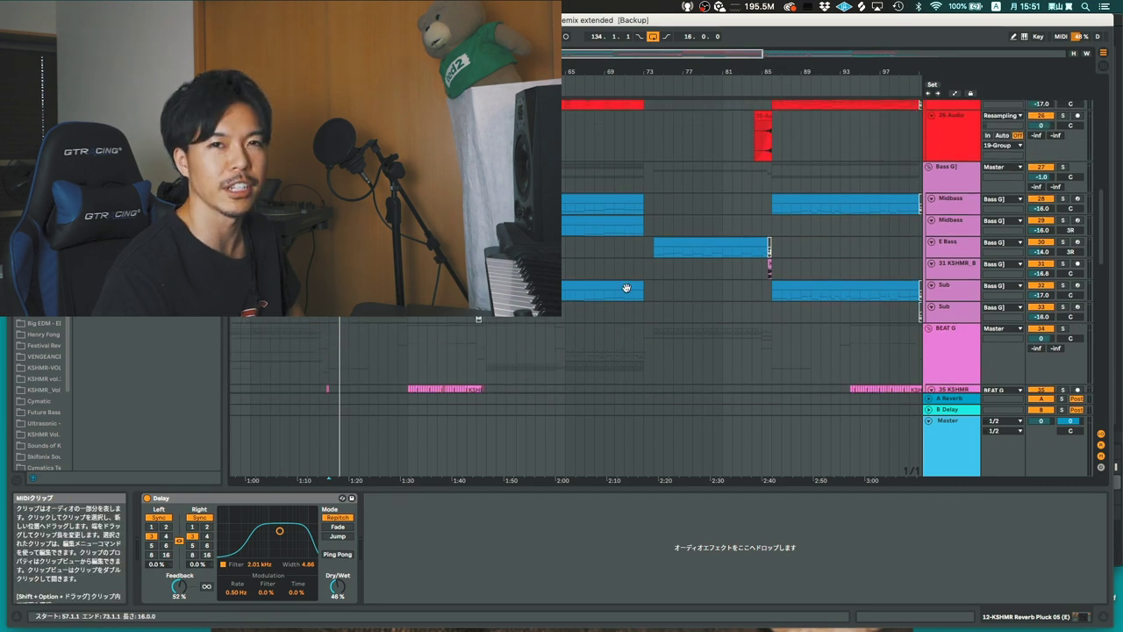
click(956, 182)
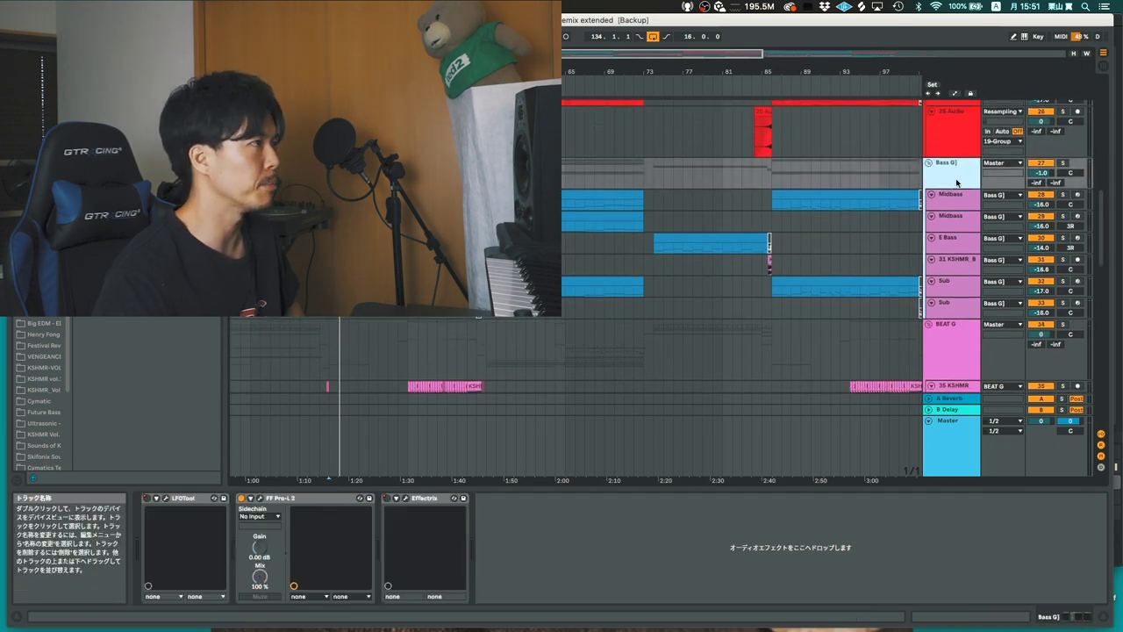
Open the first Midbass track's MIDI clip at bar 41, enlarge the note editor and play the track in solo
scroll(956, 182, down, 1)
double_click(404, 187)
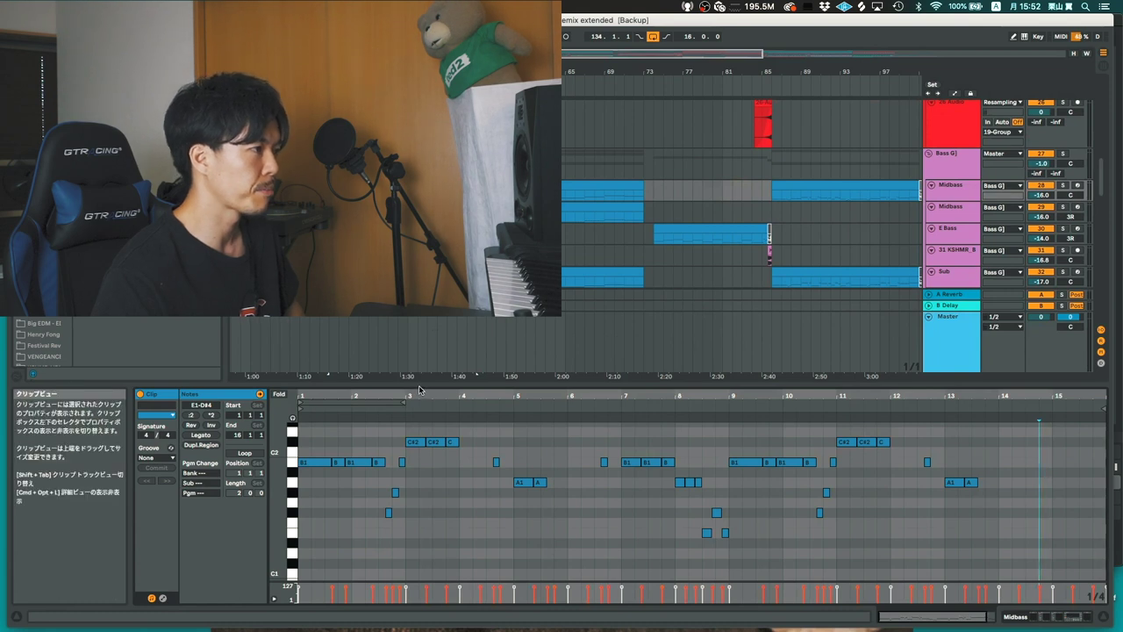
drag(419, 389, 420, 322)
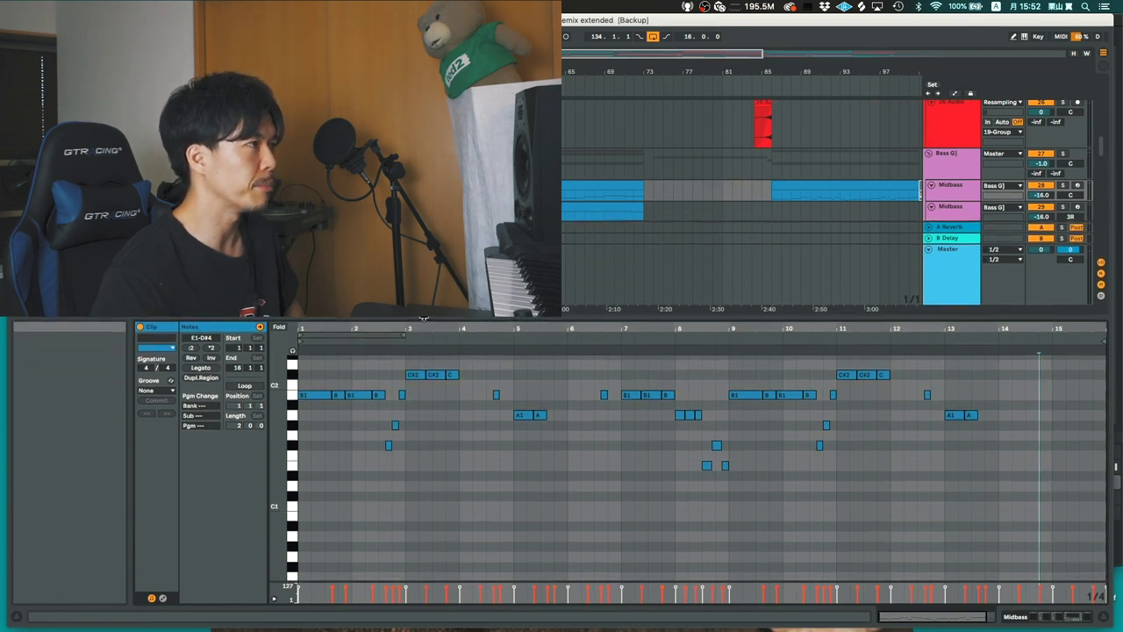
click(1063, 185)
key(space)
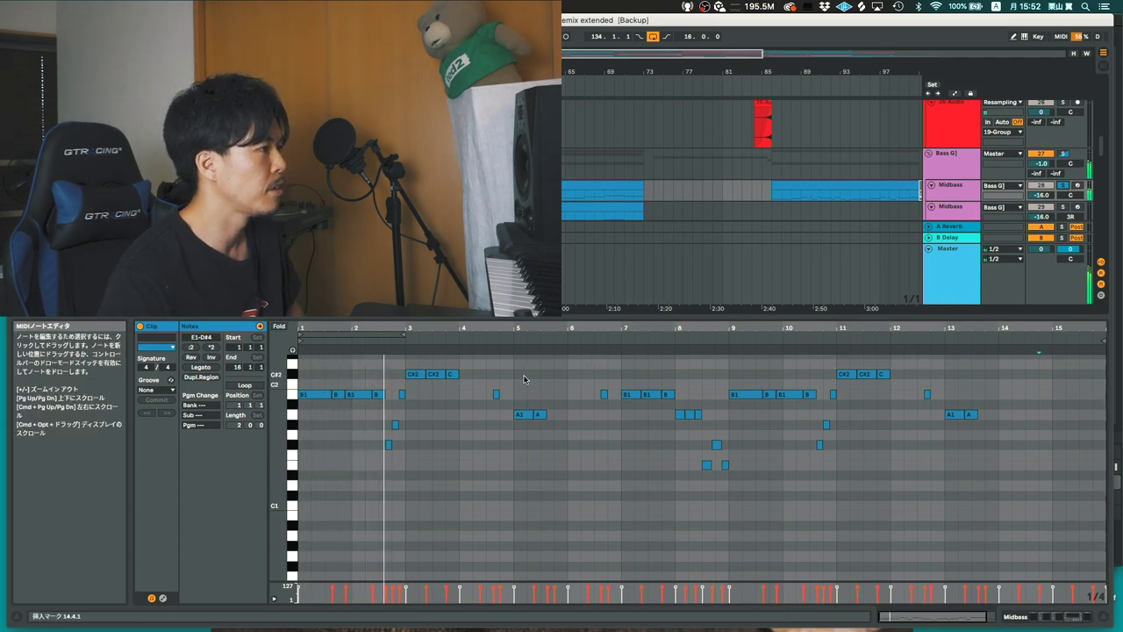
Examine the higher notes of the Midbass clip, reduce the note editor's height and turn the track's solo off
scroll(523, 380, up, 5)
scroll(524, 379, up, 1)
scroll(524, 379, down, 2)
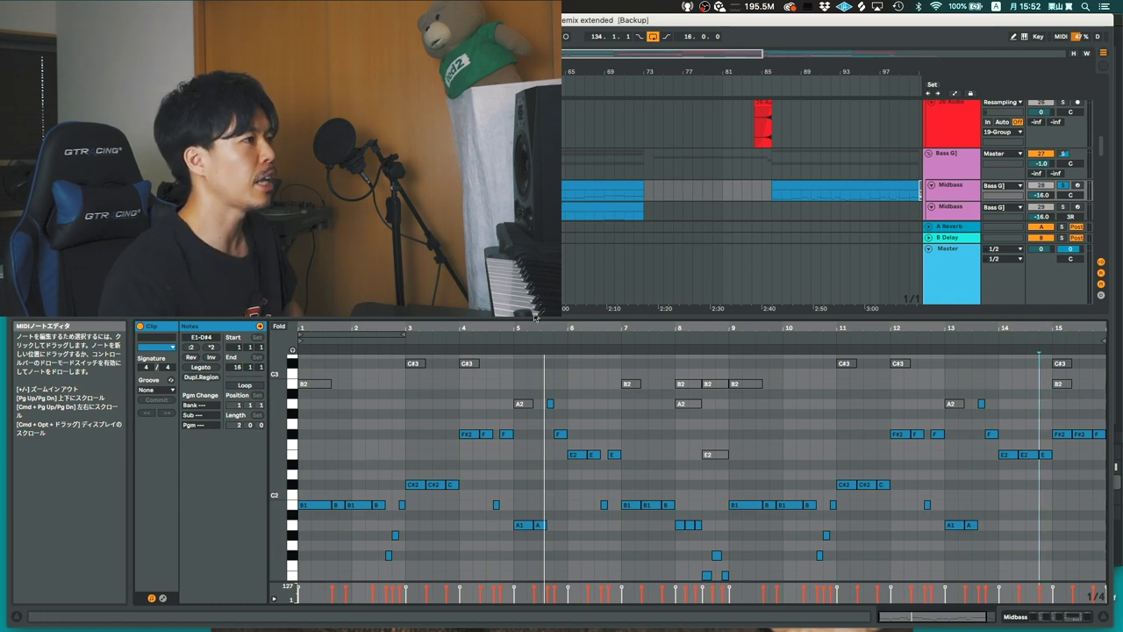
drag(535, 316, 535, 354)
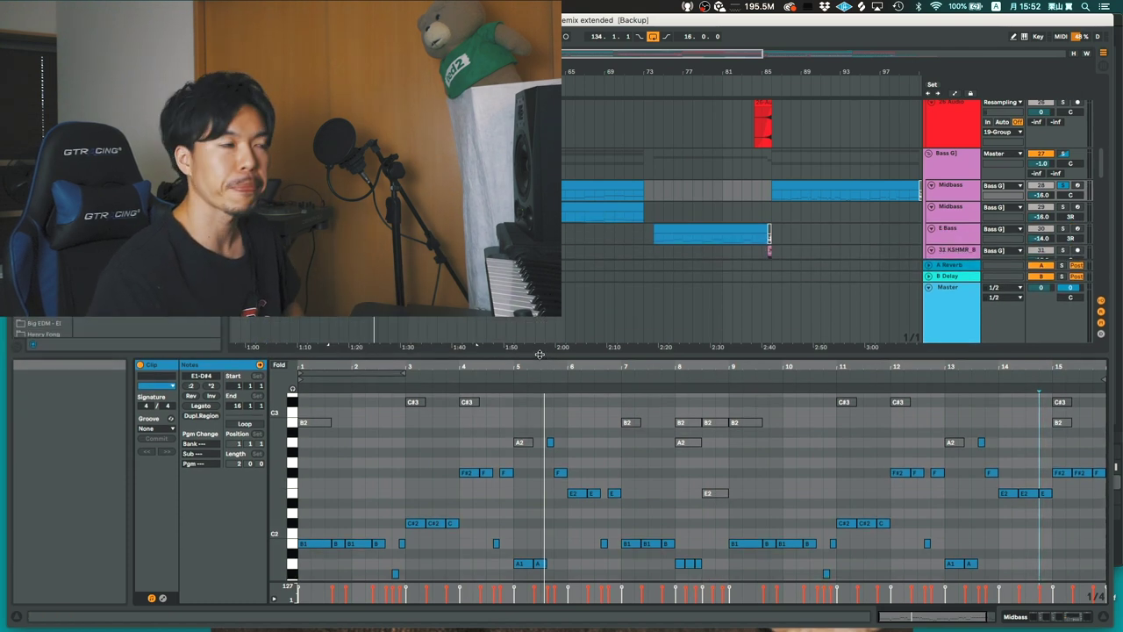
click(1062, 185)
scroll(664, 153, up, 10)
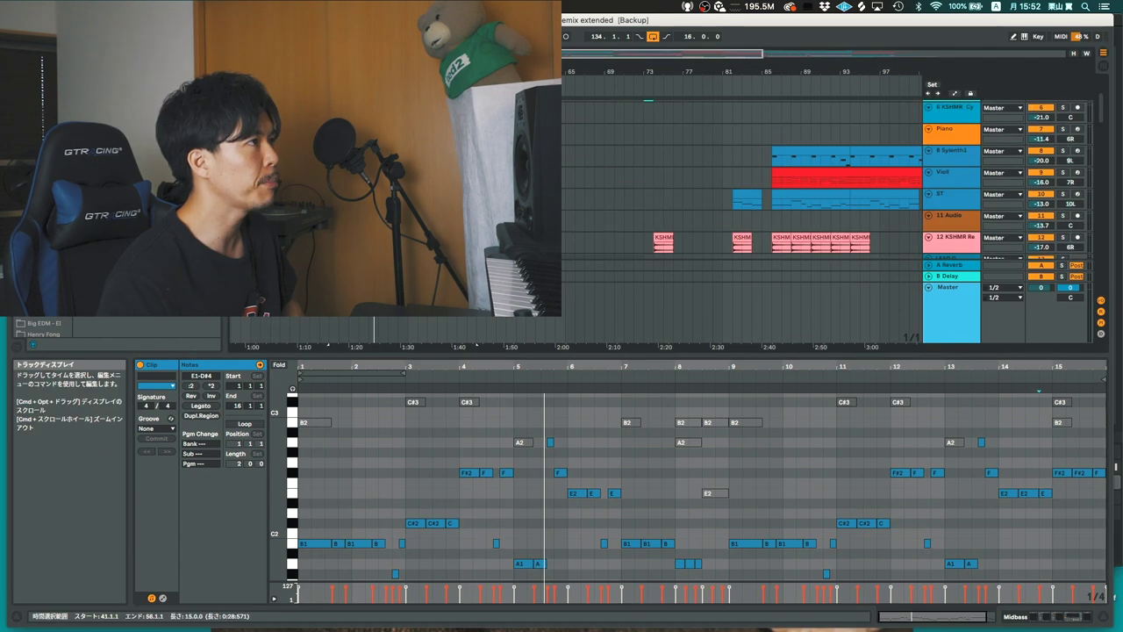
Play the full arrangement from bar 53, collapse the Master track and look over the upper and LEAD G tracks
click(476, 158)
scroll(480, 136, up, 5)
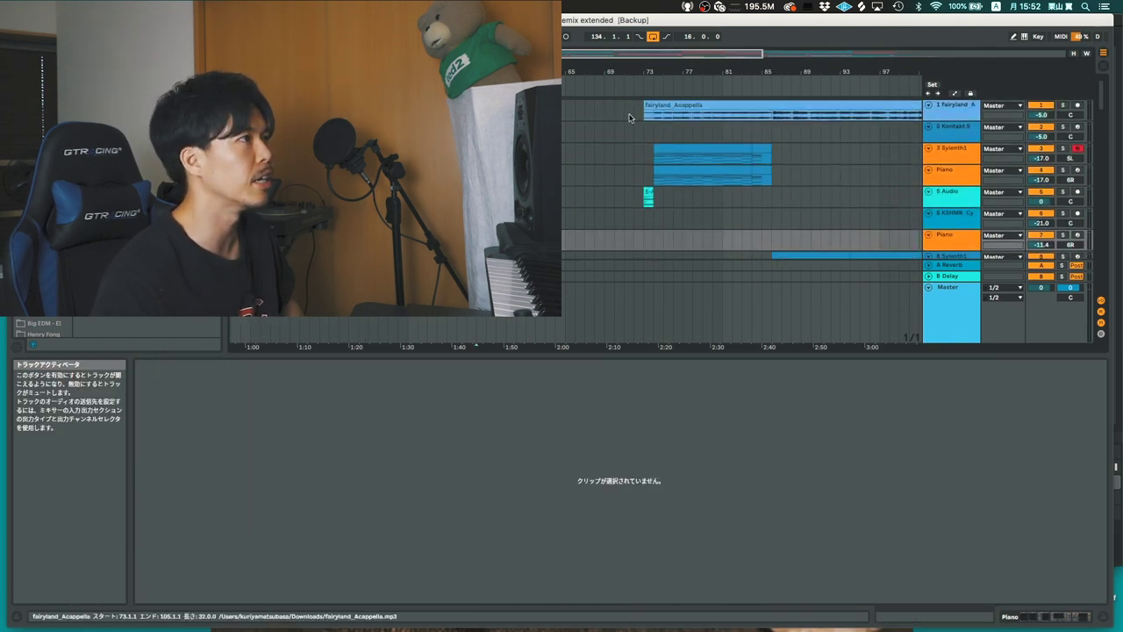
click(447, 133)
key(space)
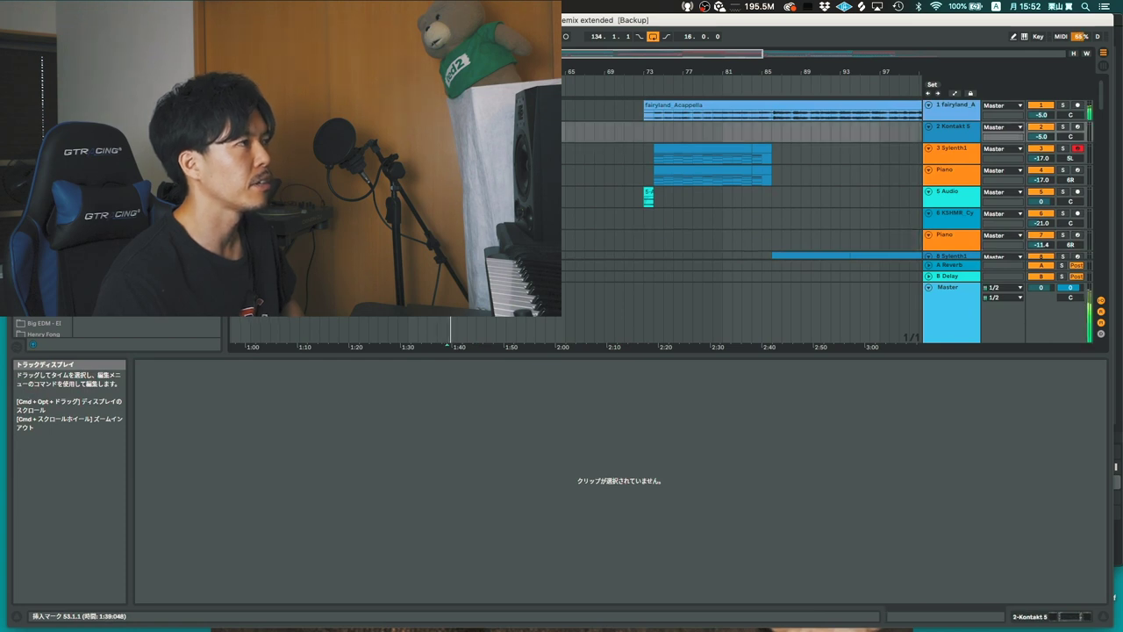
click(929, 287)
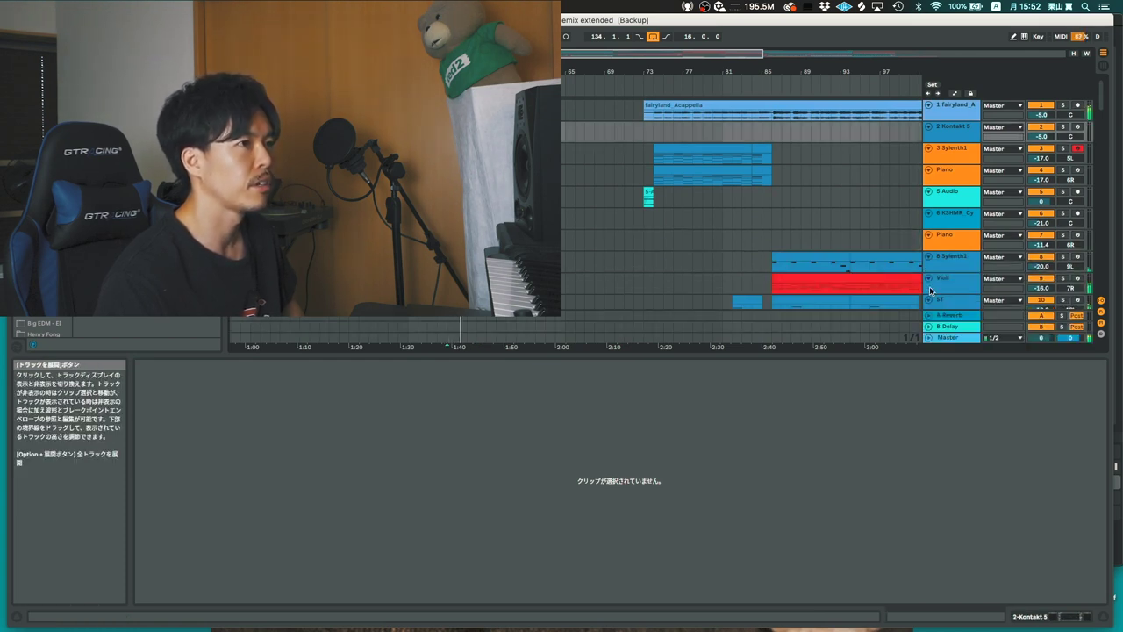
scroll(792, 251, down, 8)
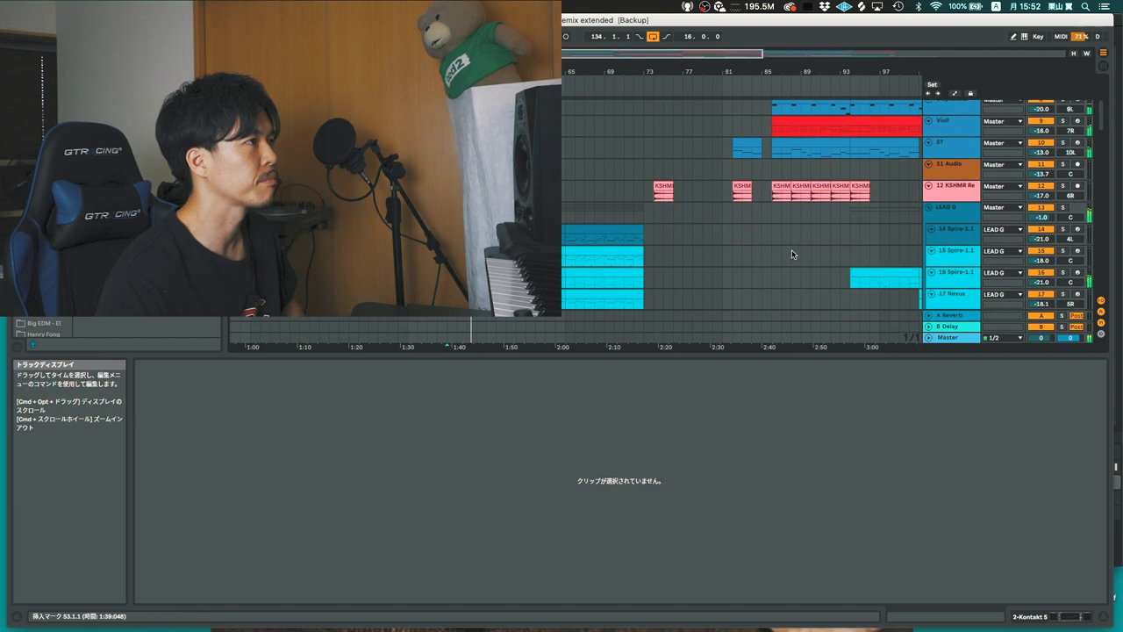
scroll(792, 253, up, 3)
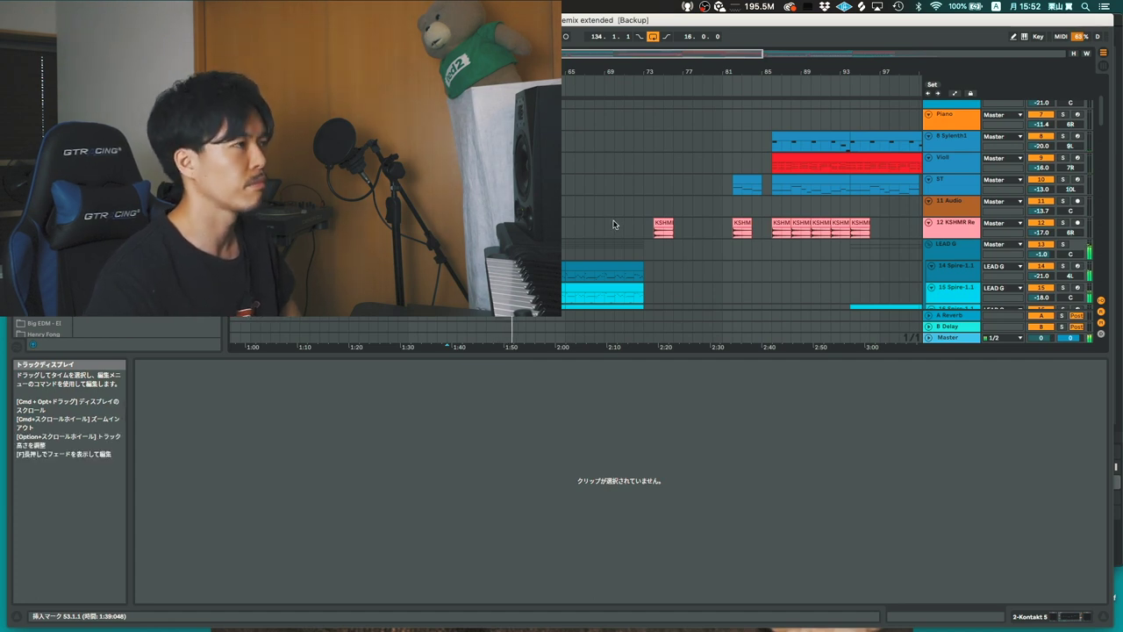
Play the full arrangement from bar 57 and select the LEAD G group track
key(space)
click(487, 249)
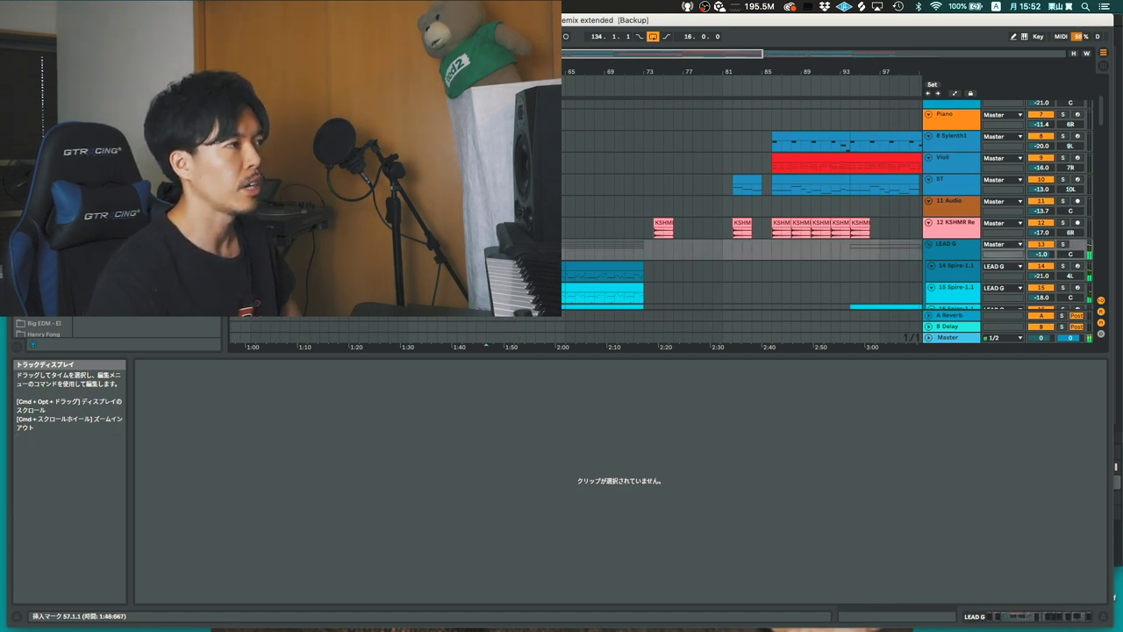
scroll(487, 250, down, 3)
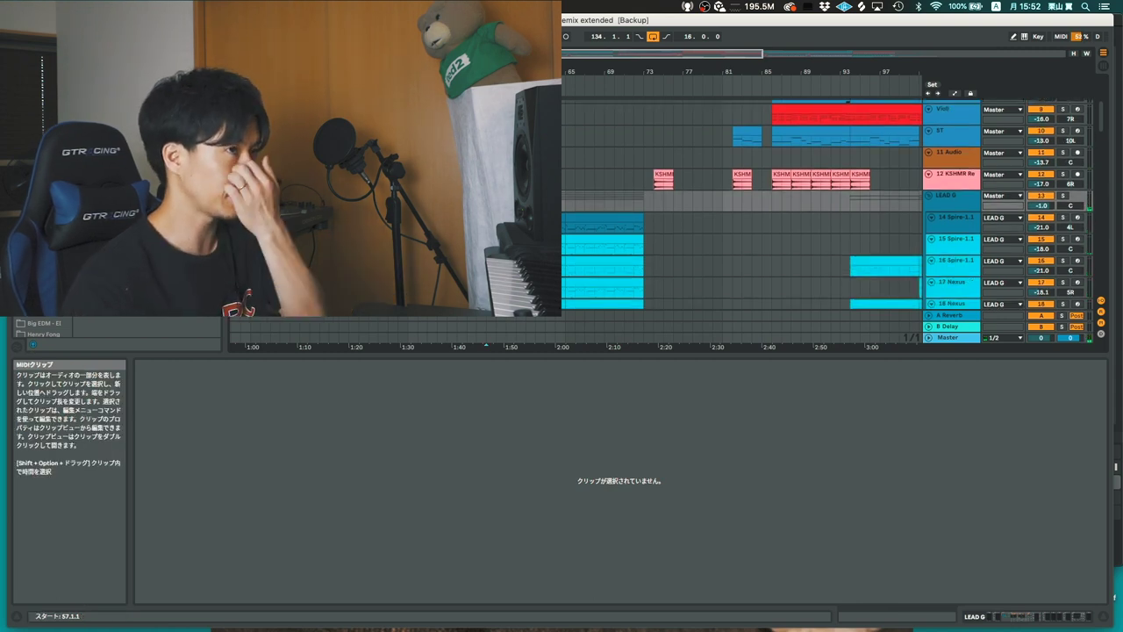
click(945, 209)
scroll(945, 208, down, 1)
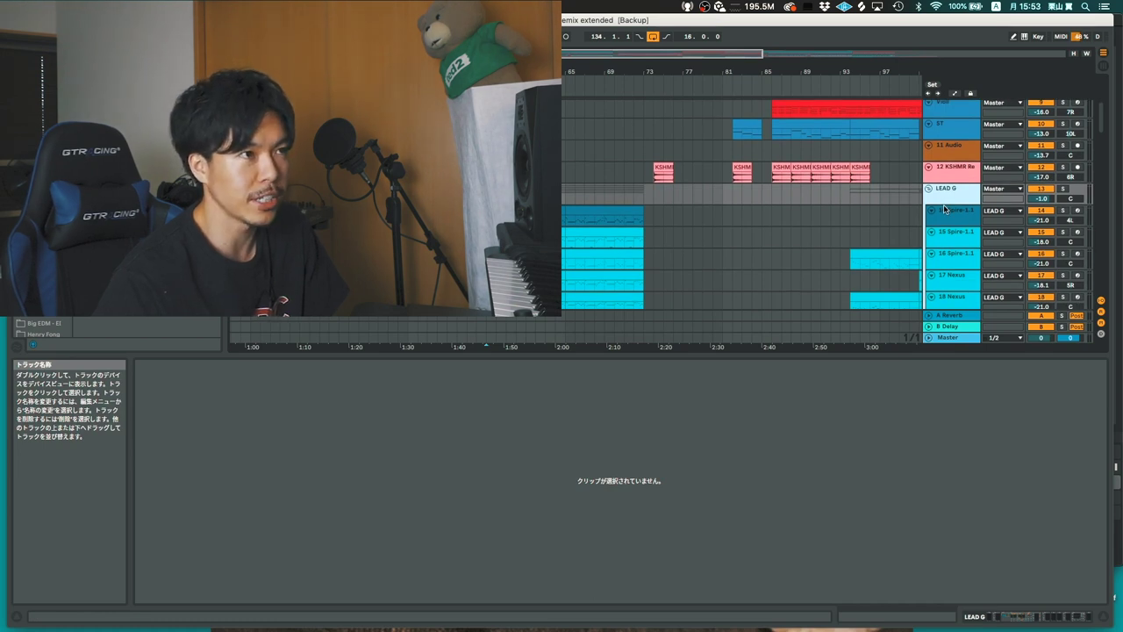
Solo the LEAD G group and play its combined lead tracks from bar 57
click(1062, 189)
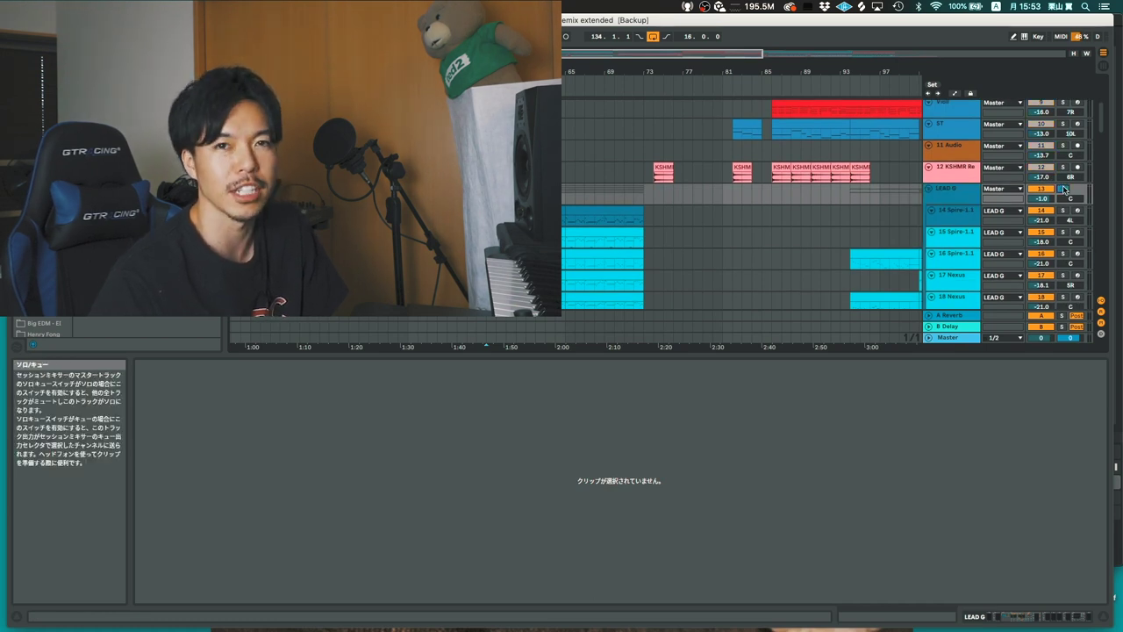
scroll(1064, 189, up, 1)
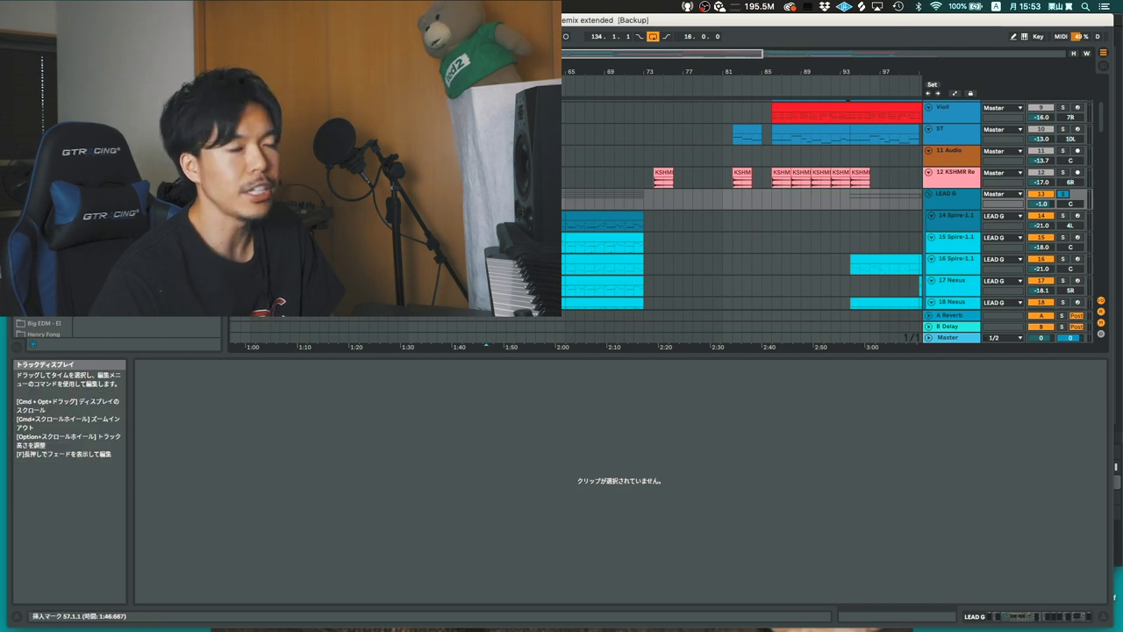
scroll(742, 202, down, 3)
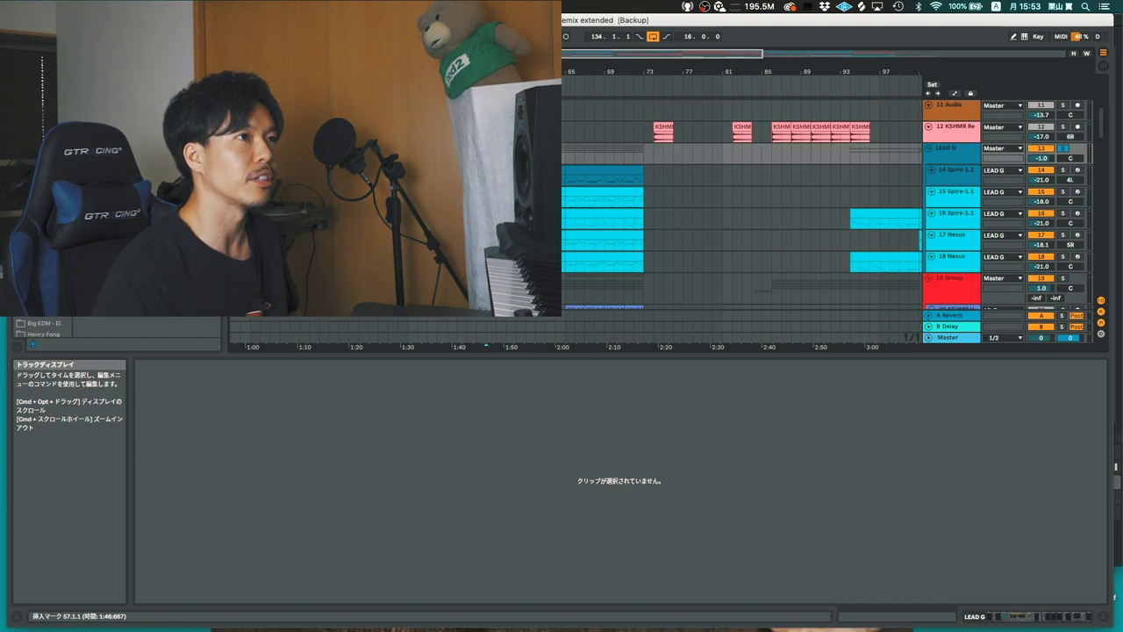
scroll(742, 202, down, 1)
click(967, 150)
click(1062, 143)
scroll(815, 142, down, 1)
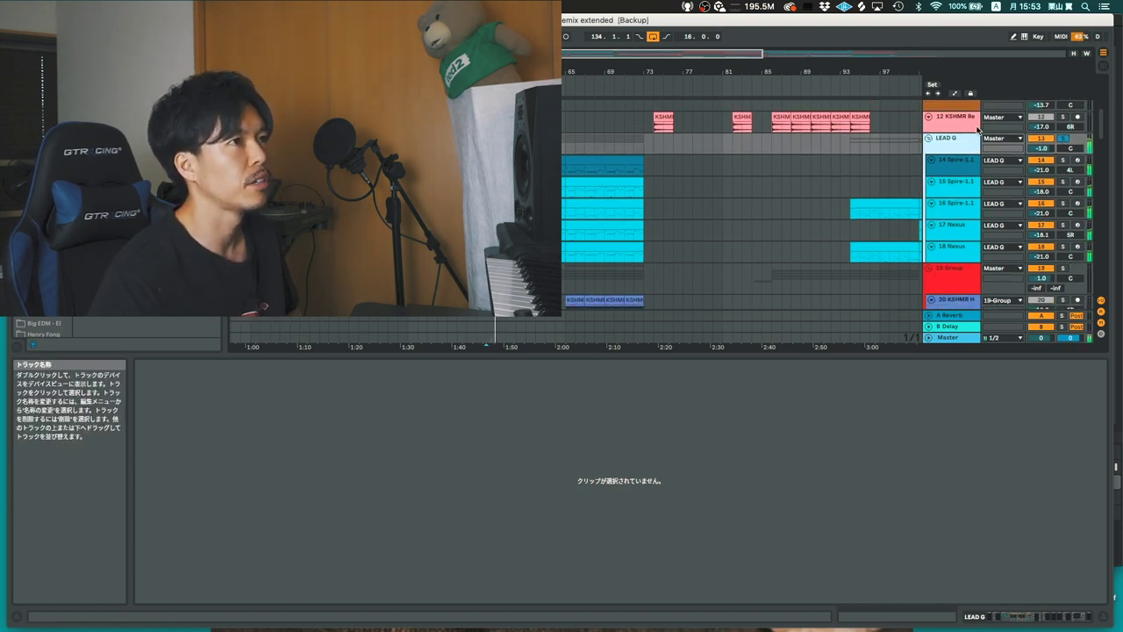
scroll(967, 141, down, 1)
scroll(967, 142, down, 1)
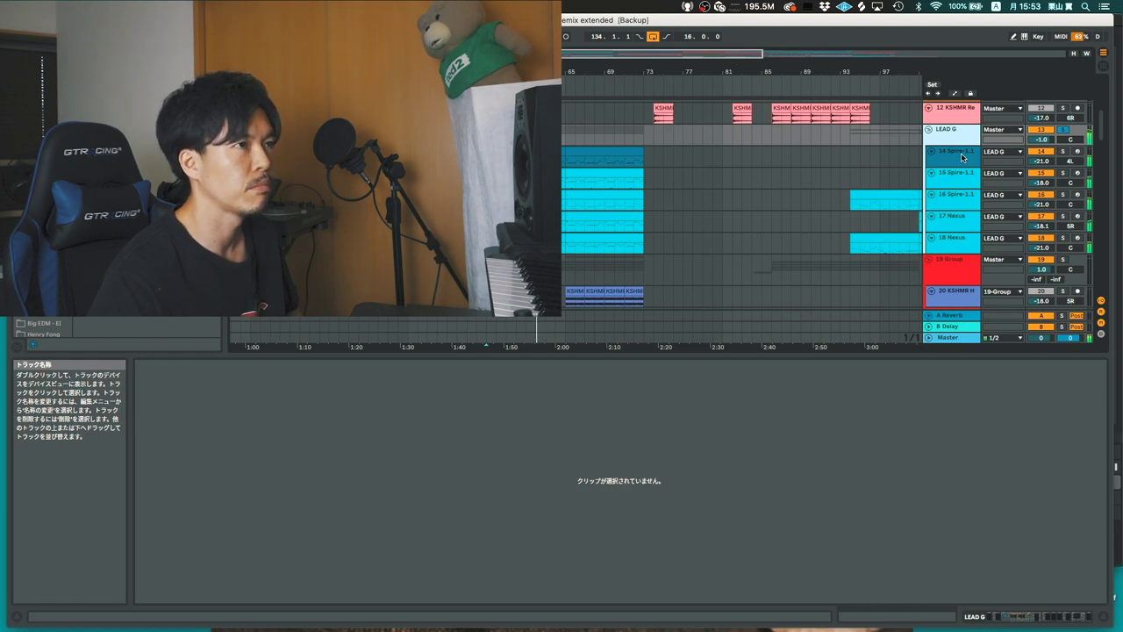
Audition the 14 Spire-1.1 and 15 Spire-1.1 lead tracks one after the other in solo, leaving solo off
click(961, 156)
click(1061, 130)
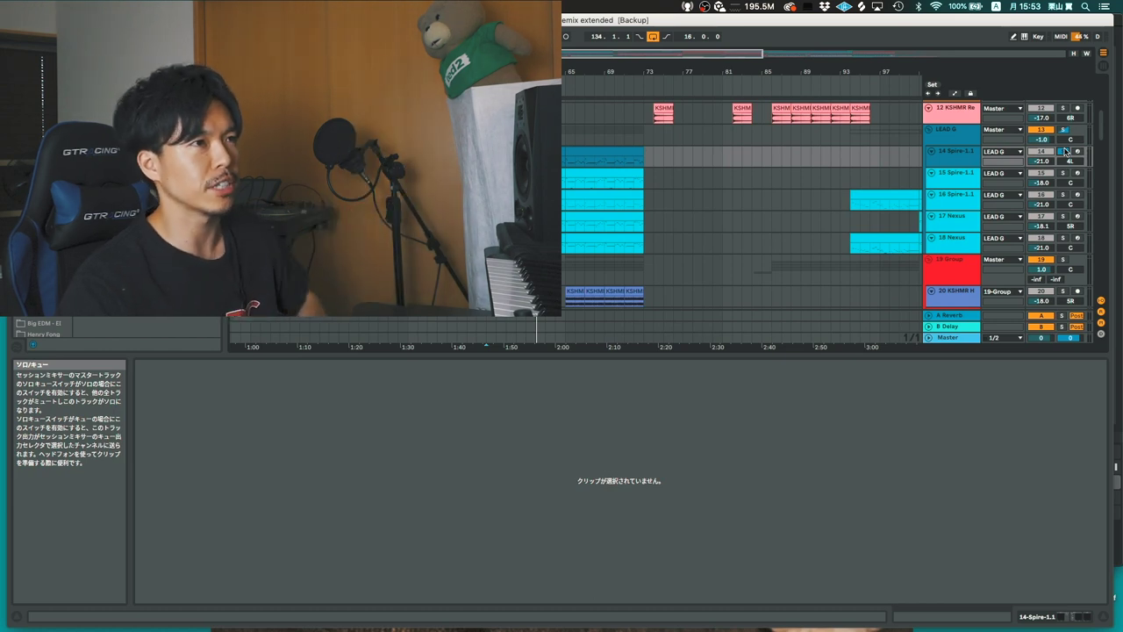
key(space)
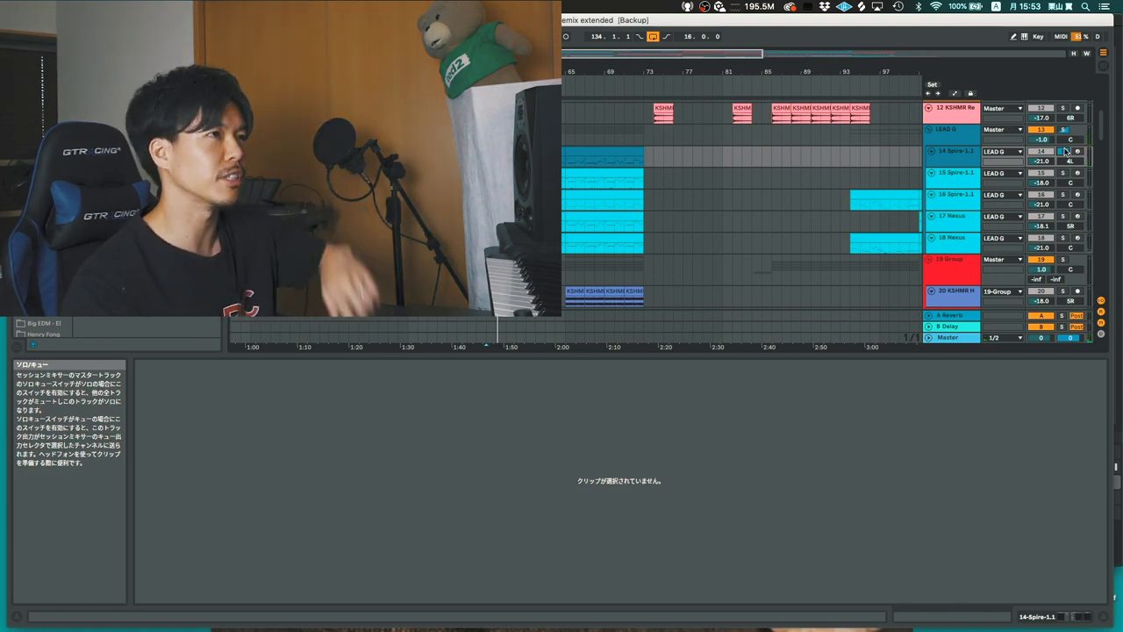
click(1062, 153)
click(1063, 173)
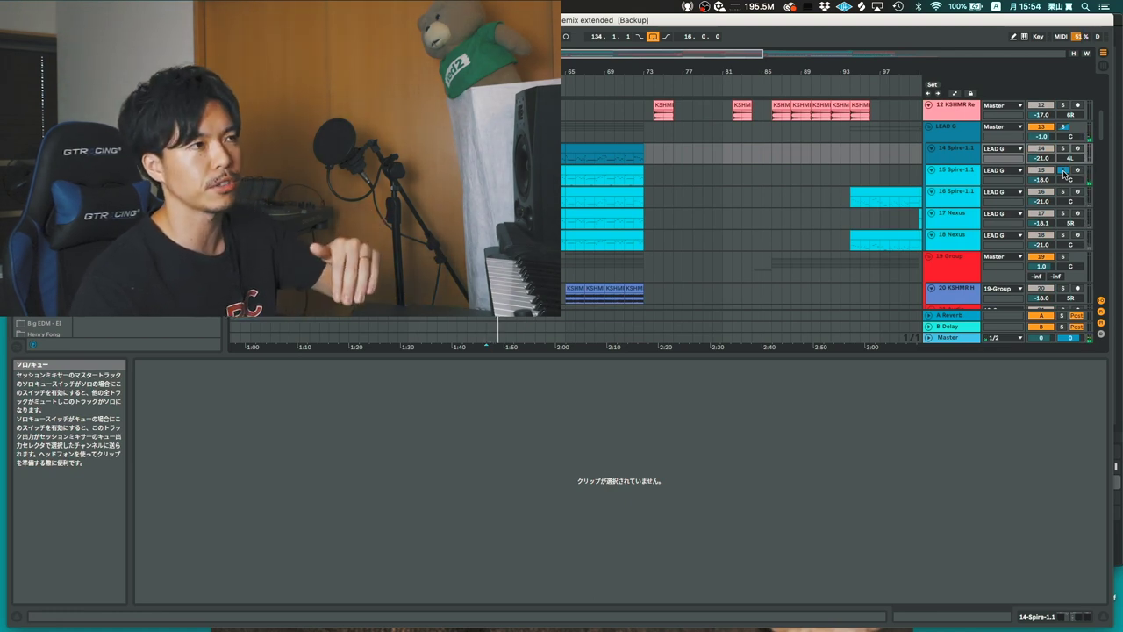
click(1064, 173)
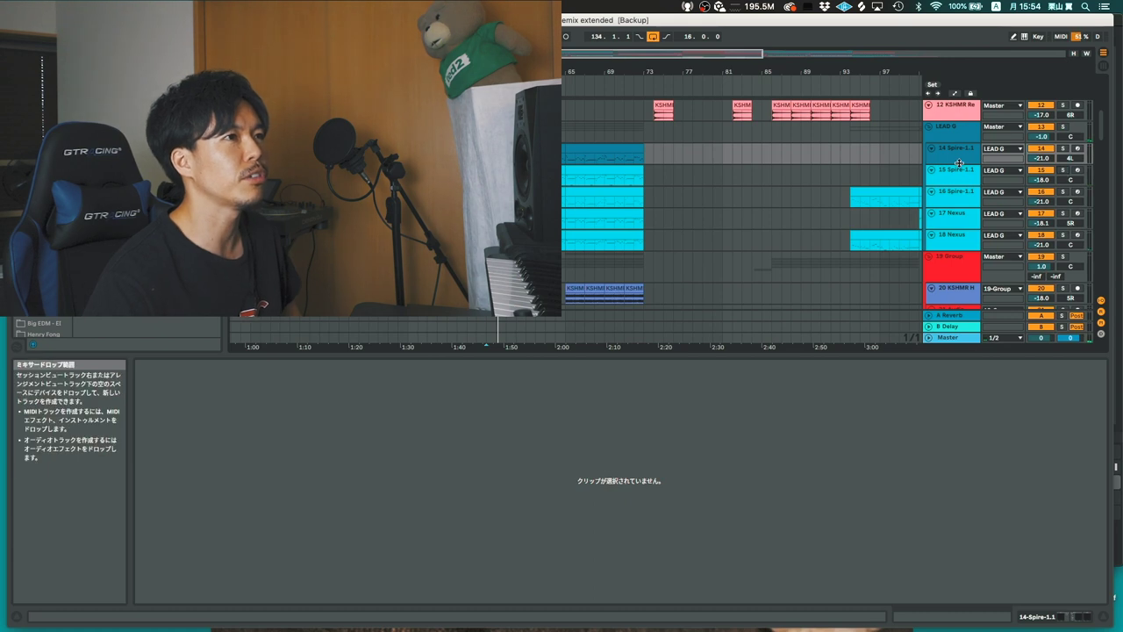
Select the 16 Spire-1.1 track and audition the 17 Nexus track in solo
click(959, 195)
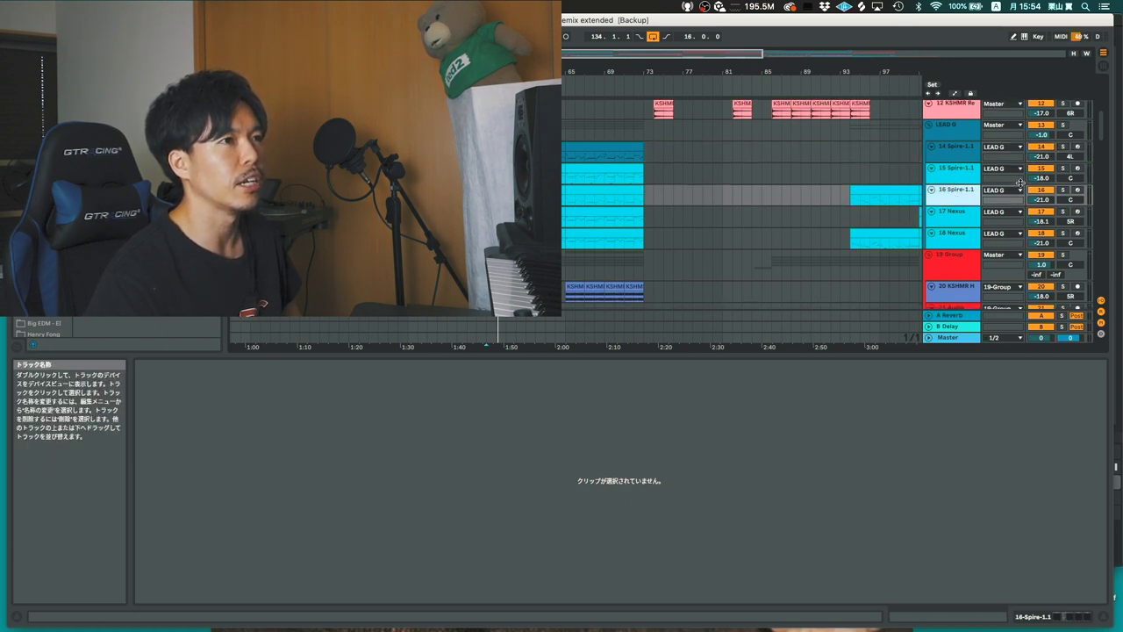
click(1063, 147)
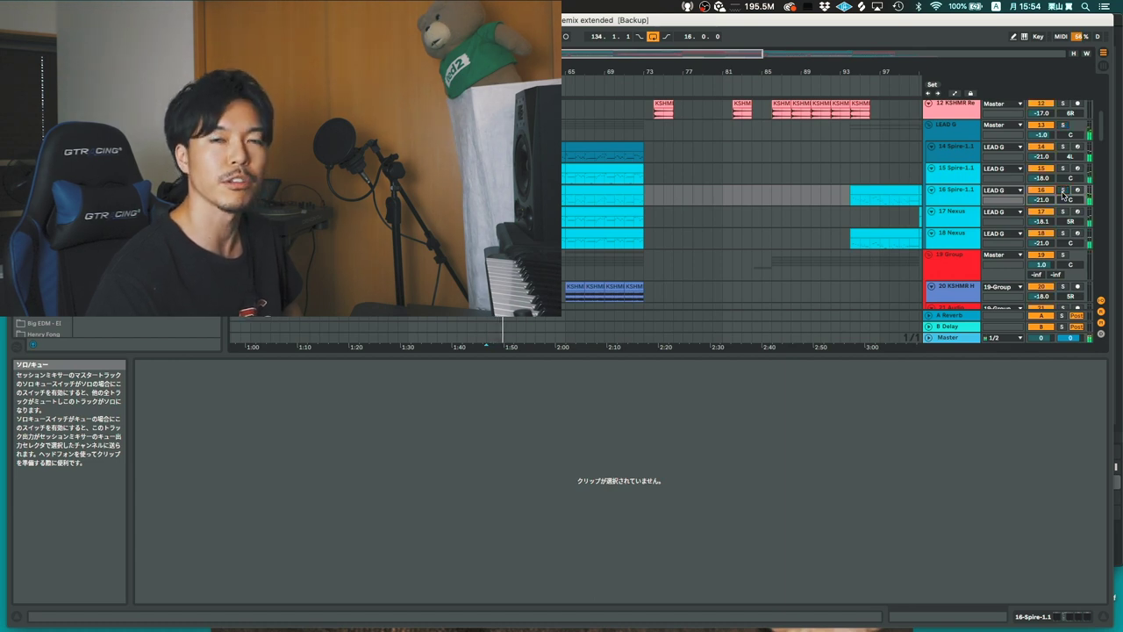
scroll(1062, 195, down, 1)
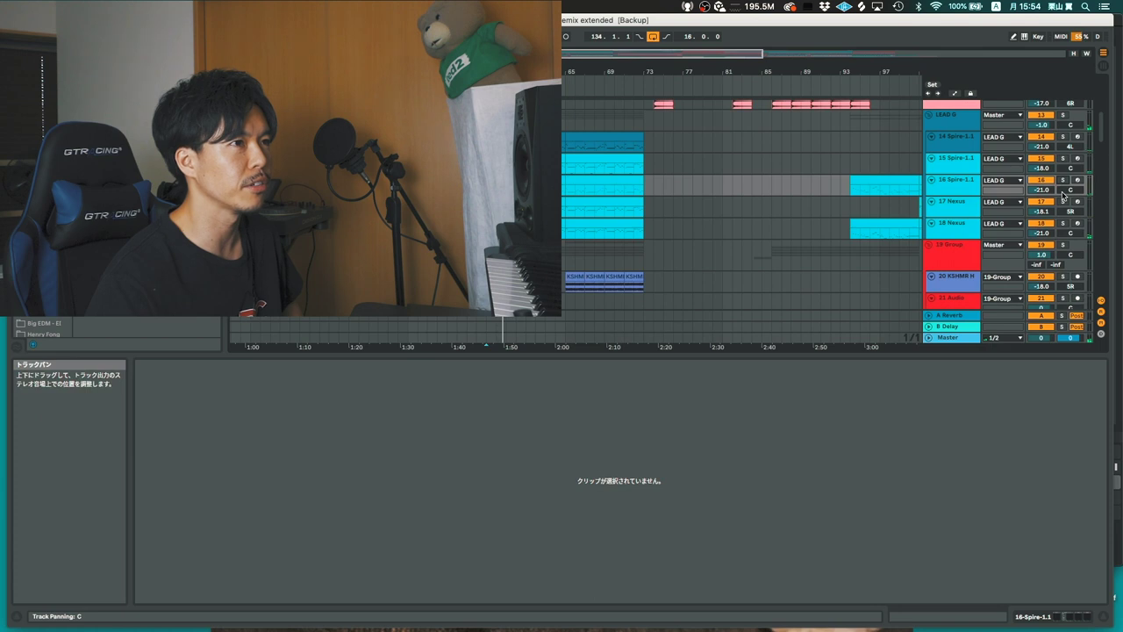
click(1062, 202)
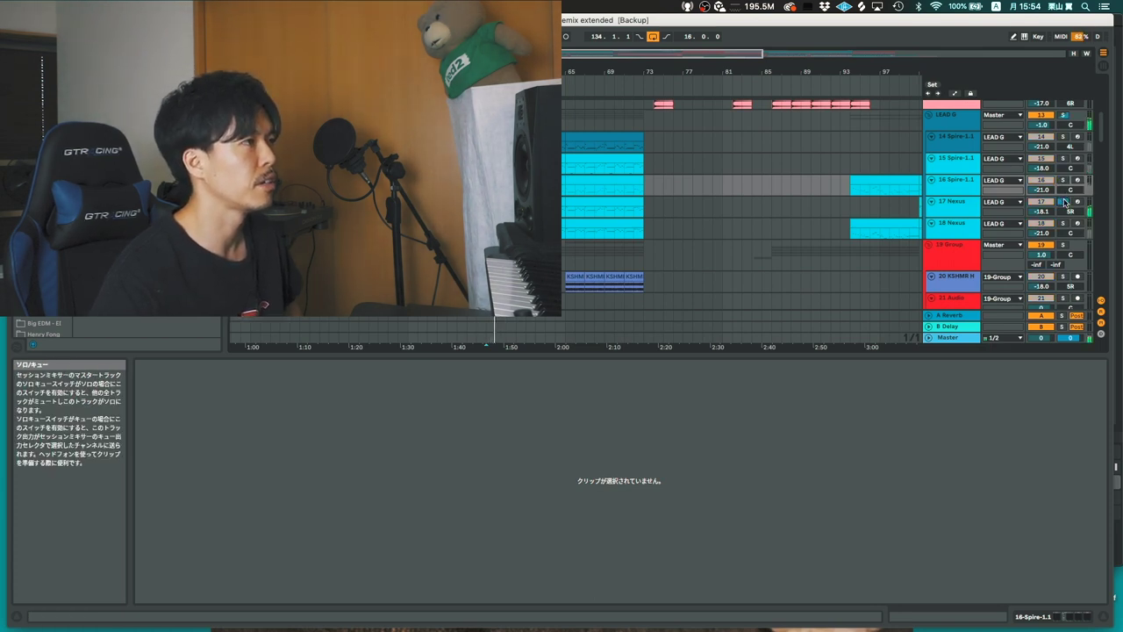
click(1064, 202)
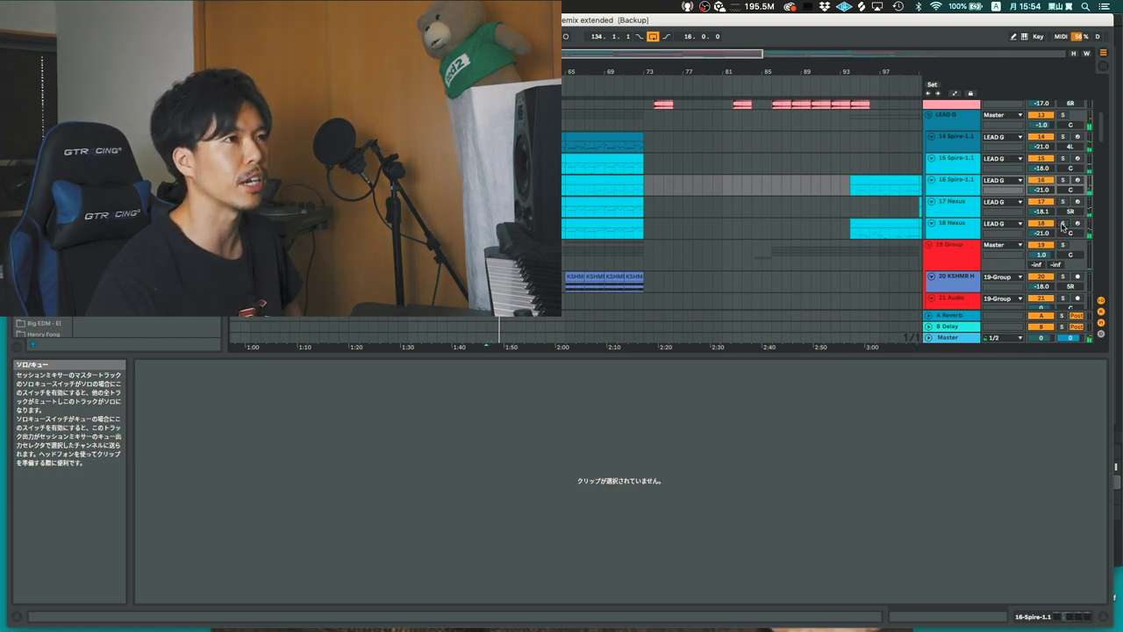
Play the whole LEAD G group in solo once more and turn its solo off
scroll(1066, 202, up, 3)
click(1064, 172)
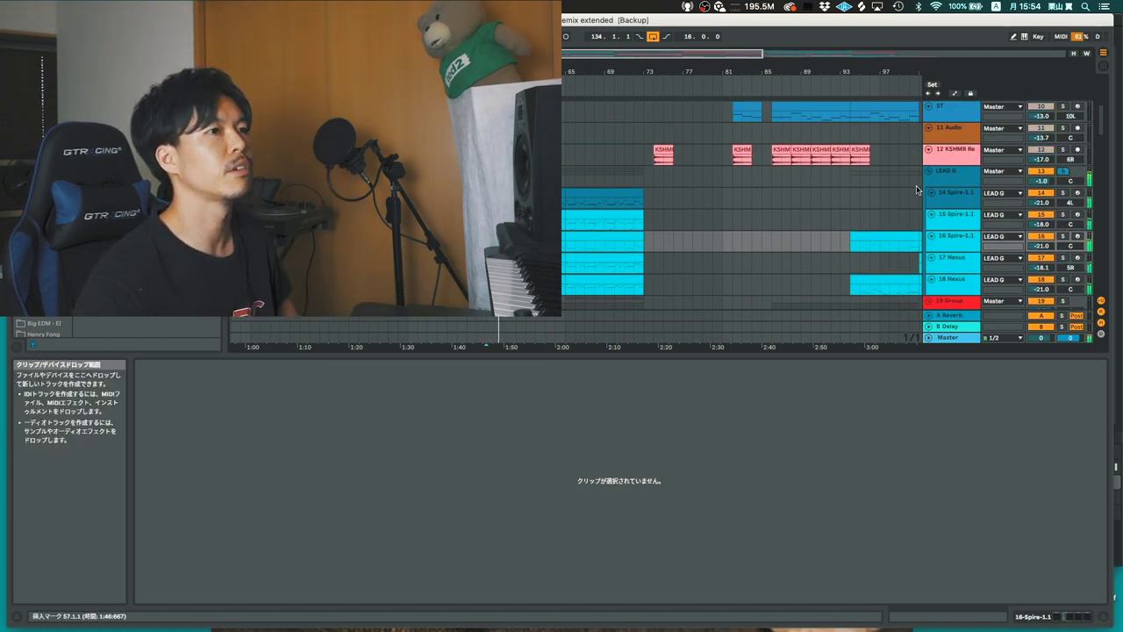
scroll(916, 186, down, 2)
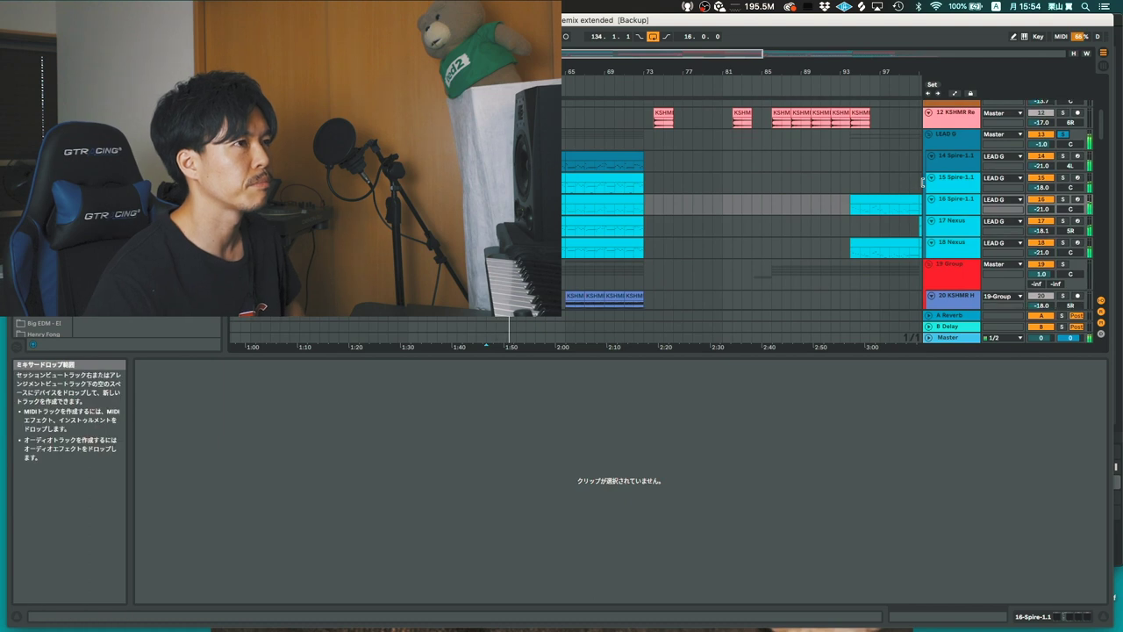
scroll(917, 188, up, 1)
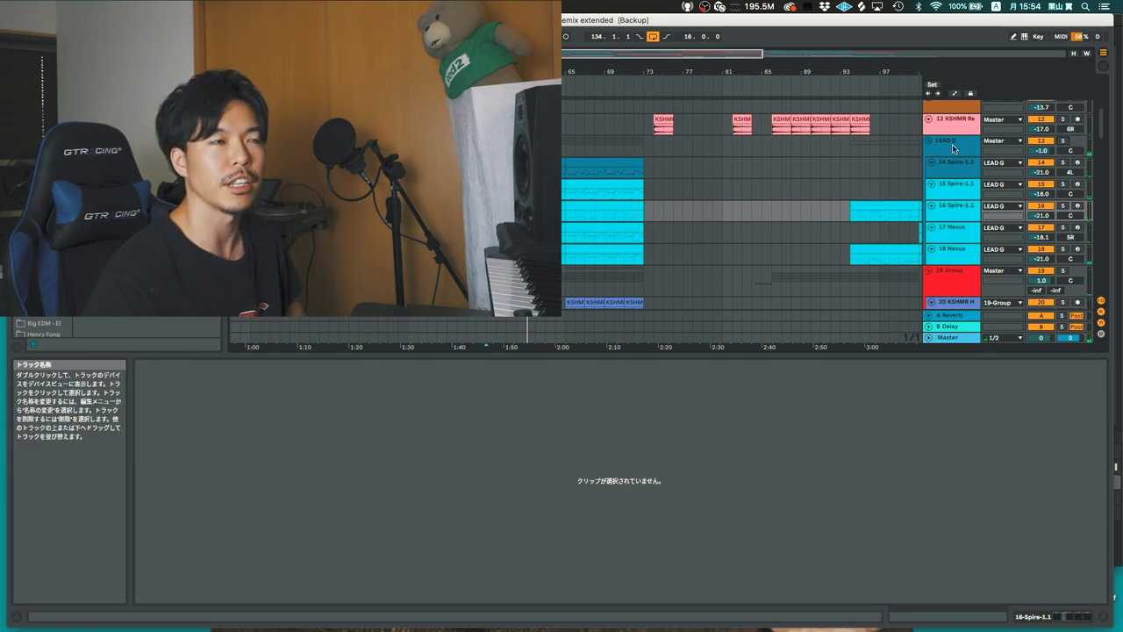
Select the 14 Spire-1.1 lead track and switch on its solo
click(955, 166)
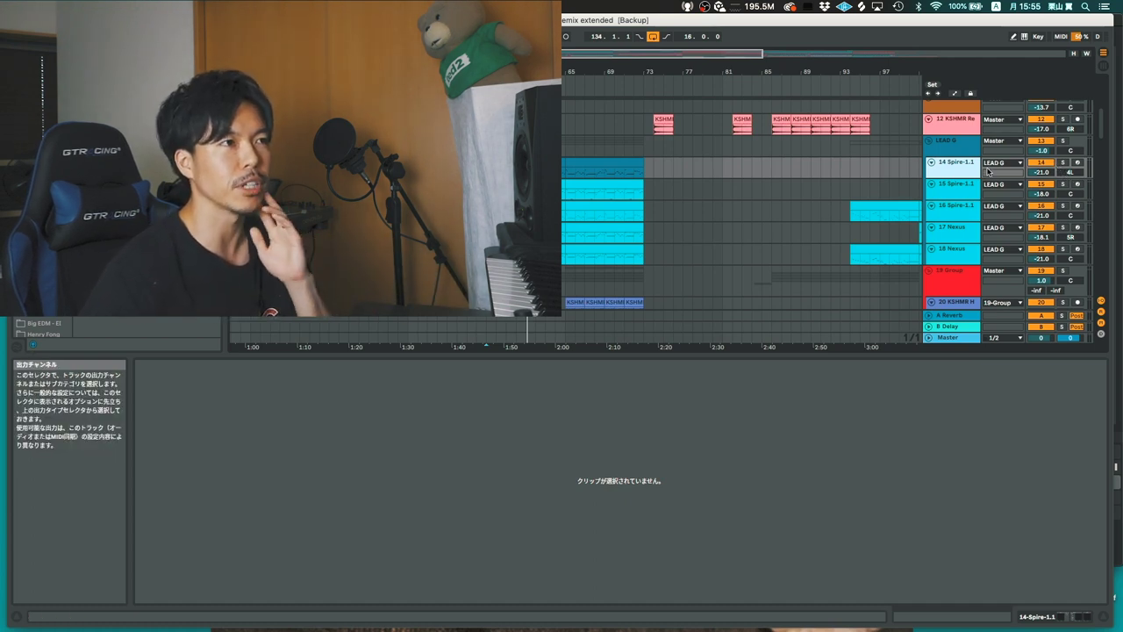
scroll(954, 165, down, 1)
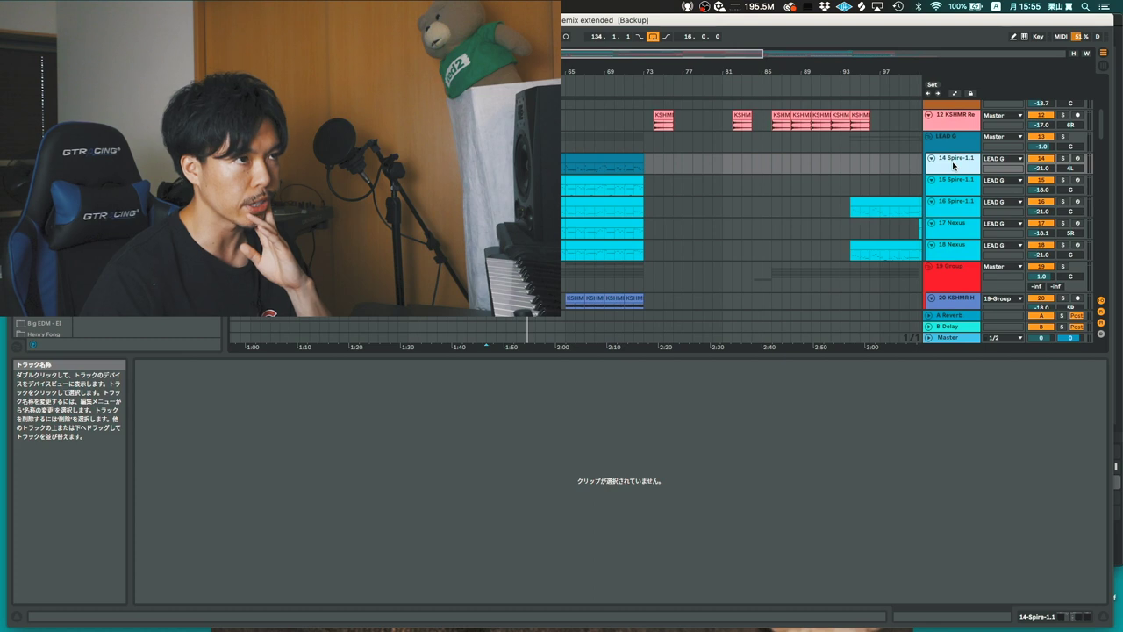
click(1064, 159)
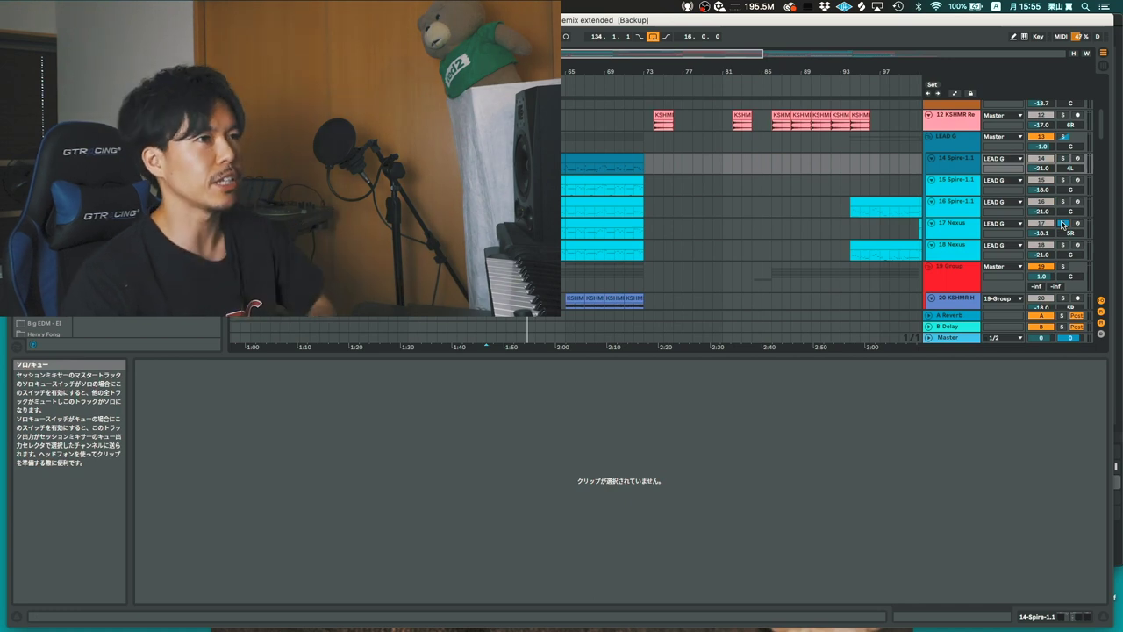
Turn off the 17 Nexus solo and view the LEAD G group's effects chain from the LEAD Reverb rack through to the final Valhalla device
click(1062, 224)
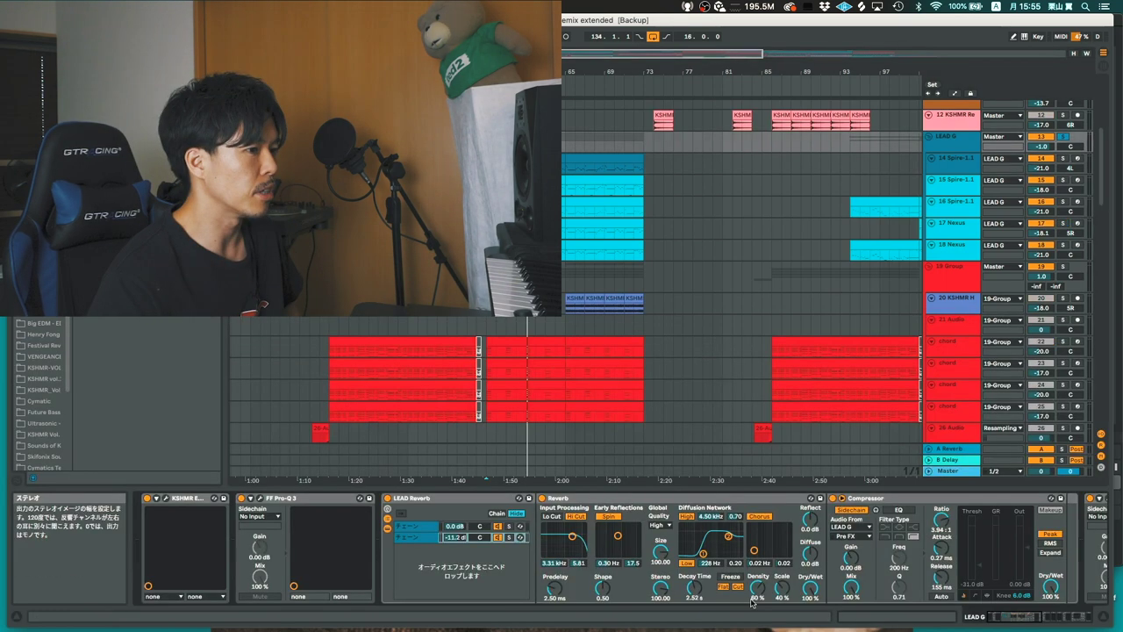
drag(997, 622, 1046, 621)
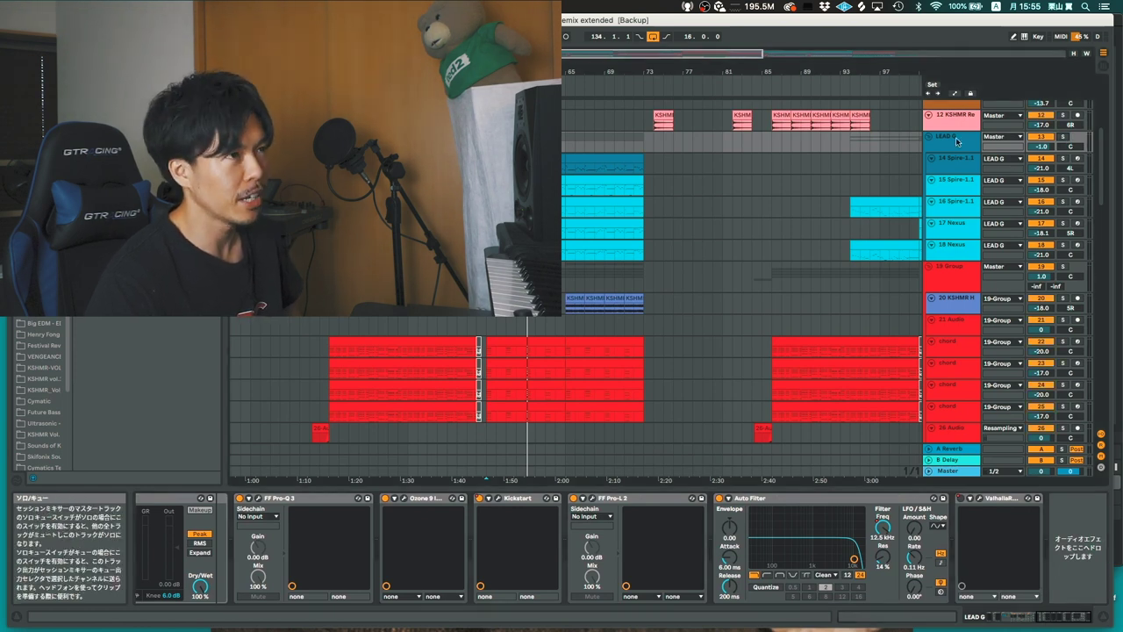
Open the 19 Group's effects chain and play the group in solo from bar 54, examining its Compressor, Delay and Auto Filter
scroll(844, 184, down, 4)
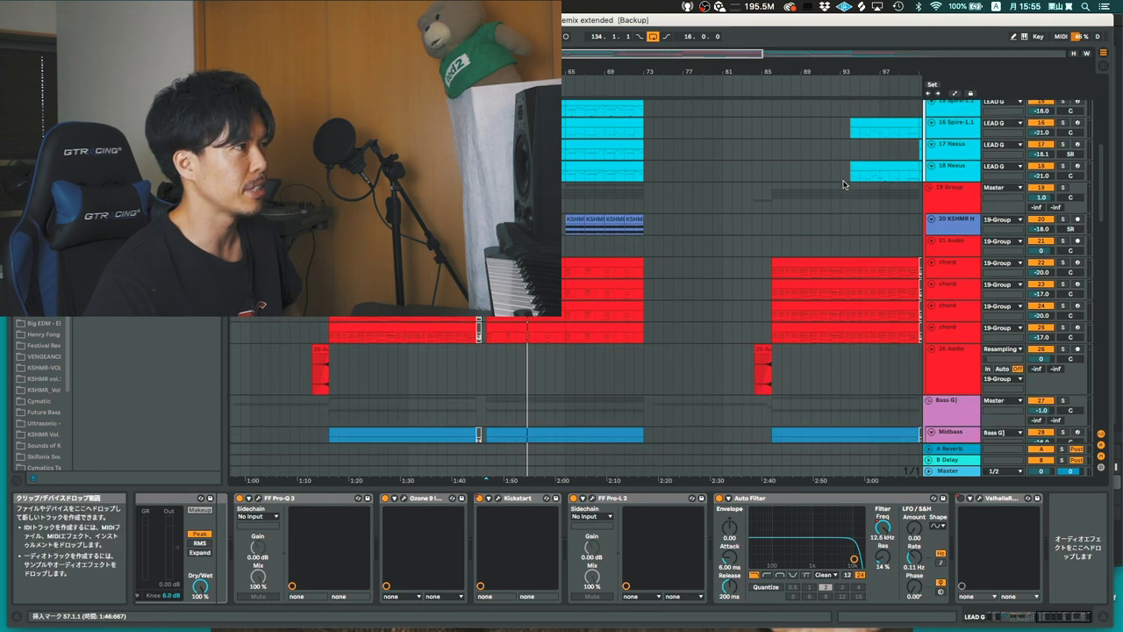
click(907, 191)
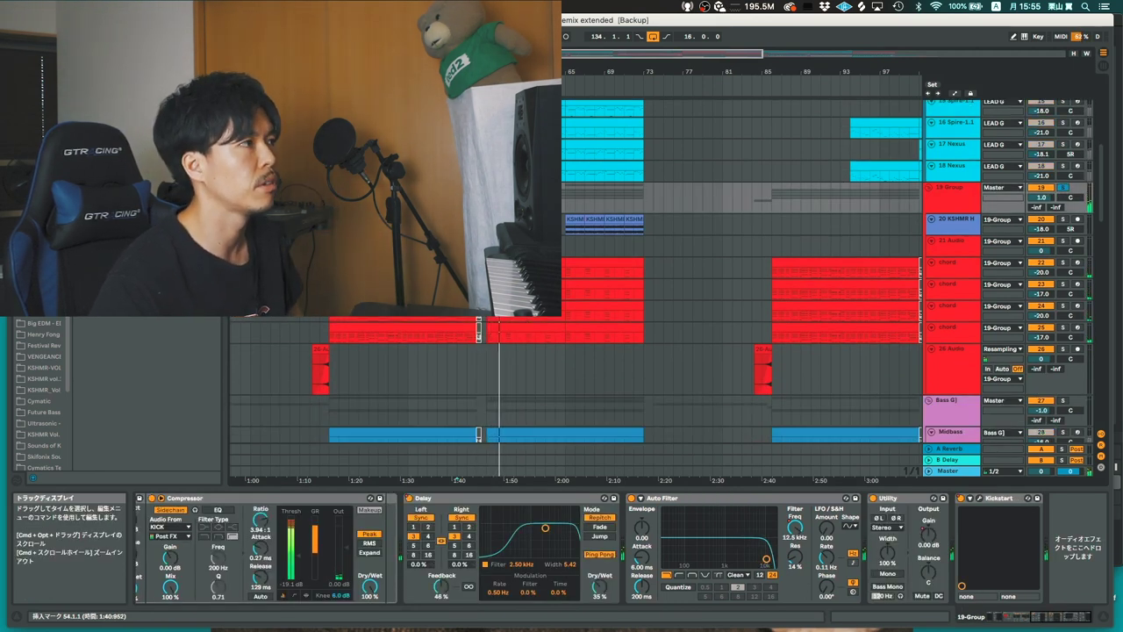
click(964, 200)
click(1063, 188)
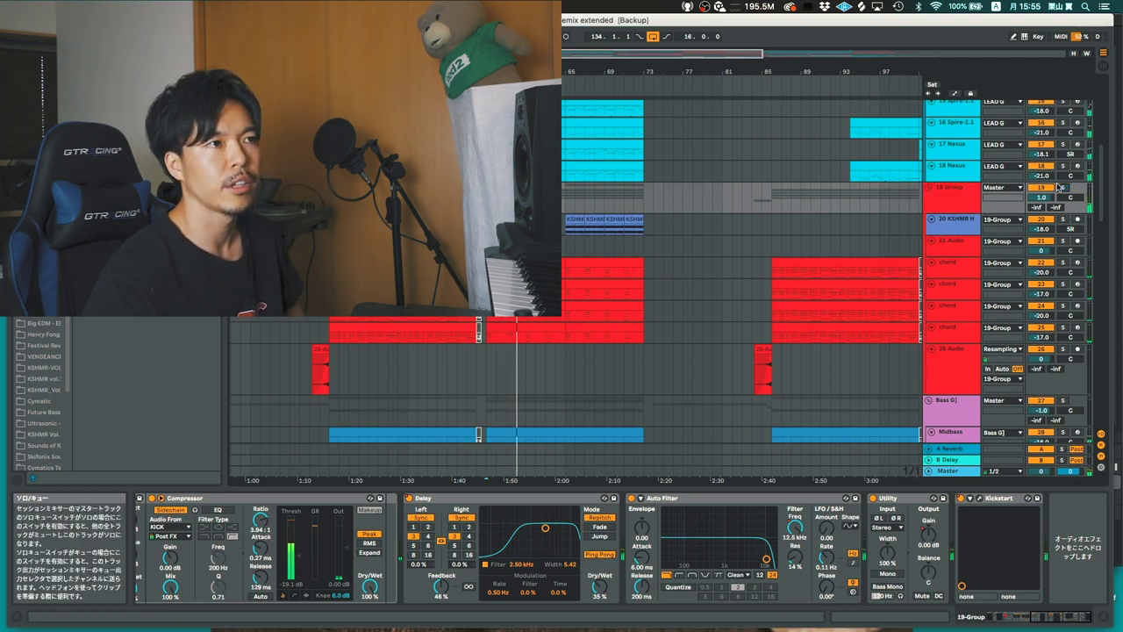
click(965, 211)
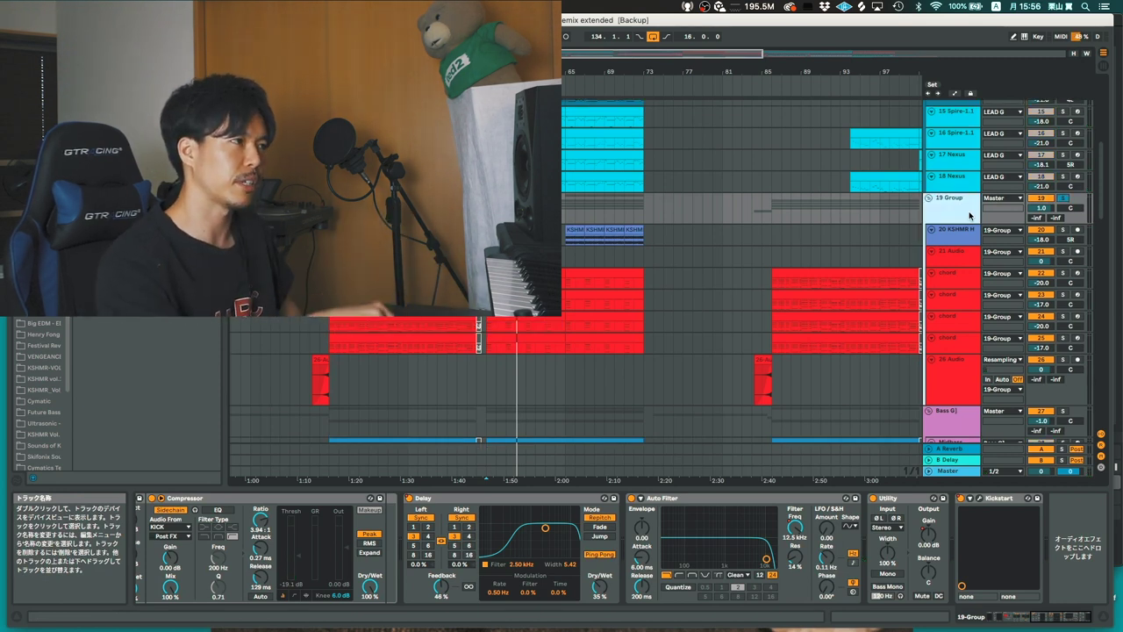
key(space)
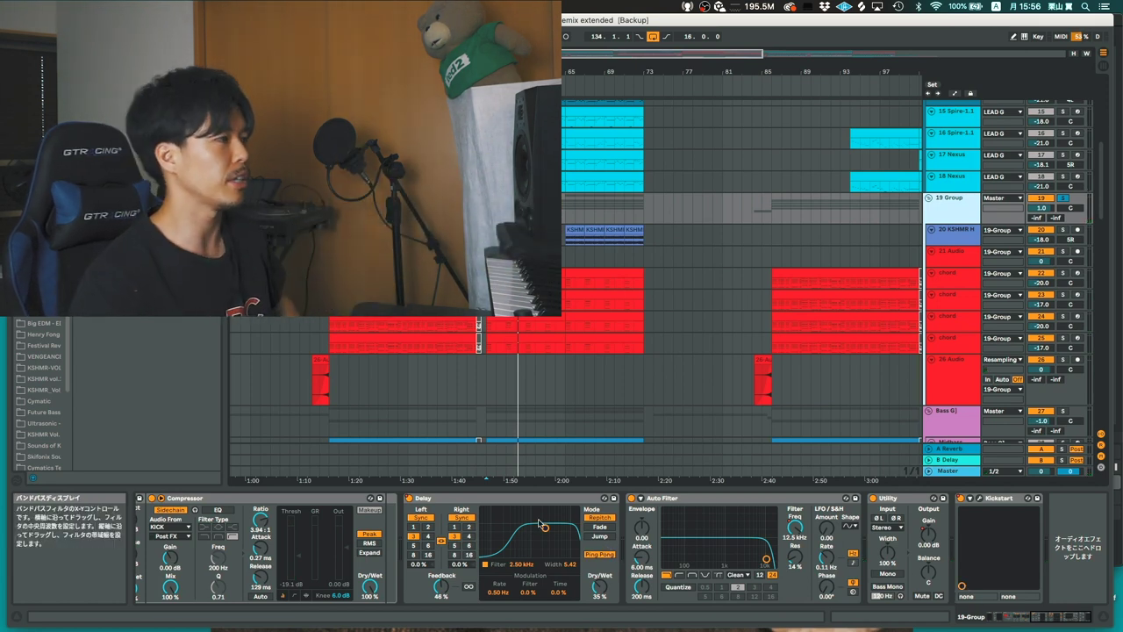
Turn off the 19 Group's solo and play the Bass G group in solo from bar 57
click(487, 209)
drag(507, 72, 507, 113)
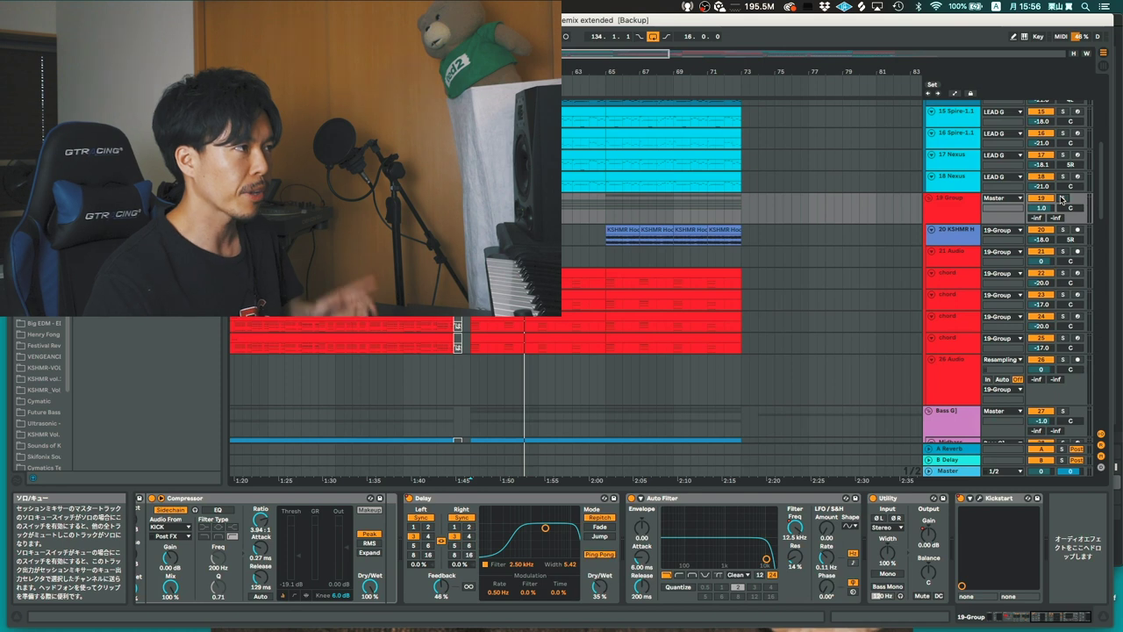
scroll(929, 246, down, 2)
scroll(929, 246, down, 1)
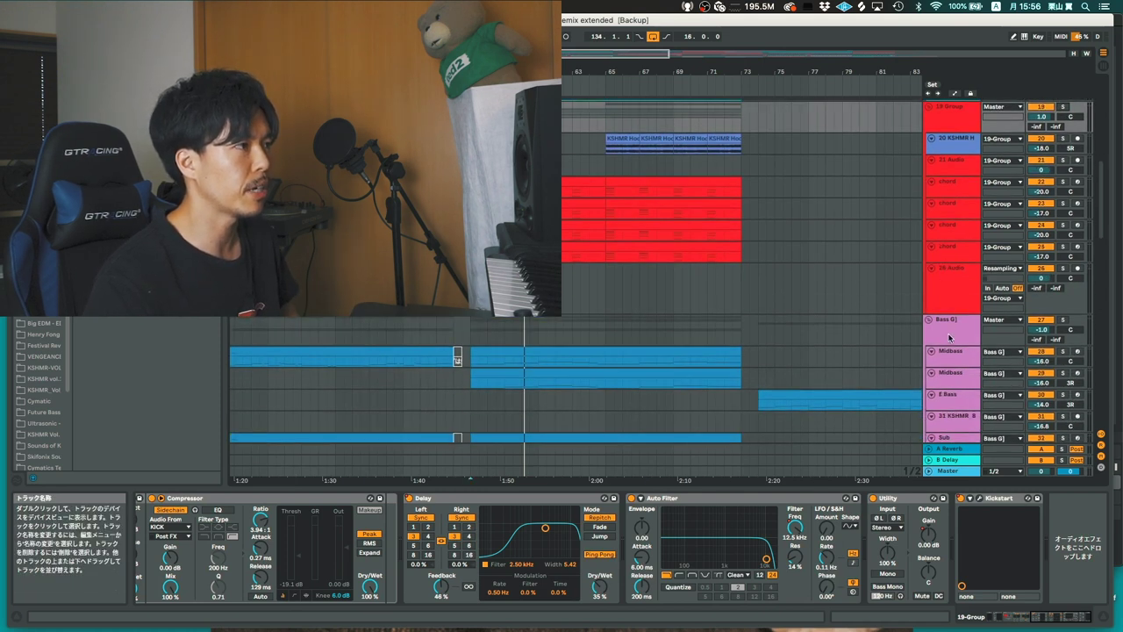
click(1061, 321)
scroll(901, 312, down, 4)
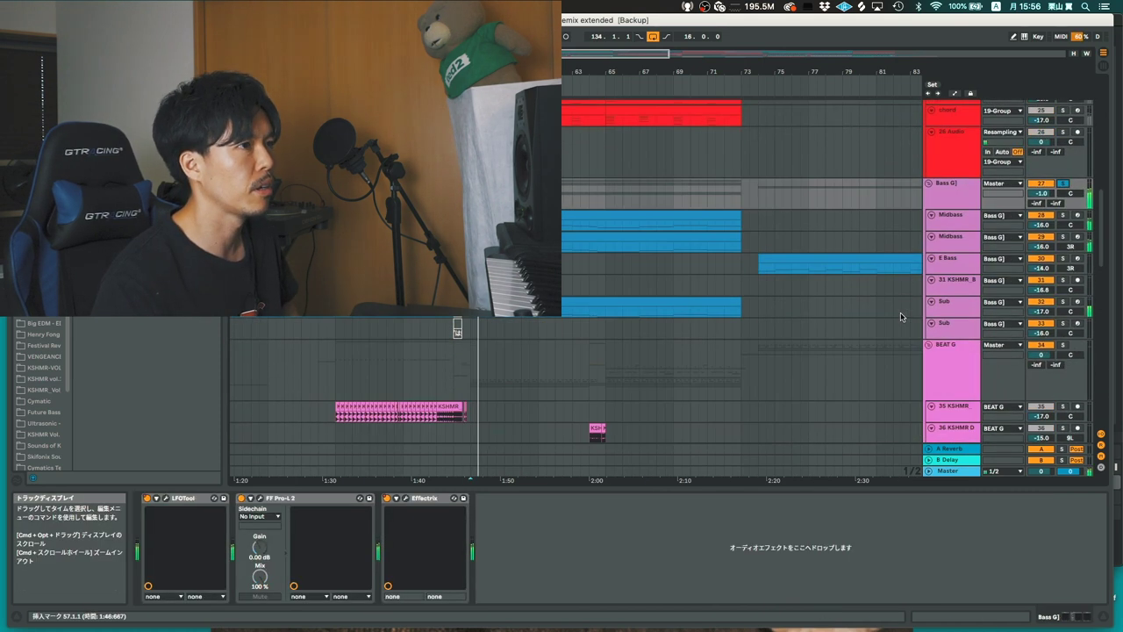
Examine the device chains of both Midbass tracks and the Bass G group while auditioning in solo, and turn the group's solo off
click(952, 219)
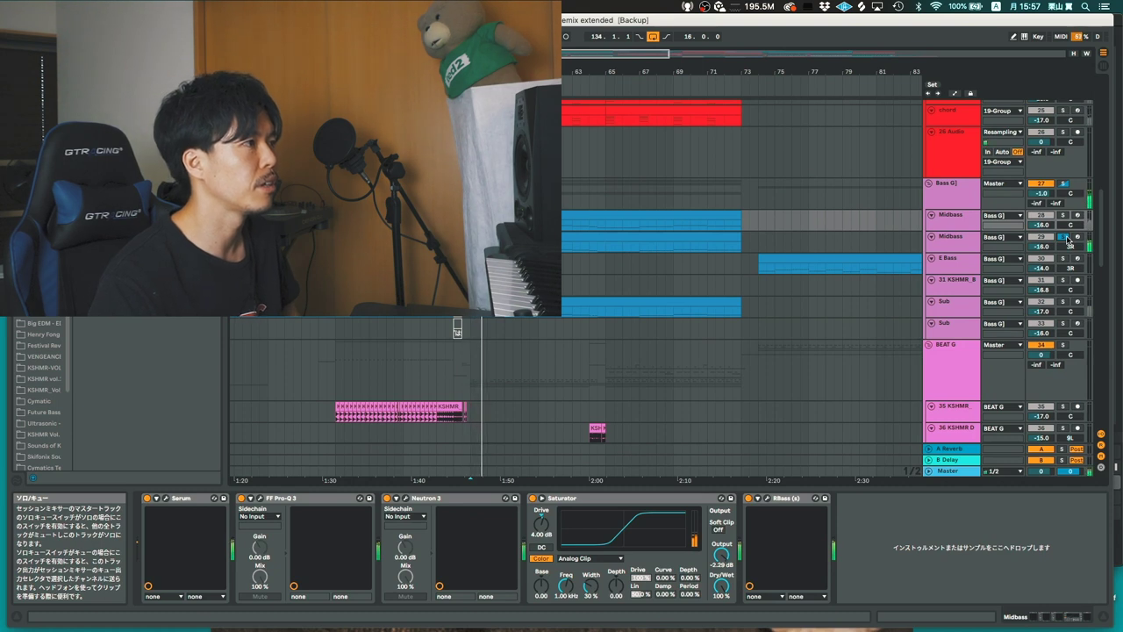
click(955, 240)
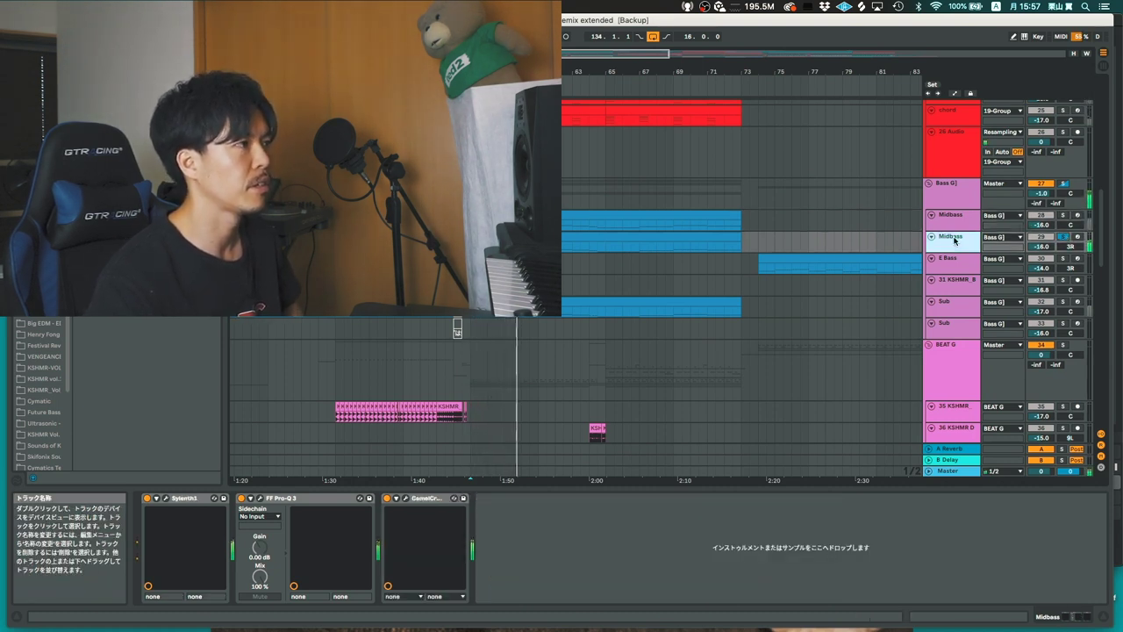
click(963, 196)
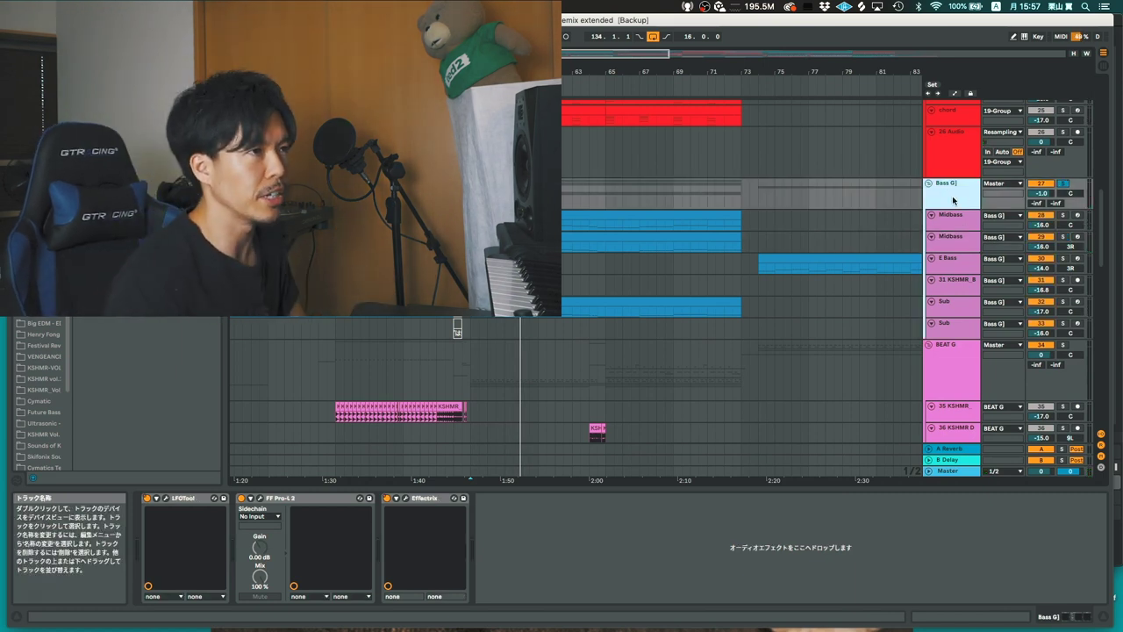
click(952, 219)
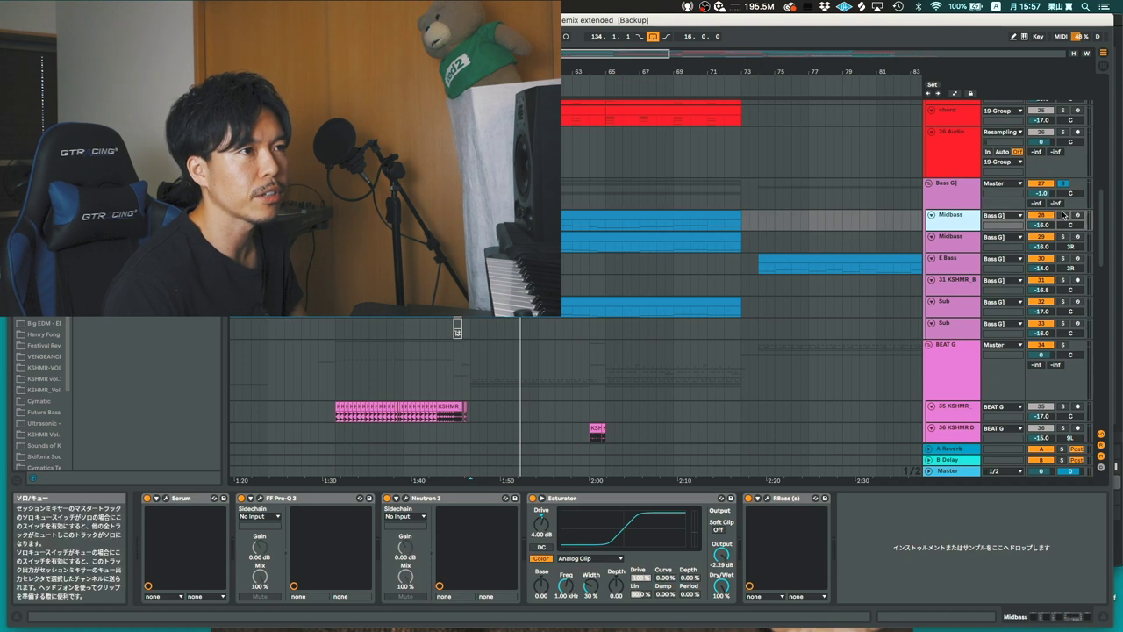
click(911, 226)
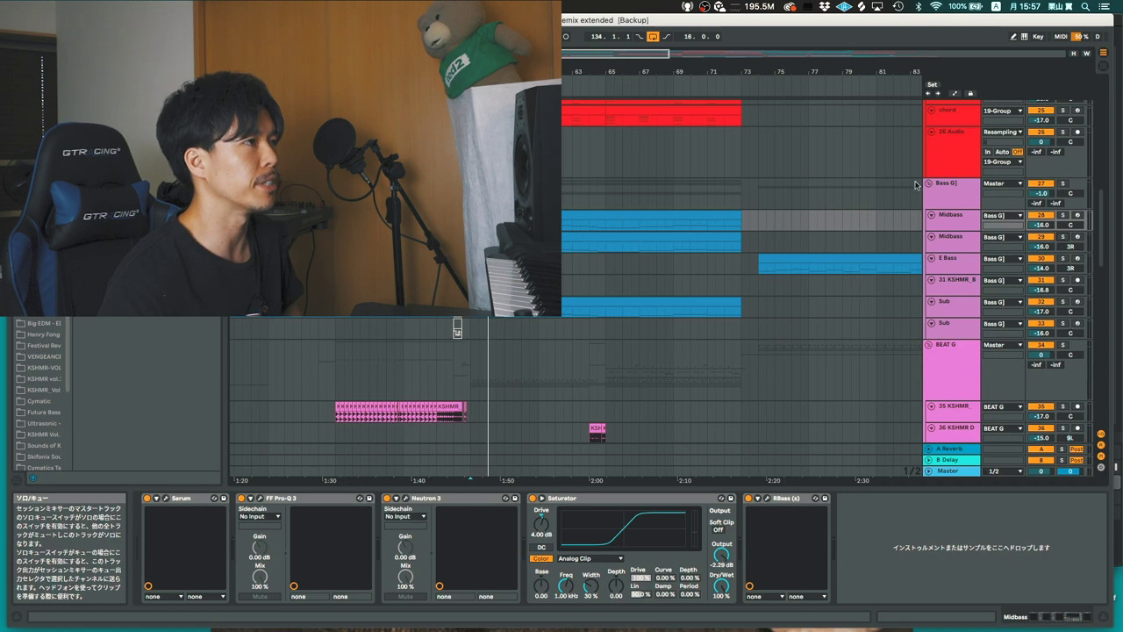
click(944, 185)
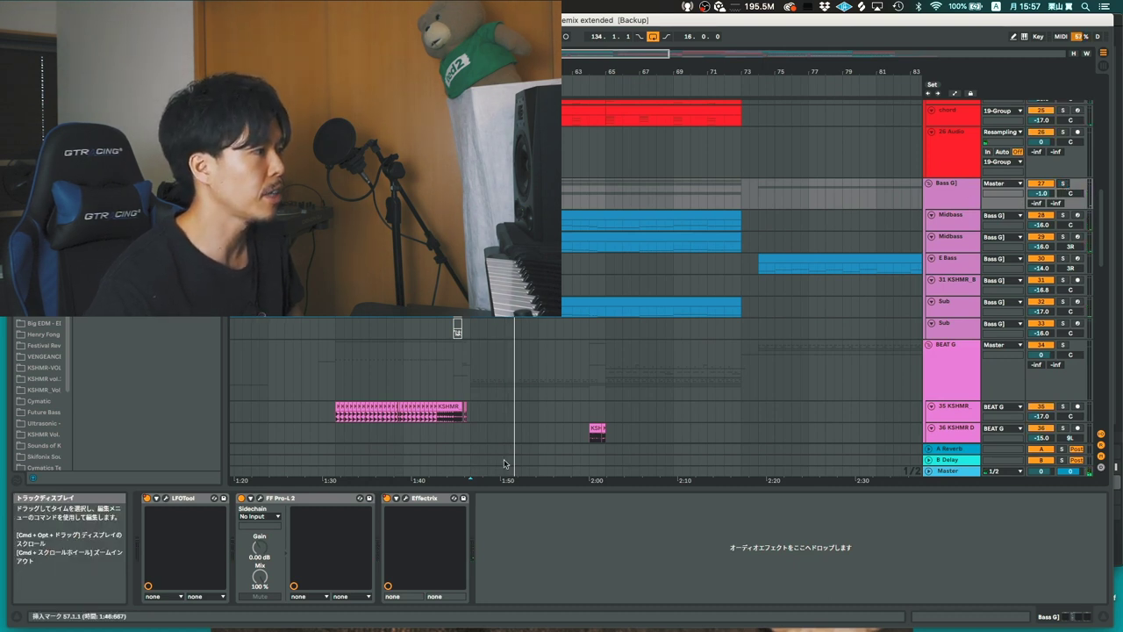
Play the BEAT G group in solo together with KICK from bar 57, reviewing its percussion tracks and the effects tracks below
scroll(702, 290, down, 5)
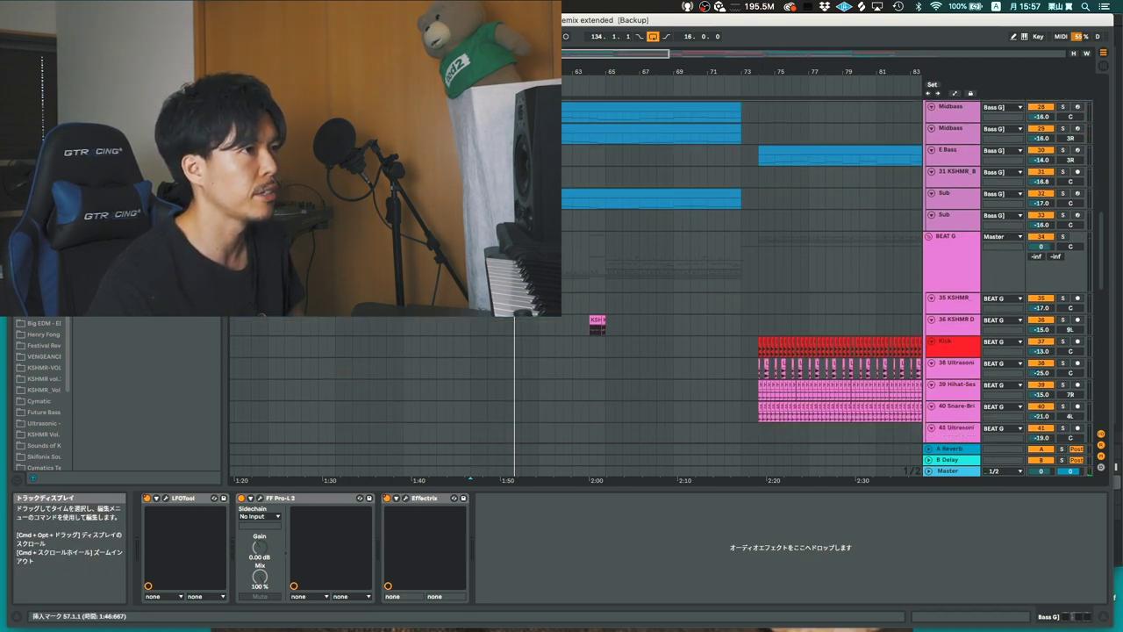
click(935, 234)
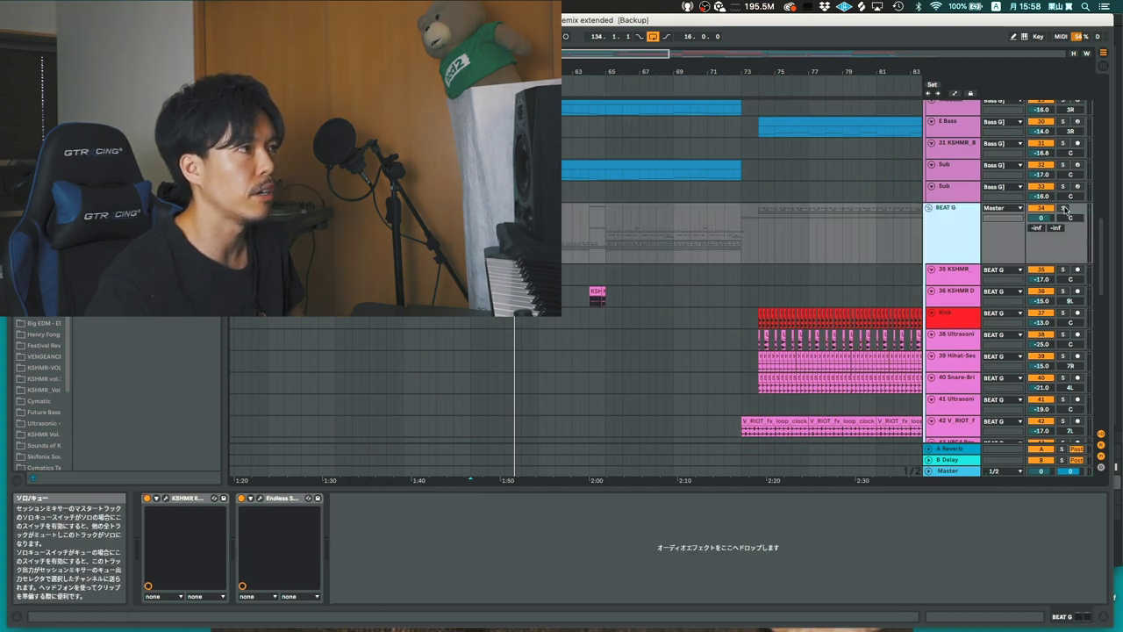
scroll(955, 229, down, 8)
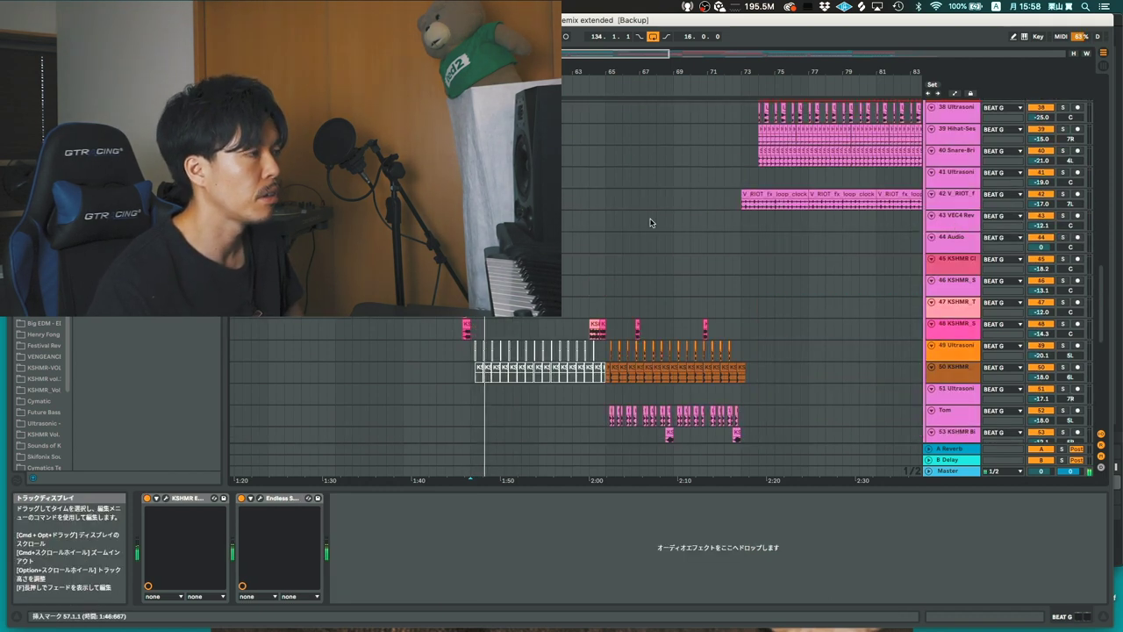
scroll(651, 222, down, 4)
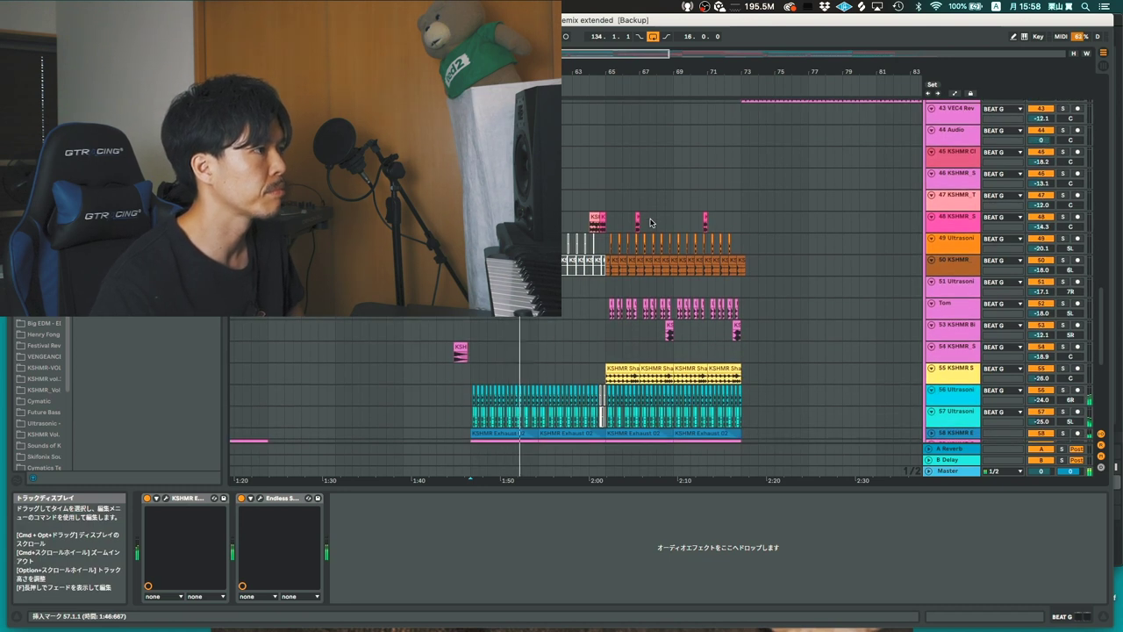
scroll(650, 222, down, 2)
scroll(650, 222, down, 9)
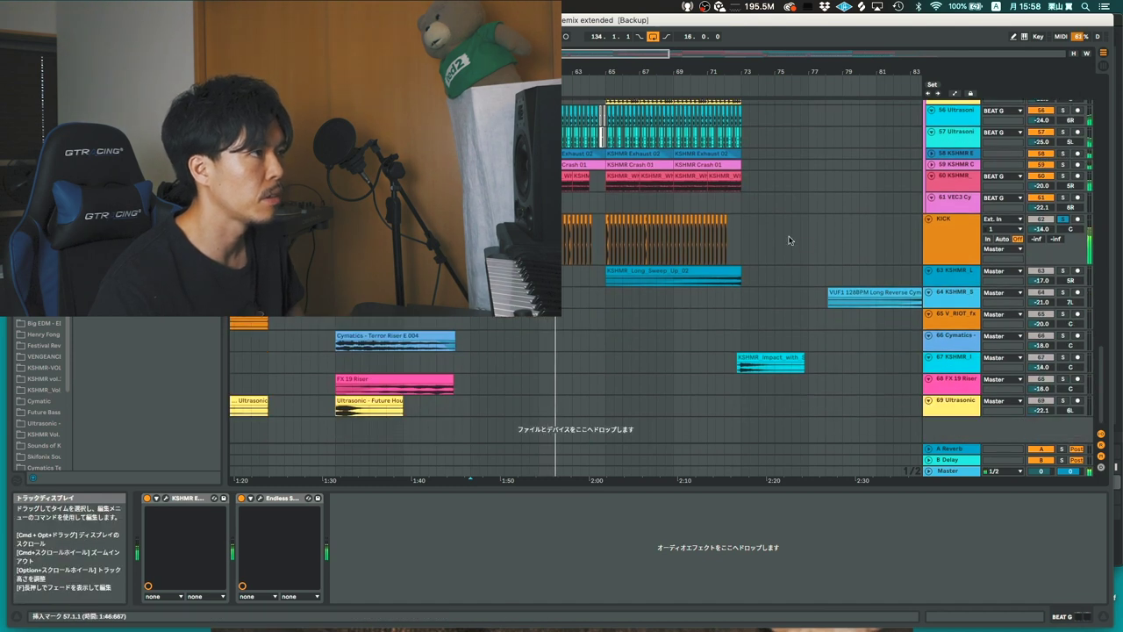
Review the percussion and KICK clips through the section after bar 65 during playback, and set the start point to bar 65
mouse_move(592, 72)
mouse_down()
mouse_move(593, 114)
mouse_move(592, 71)
mouse_up()
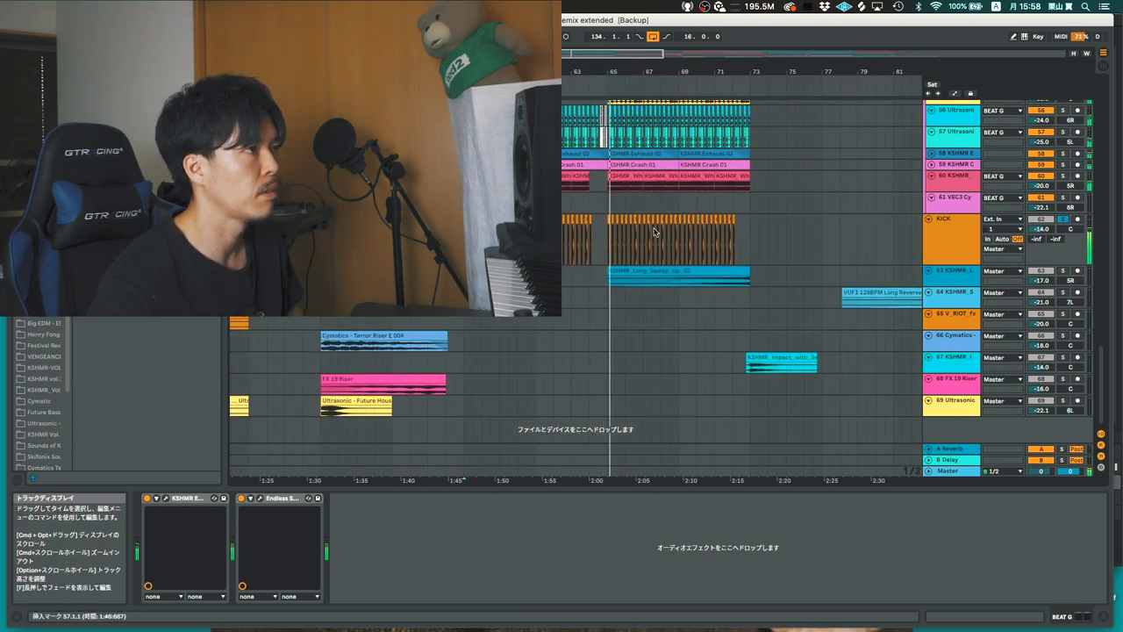
scroll(654, 232, up, 1)
scroll(654, 232, up, 5)
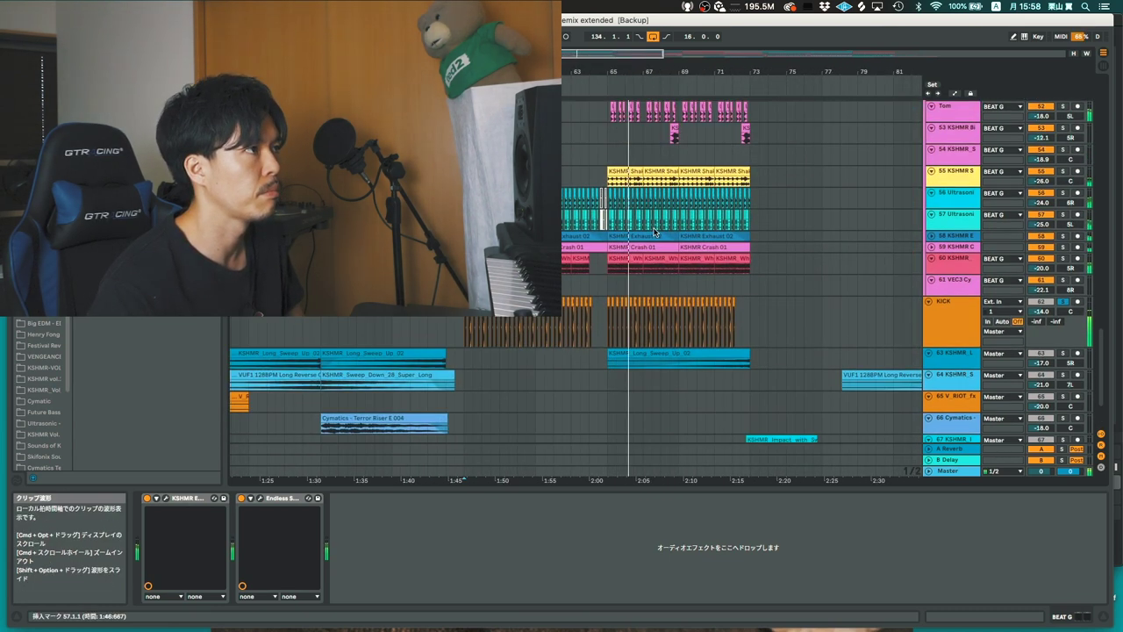
click(603, 211)
scroll(604, 211, up, 6)
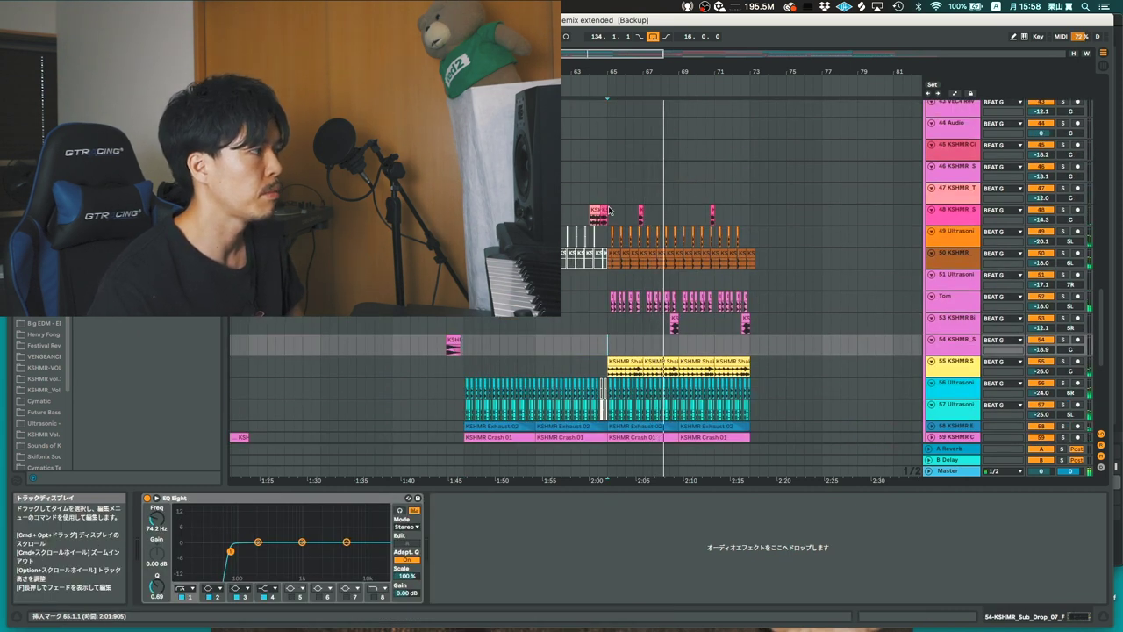
scroll(613, 212, down, 6)
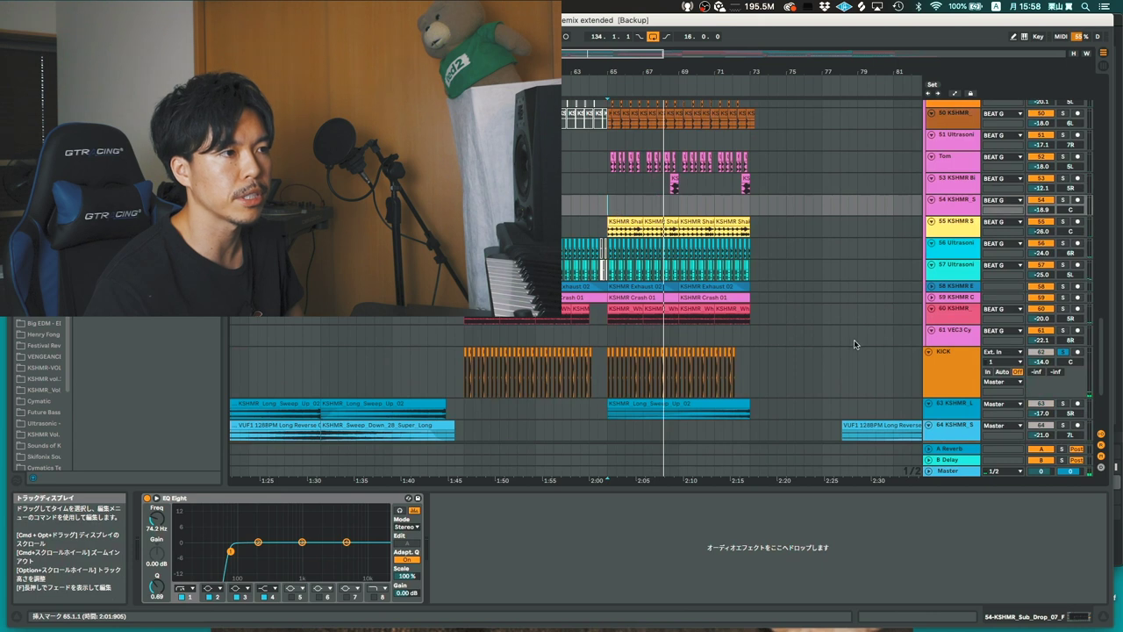
Select the KICK track and inspect the low-cut curve in its FF Pro-Q 3, closing the plug-in window when done
click(849, 367)
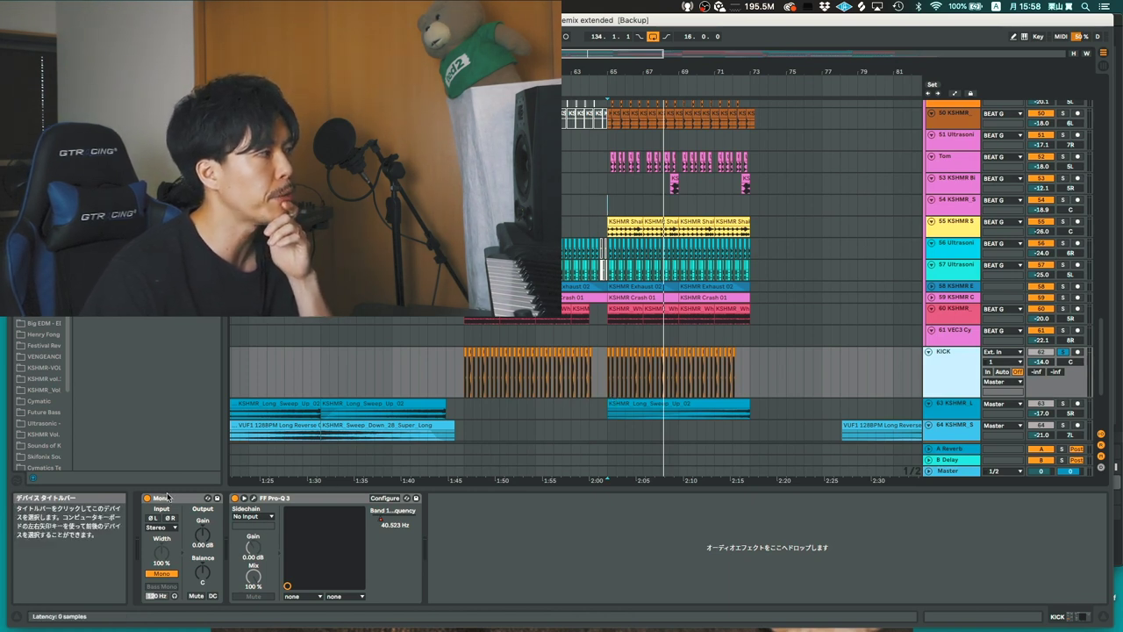
click(253, 498)
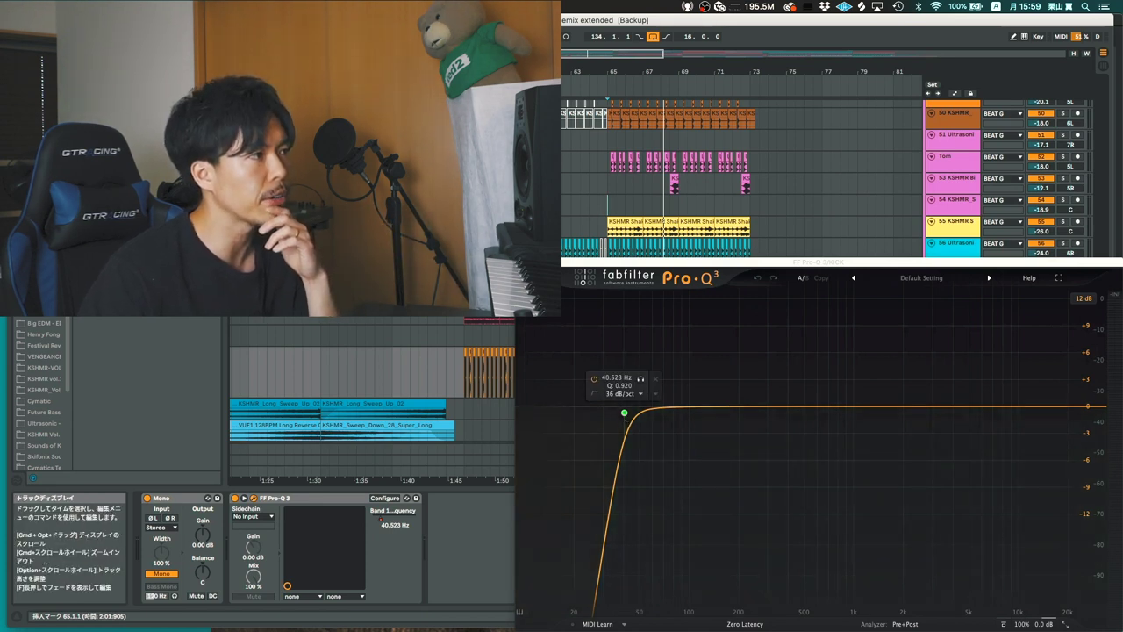
click(522, 262)
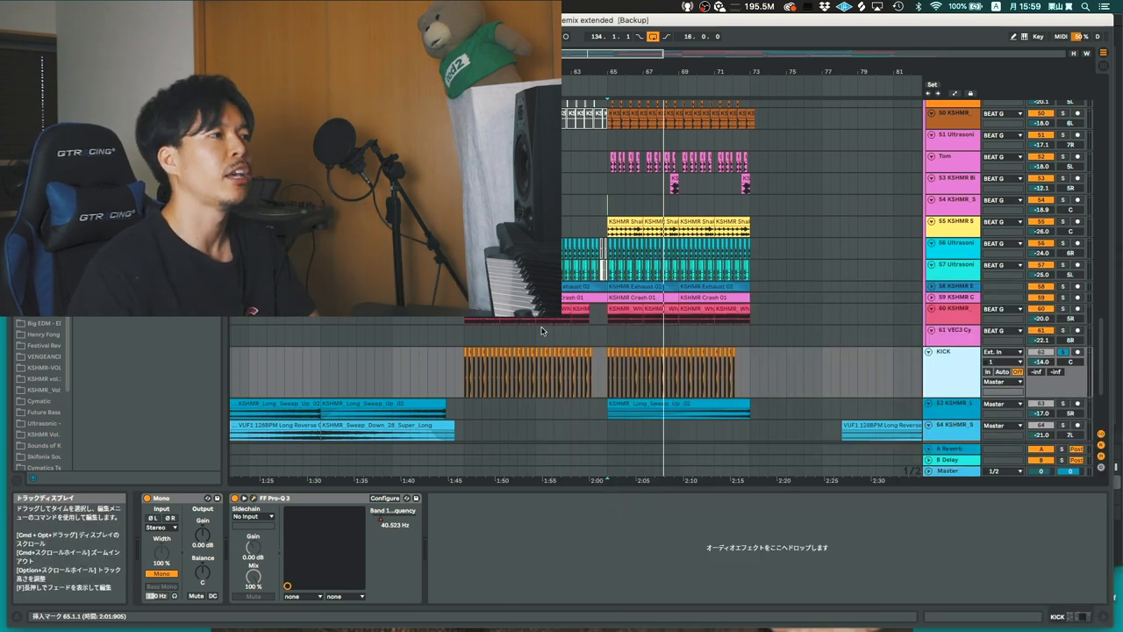
Return to the Bass G group, add its solo to BEAT G and KICK, and play them together from bar 65
scroll(627, 360, up, 1)
scroll(628, 359, down, 3)
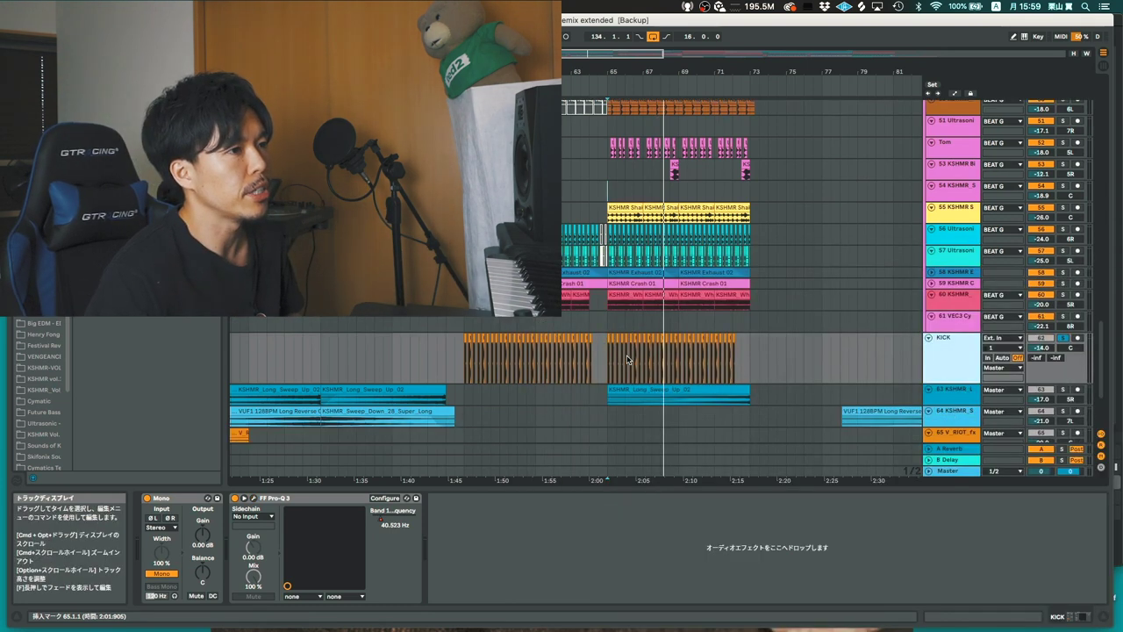
scroll(877, 342, up, 6)
scroll(906, 341, up, 8)
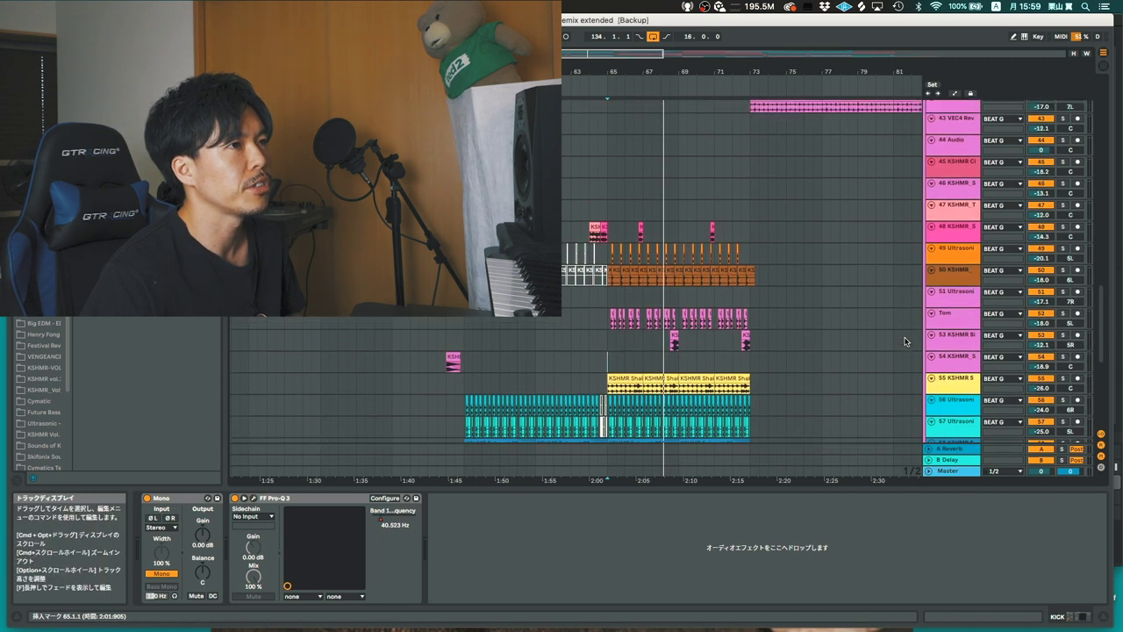
scroll(905, 341, up, 10)
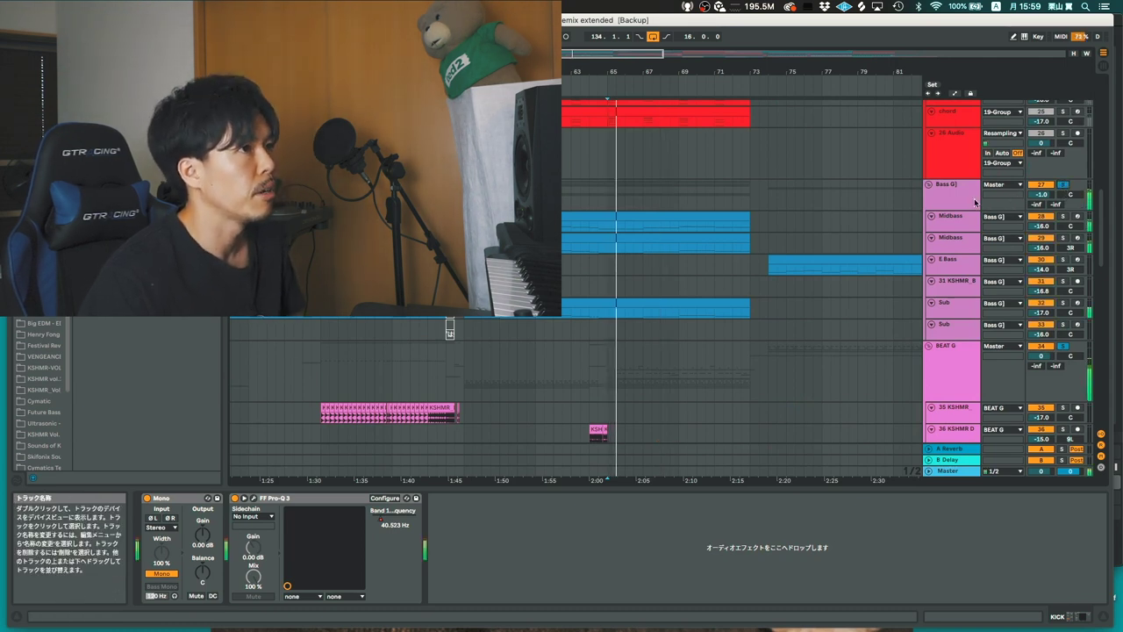
Inspect the volume-shaping curve in the Bass G group's LFOTool, stopping playback and closing the plug-in window after viewing it twice
click(1014, 198)
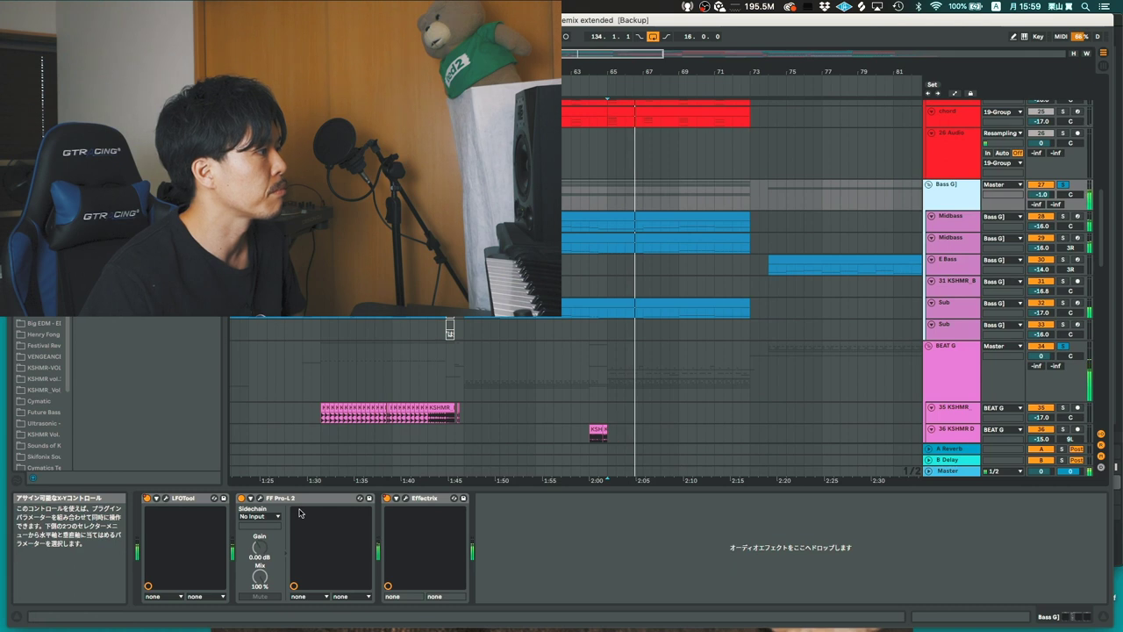
click(164, 498)
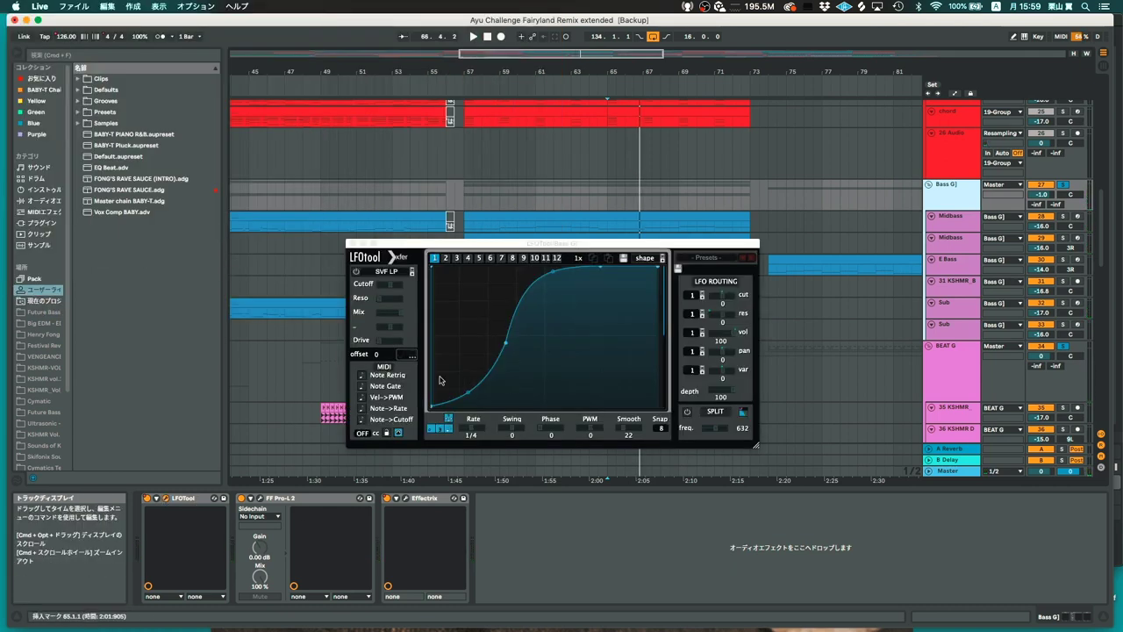
key(space)
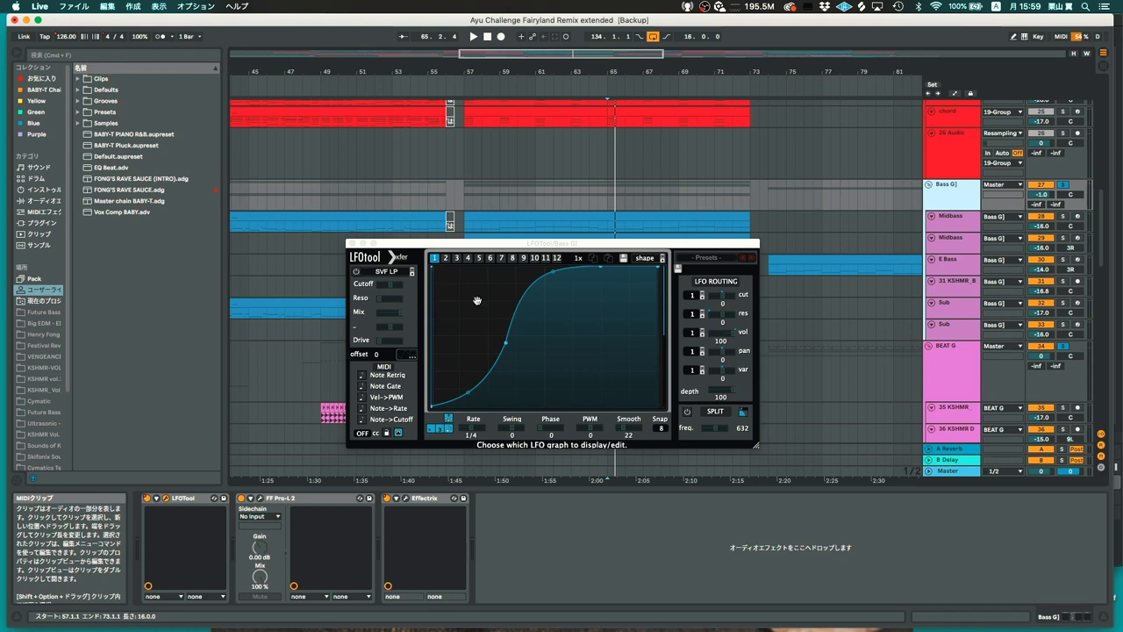
click(351, 243)
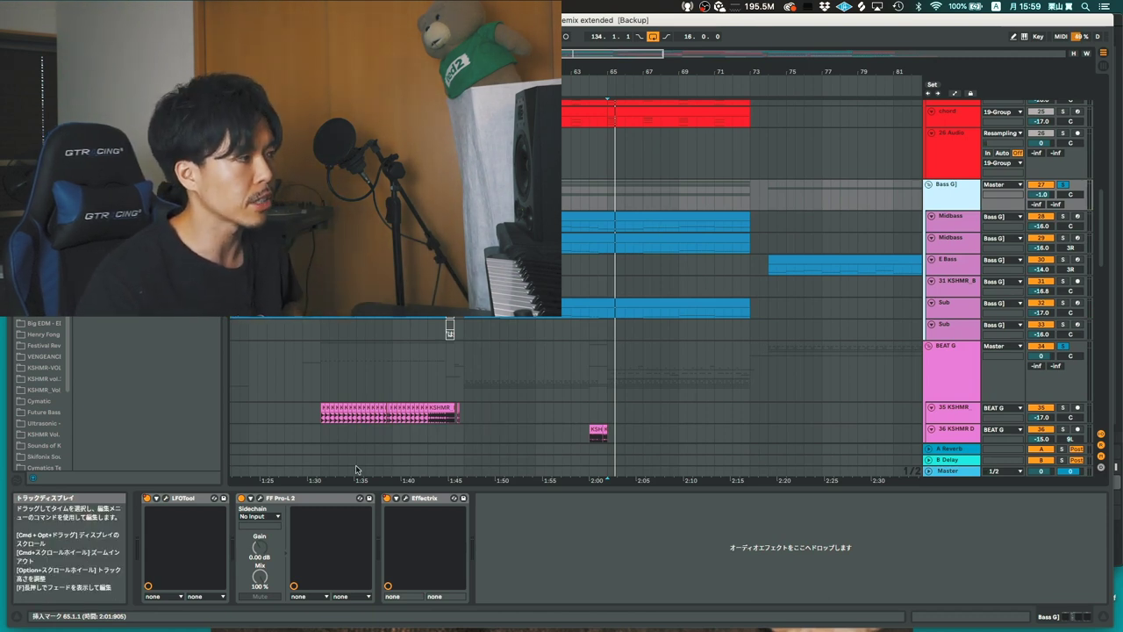
click(165, 498)
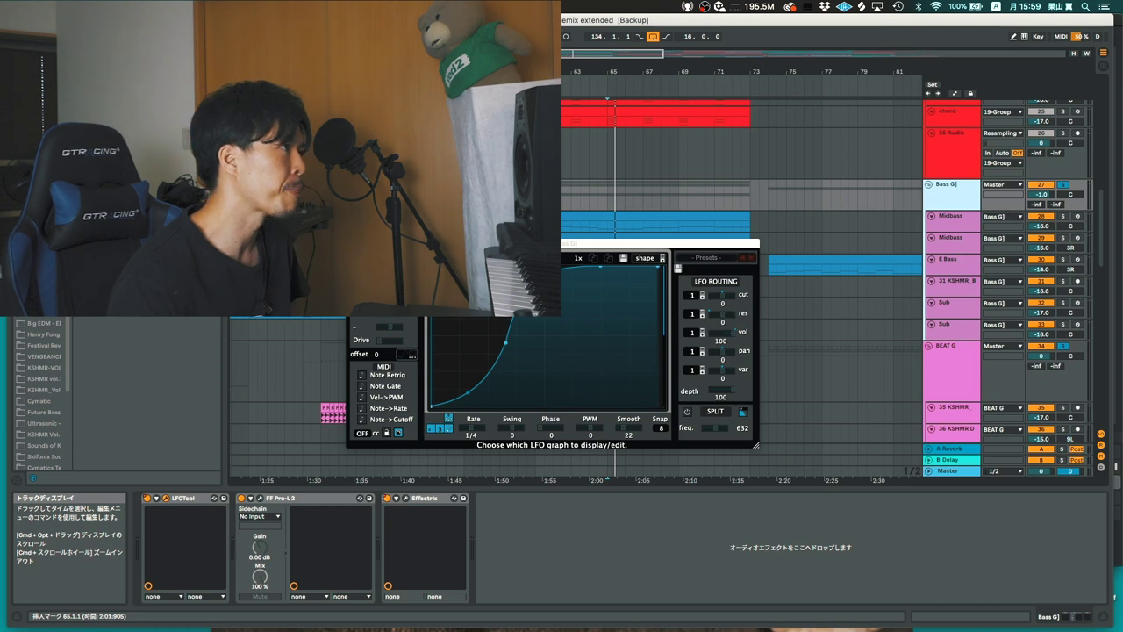
click(354, 244)
Play the soloed Bass G, BEAT G and KICK from bar 65 and again from bar 56, reviewing the bass and beat tracks
scroll(632, 197, down, 1)
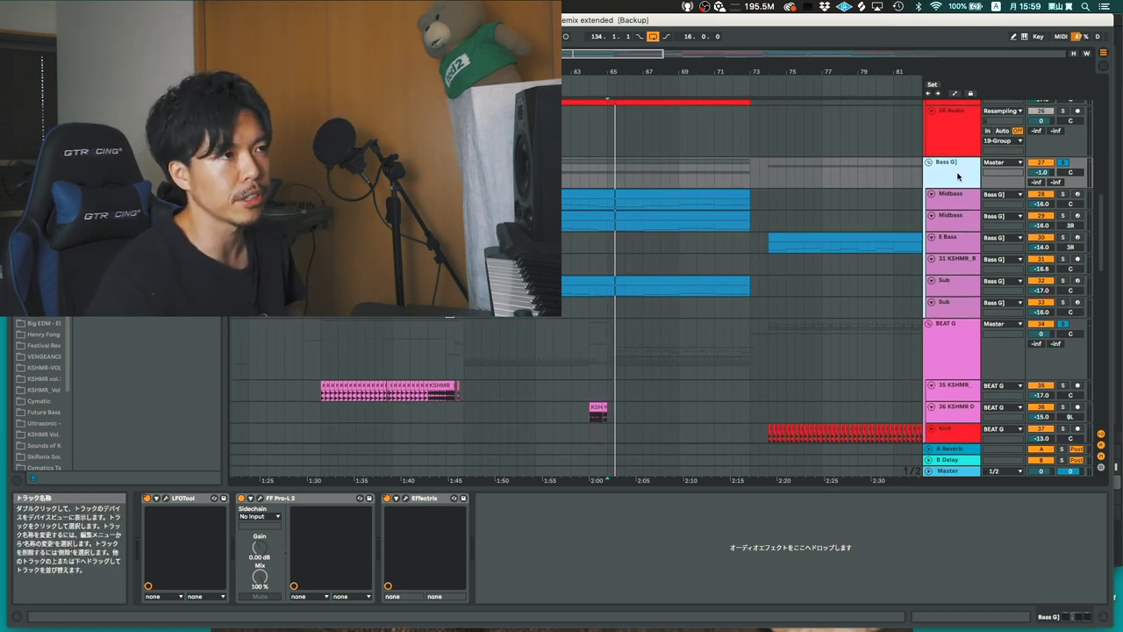
scroll(958, 177, down, 1)
scroll(958, 177, down, 1)
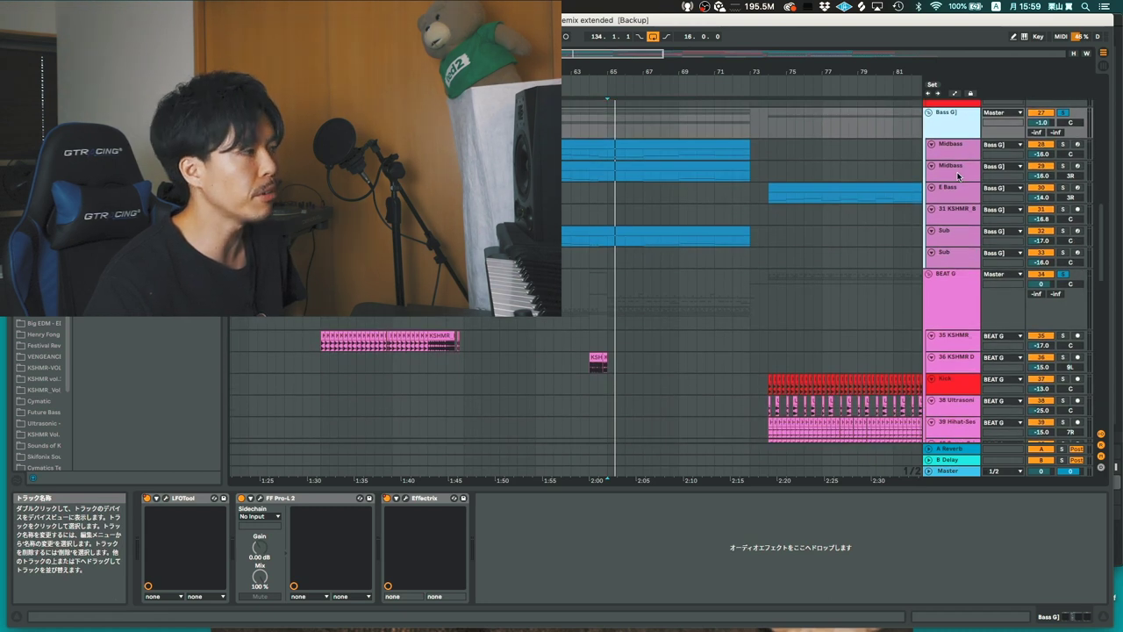
scroll(957, 173, up, 2)
scroll(958, 174, down, 2)
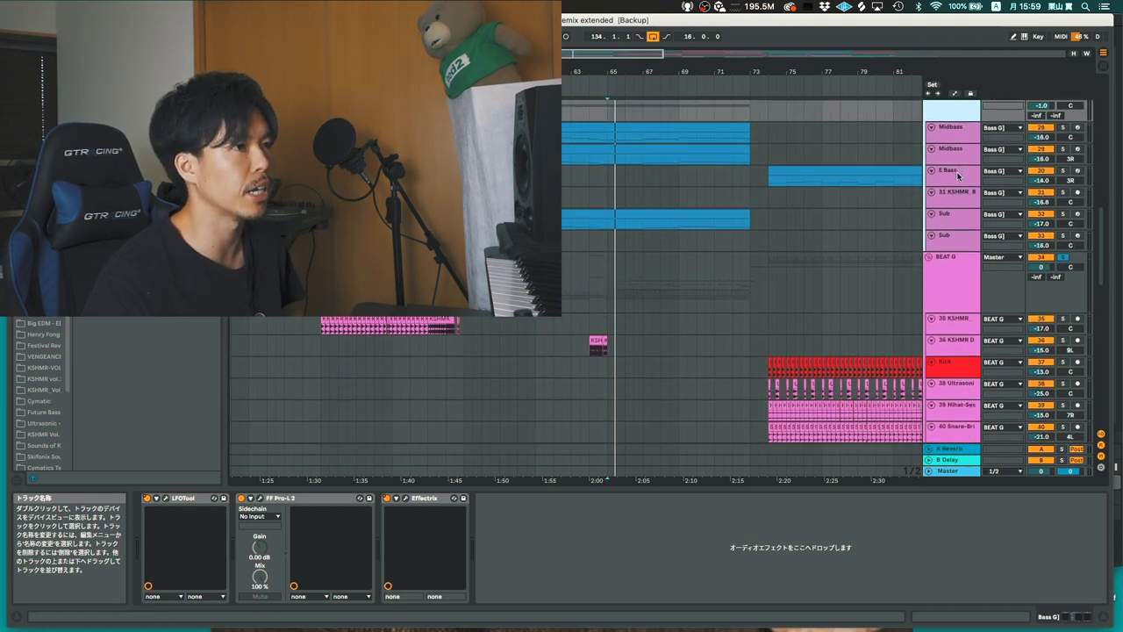
key(space)
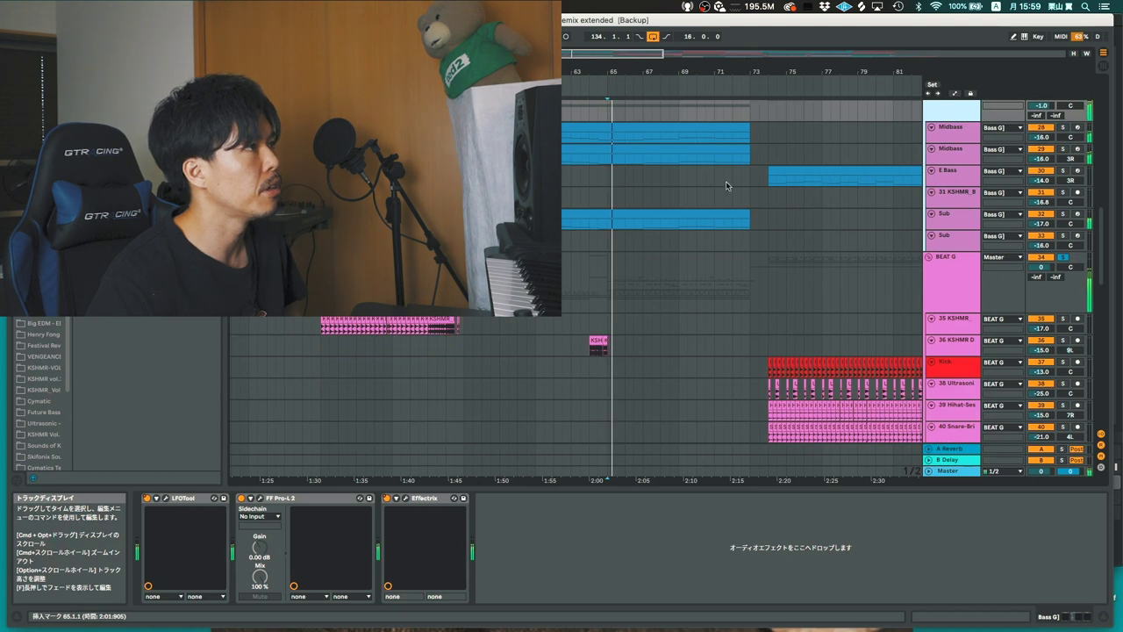
click(447, 111)
key(space)
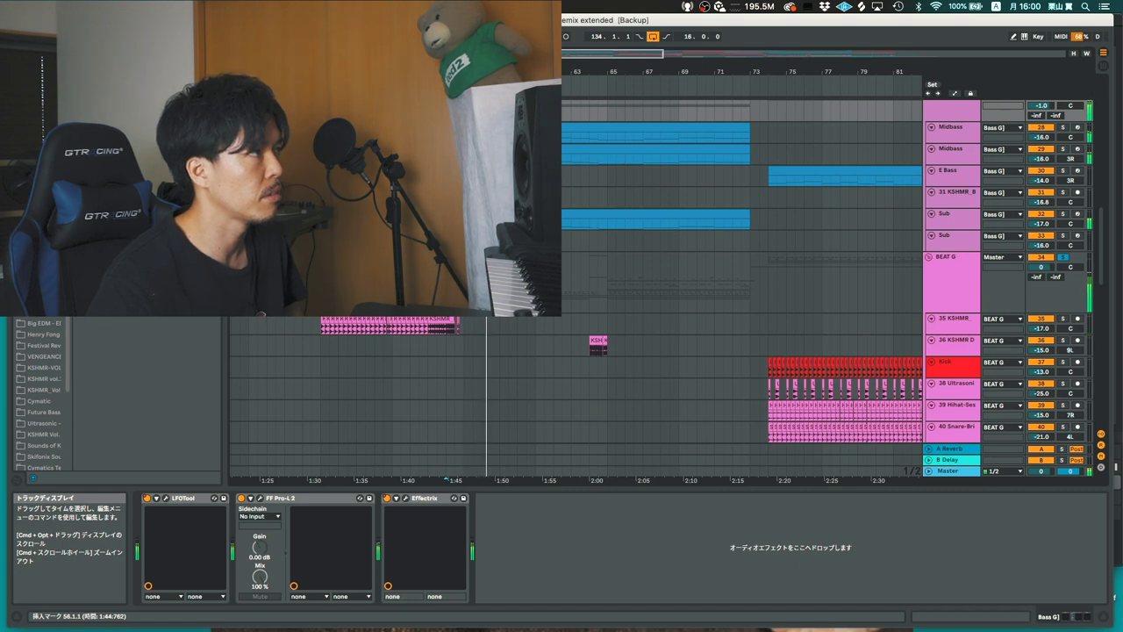
scroll(667, 290, up, 3)
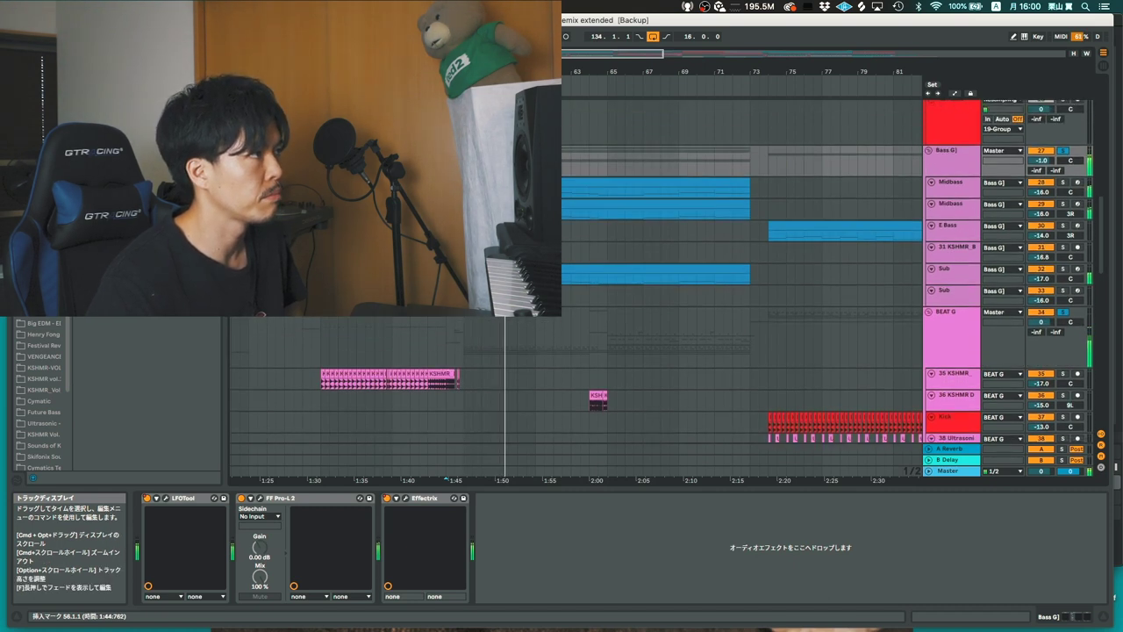
Add 19-Group's solo to Bass G, BEAT G and KICK, and play them together from bar 56
scroll(667, 289, down, 1)
scroll(667, 289, up, 14)
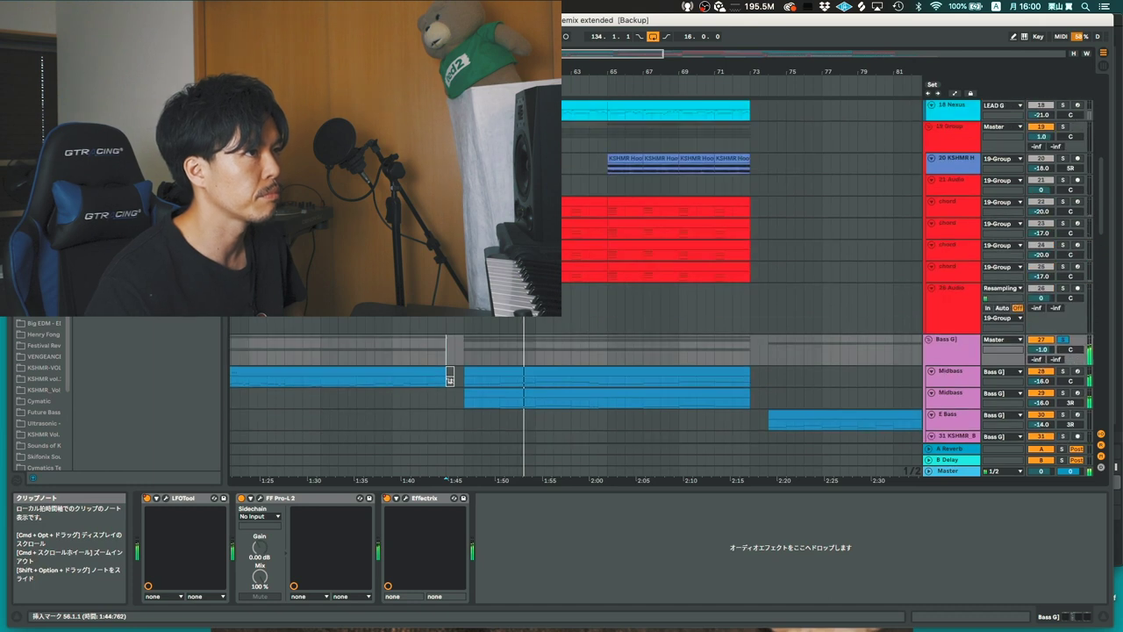
scroll(649, 172, up, 5)
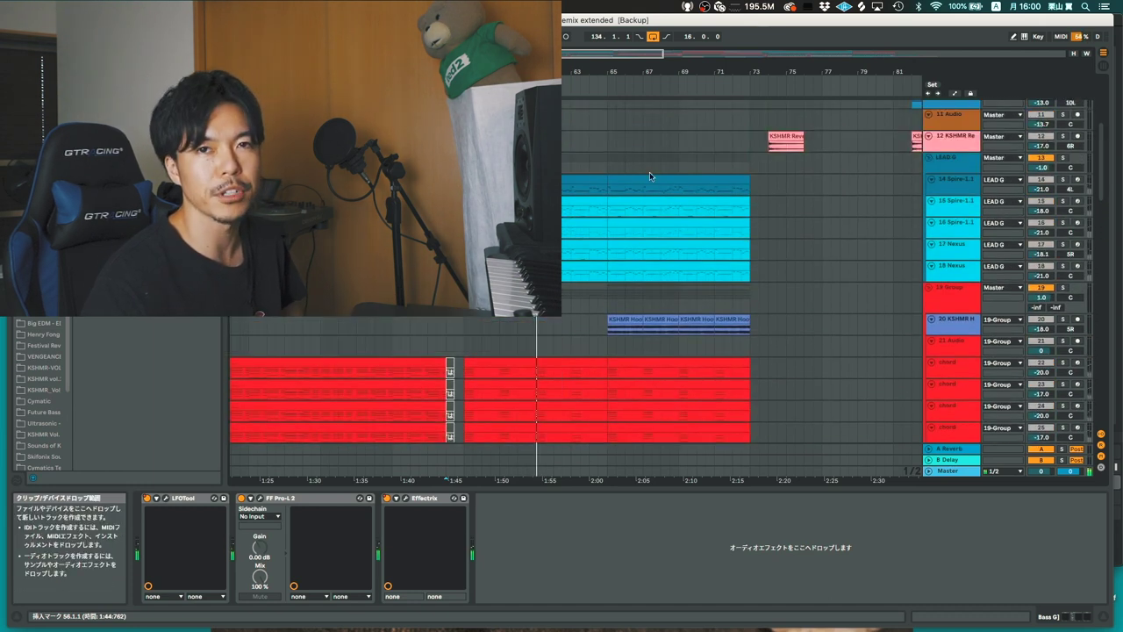
scroll(649, 172, up, 11)
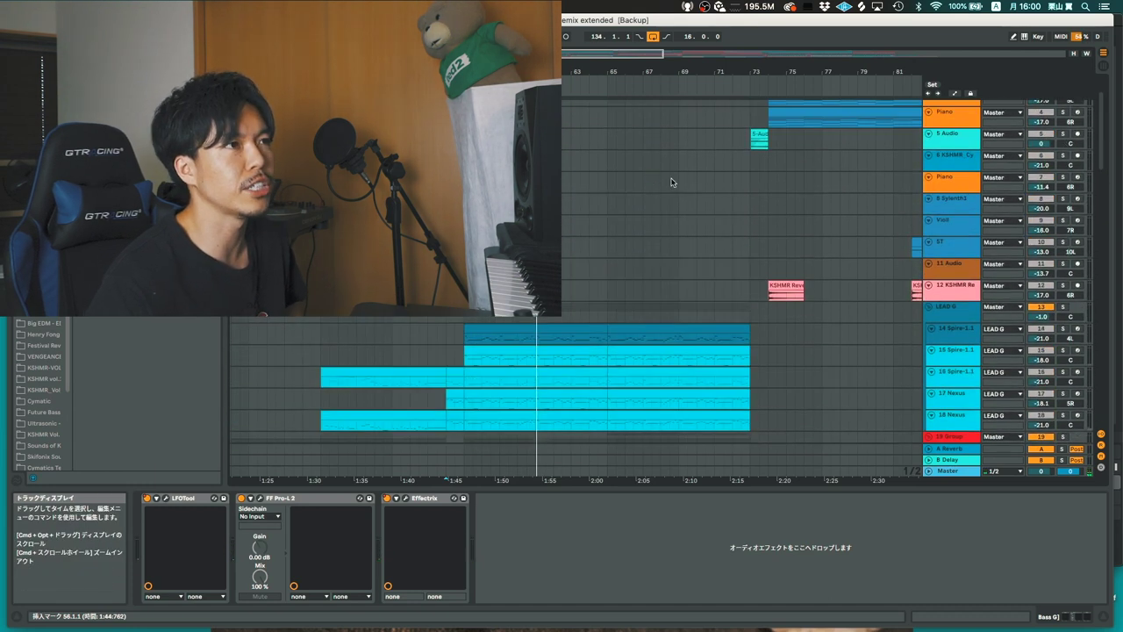
scroll(808, 209, down, 11)
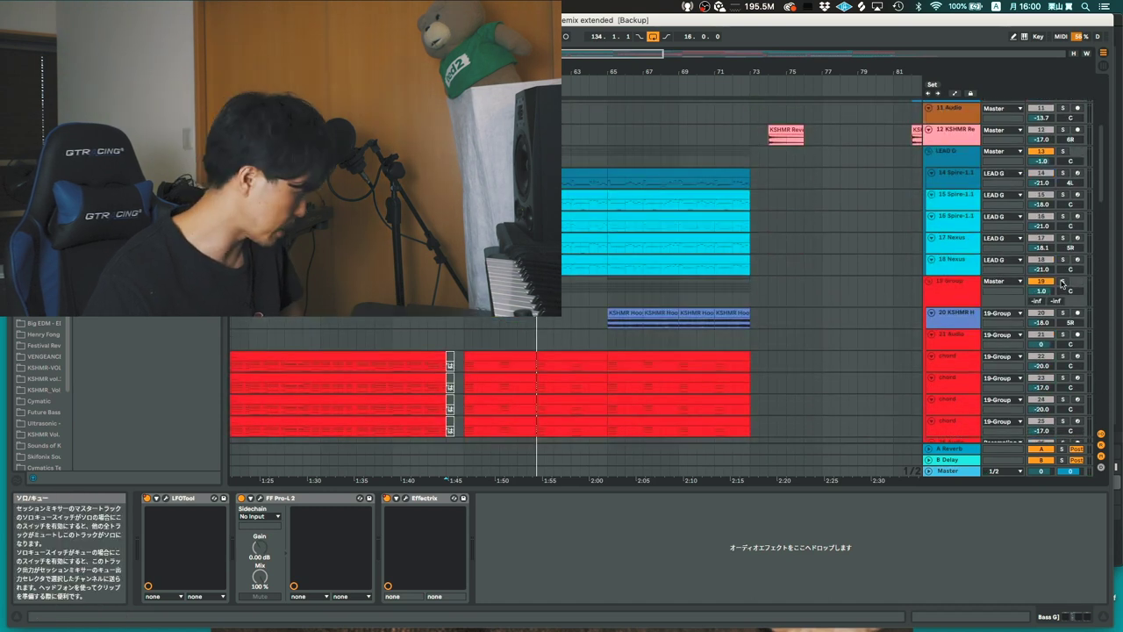
click(1063, 282)
key(space)
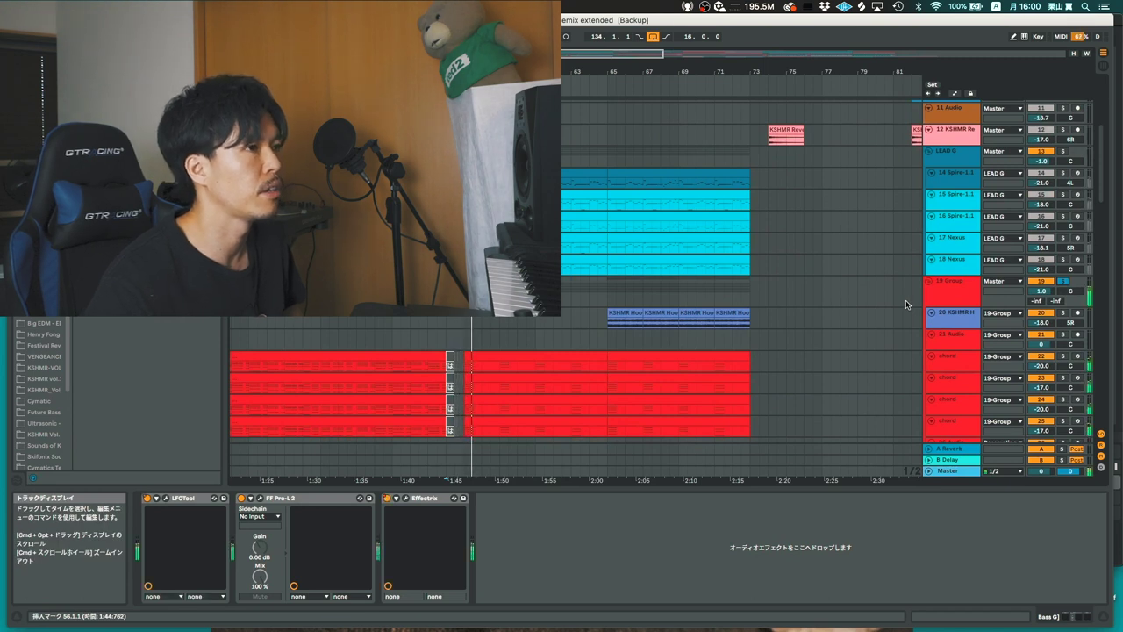
Add the LEAD G group's solo and play the drop from bar 56, reviewing the lead, chord, bass, beat and kick tracks
scroll(906, 305, up, 1)
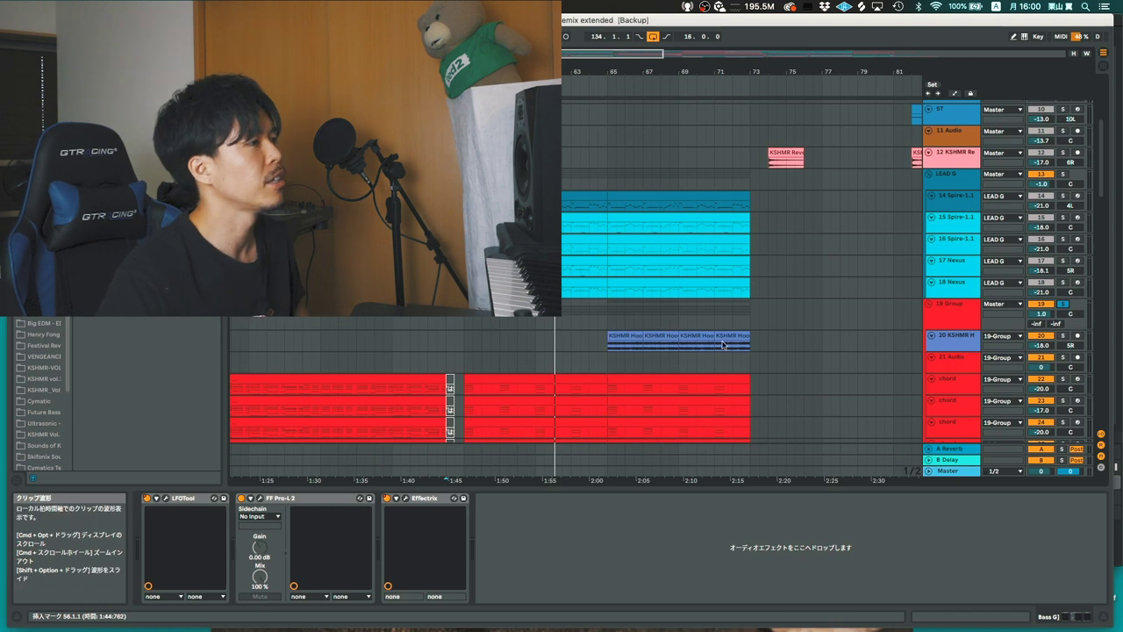
scroll(656, 349, up, 5)
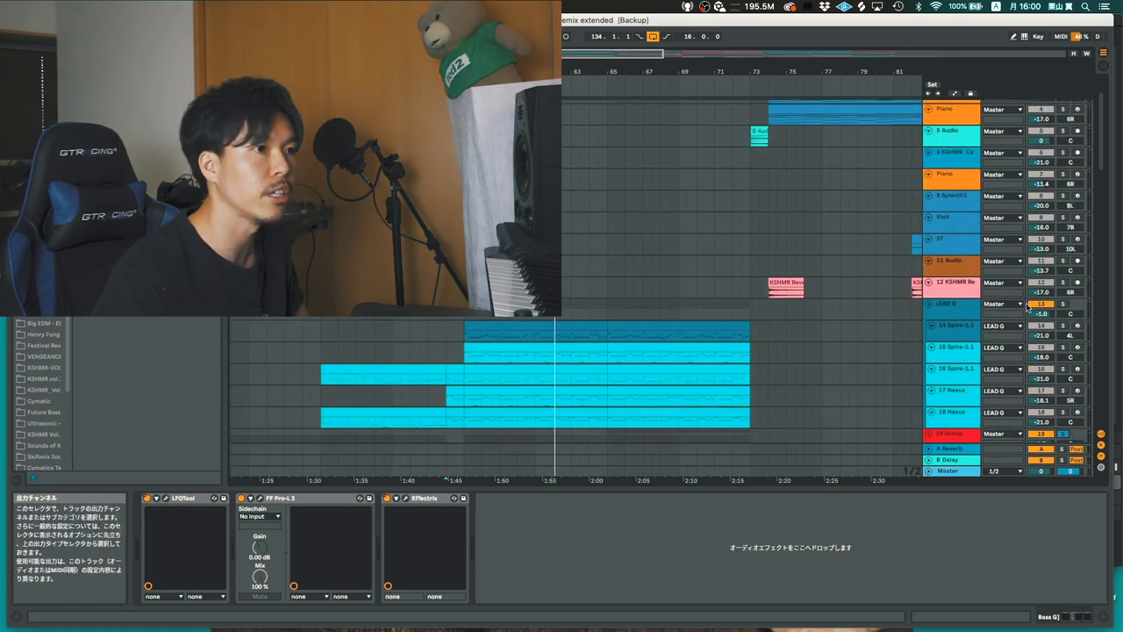
key(space)
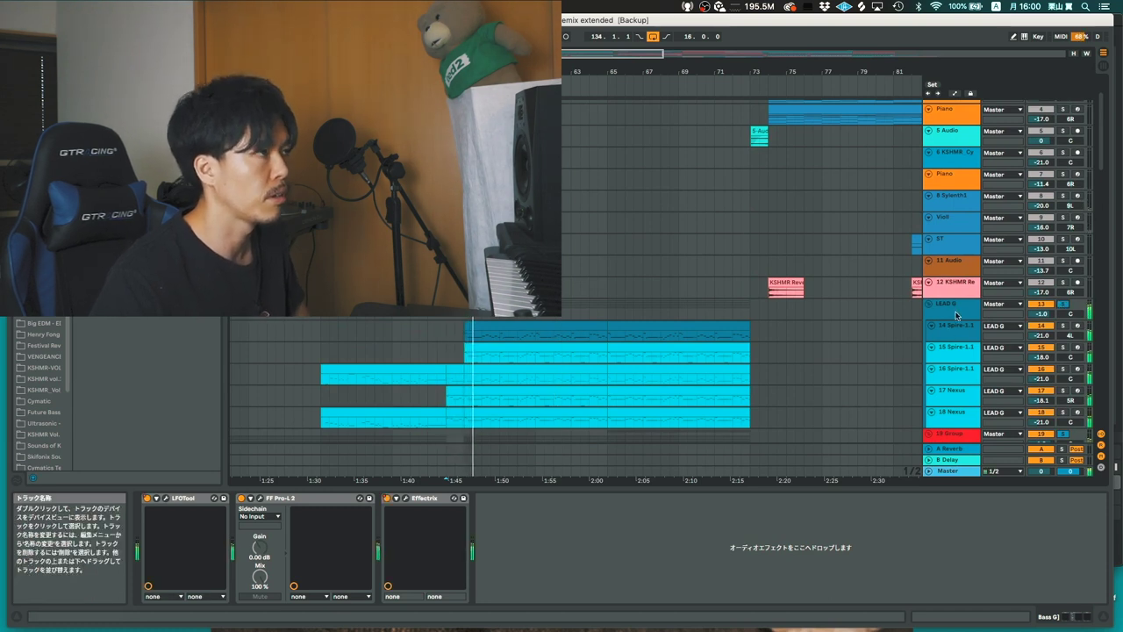
scroll(799, 239, down, 10)
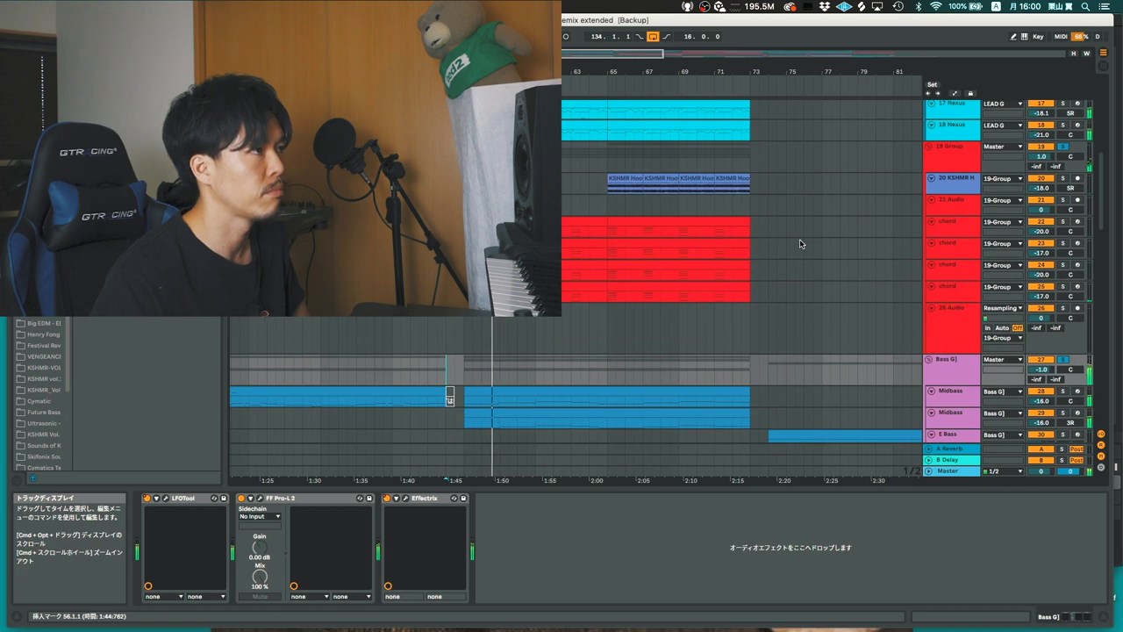
scroll(799, 239, down, 15)
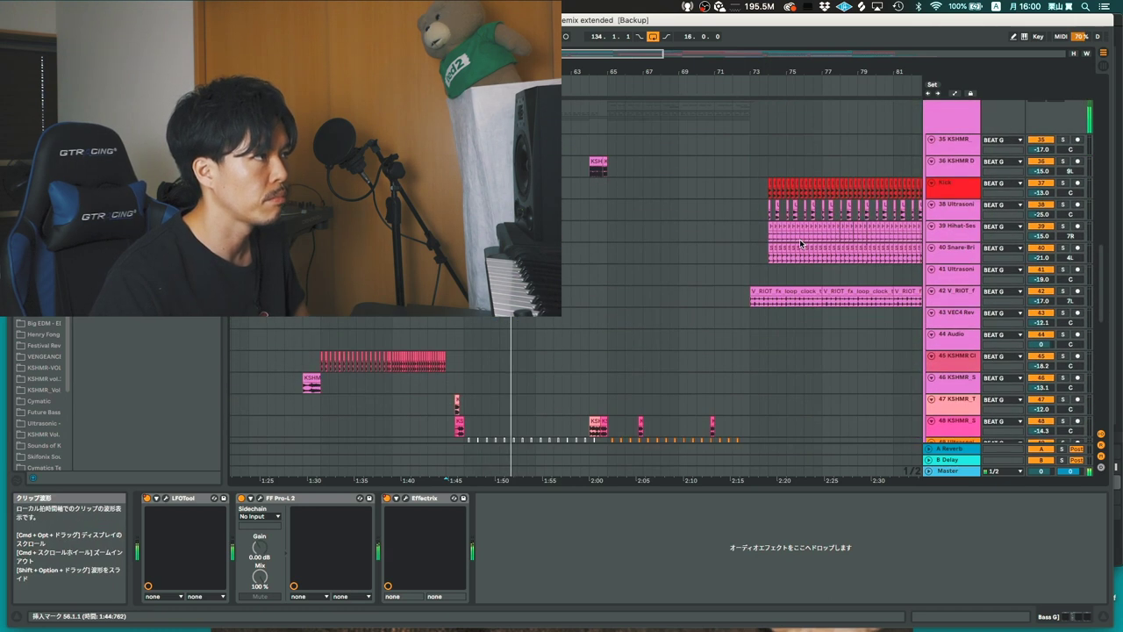
scroll(799, 239, up, 10)
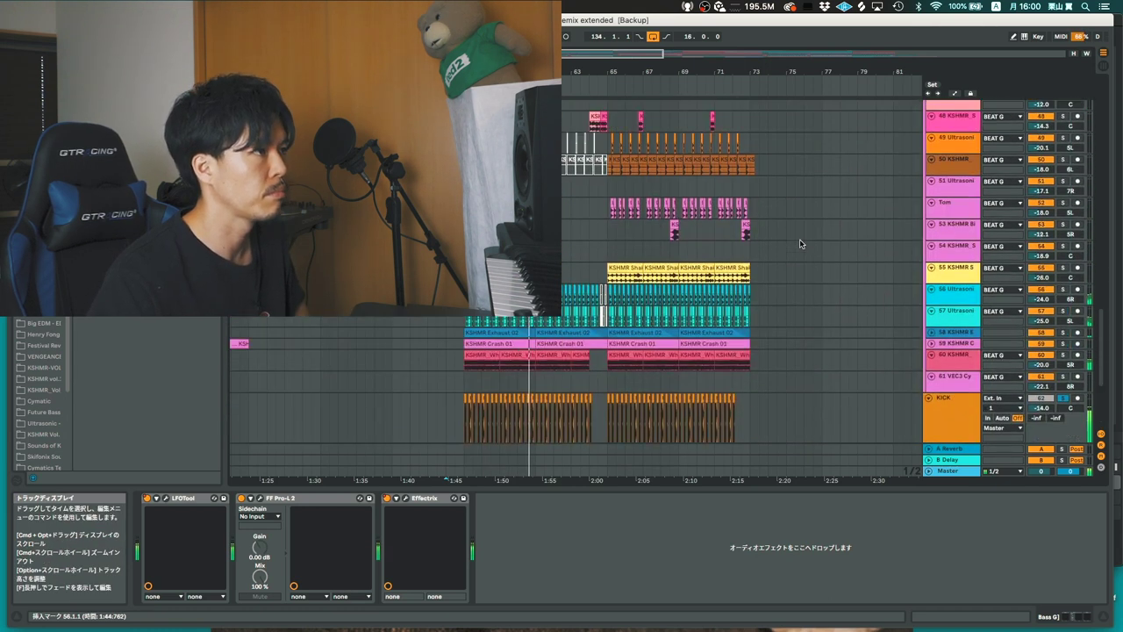
scroll(800, 239, up, 20)
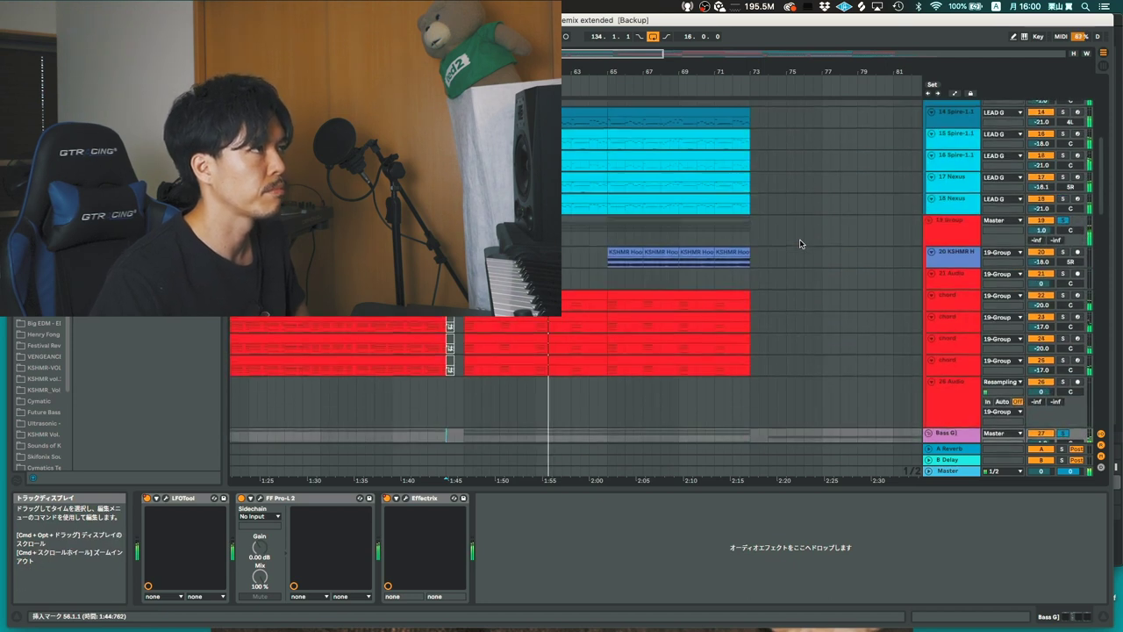
scroll(884, 321, up, 5)
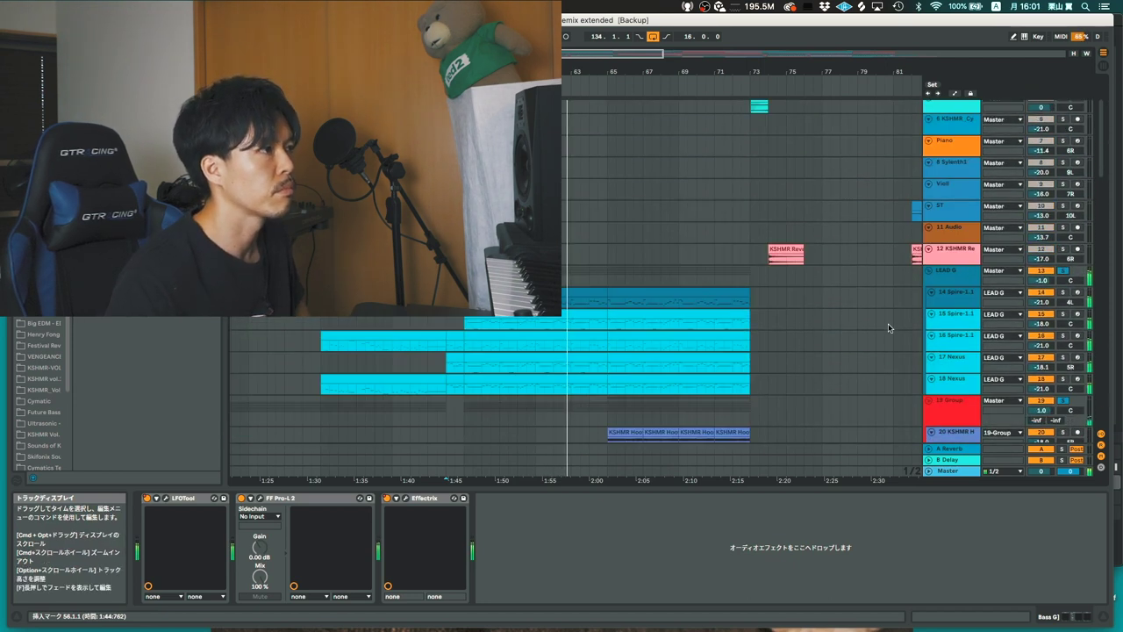
scroll(798, 232, up, 5)
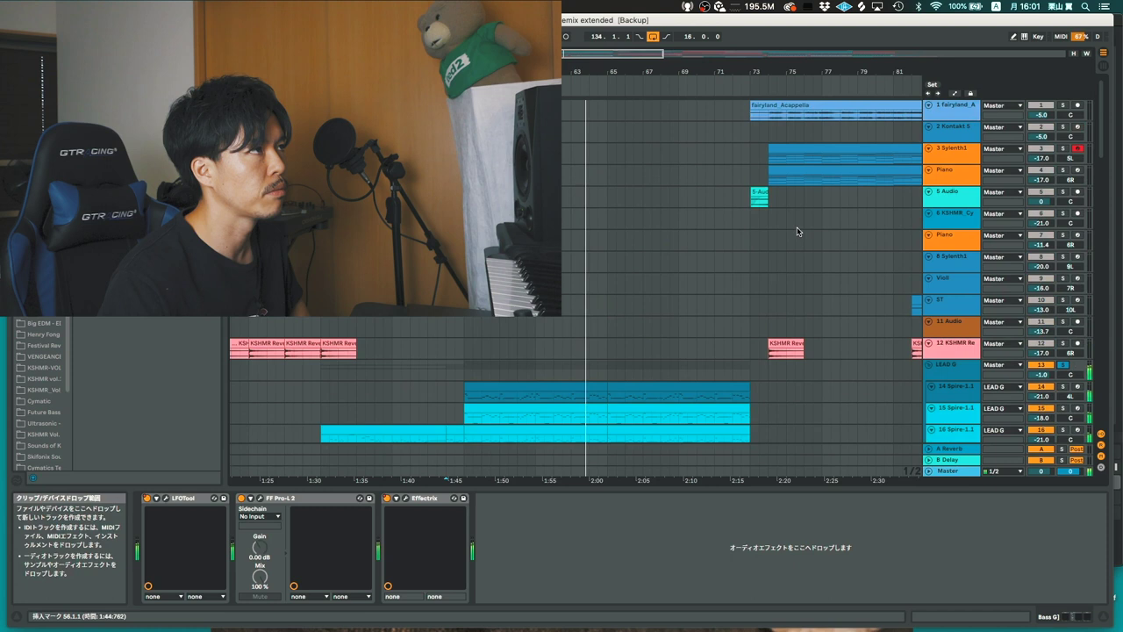
scroll(797, 232, down, 3)
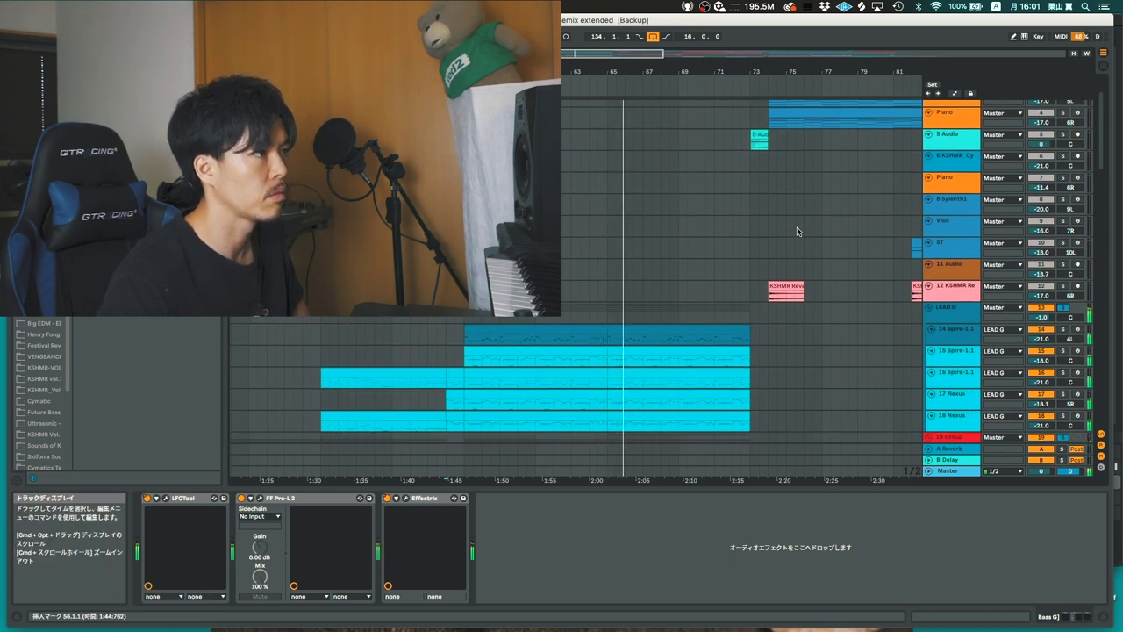
Solo the KSHMR Hoover track in 19-Group, play it from bar 65, and display its effects chain
click(602, 284)
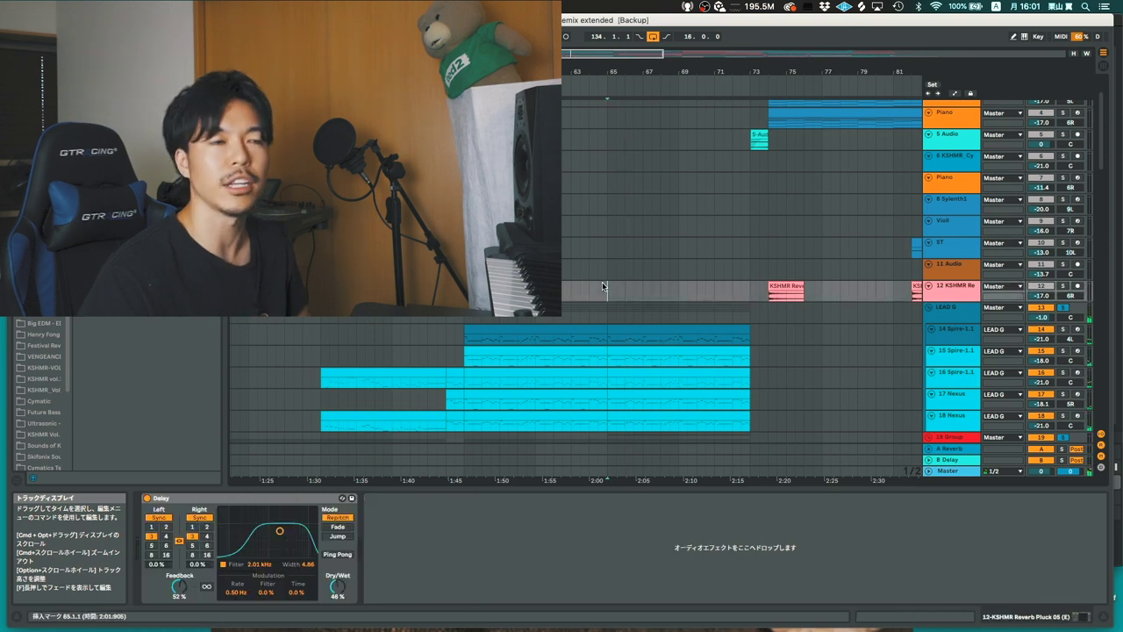
scroll(602, 284, down, 5)
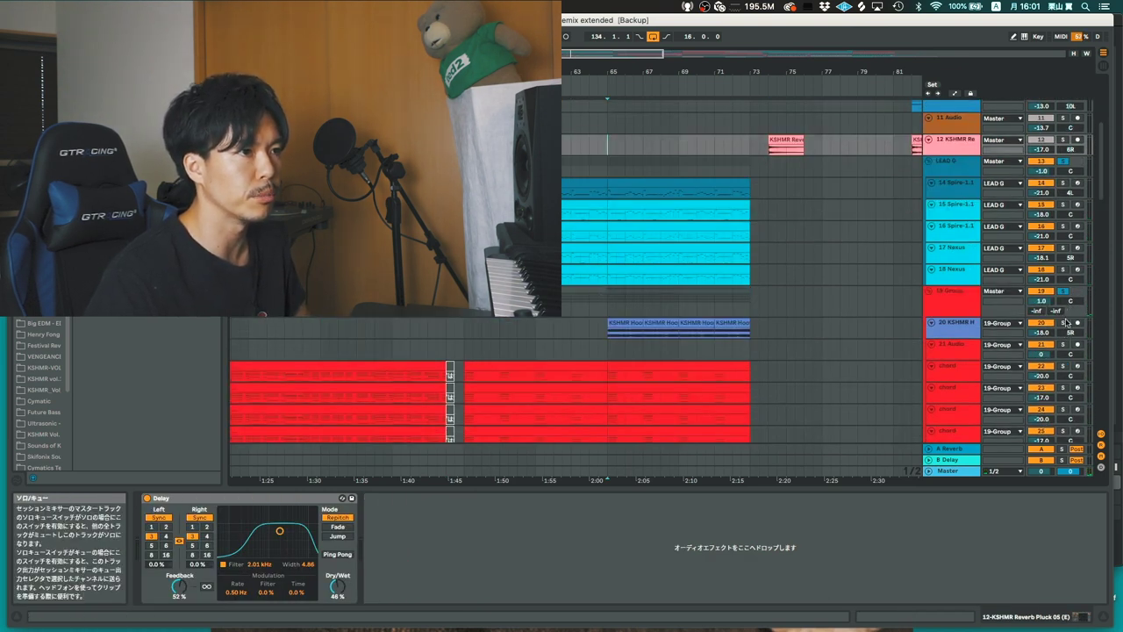
key(space)
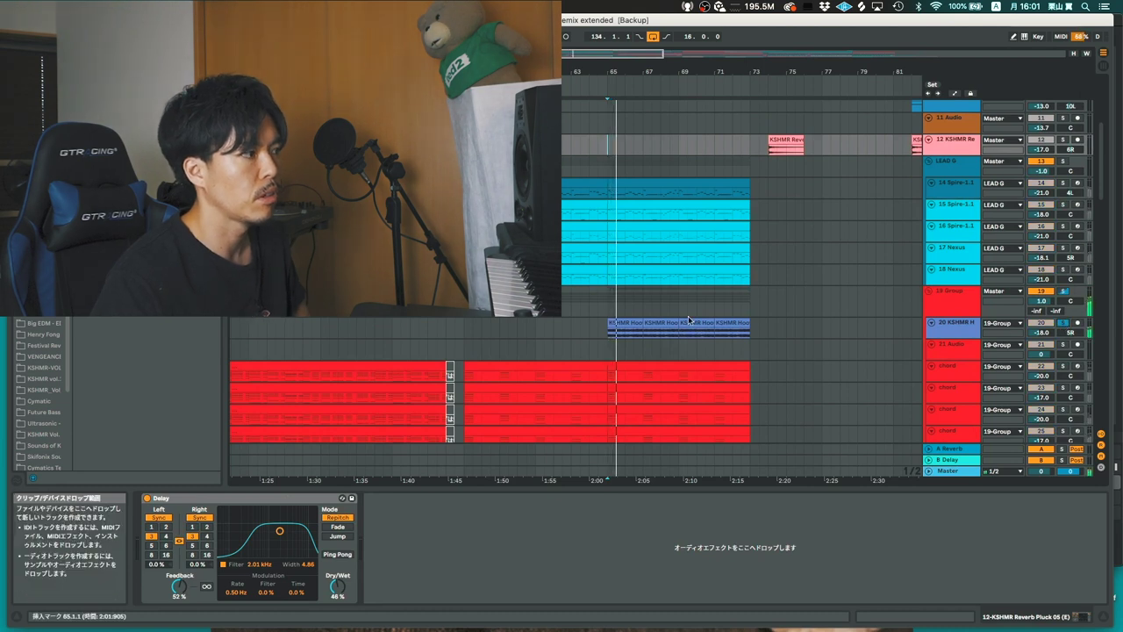
click(954, 332)
scroll(954, 333, down, 1)
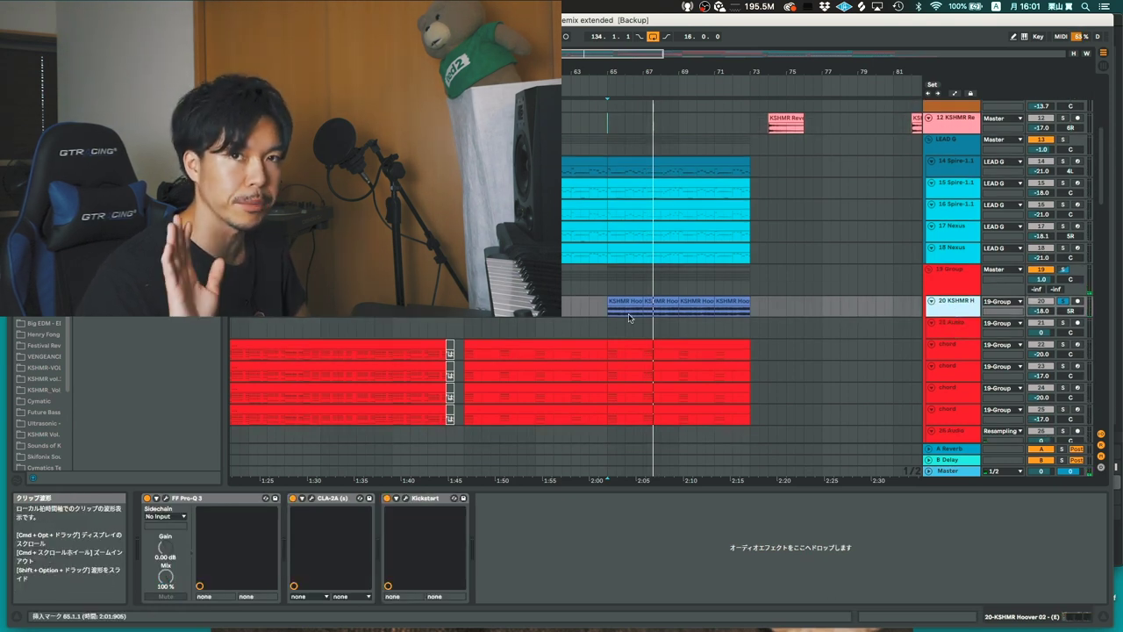
Examine the Hoover clips and the chord, bass and beat tracks around bar 65
scroll(629, 314, down, 2)
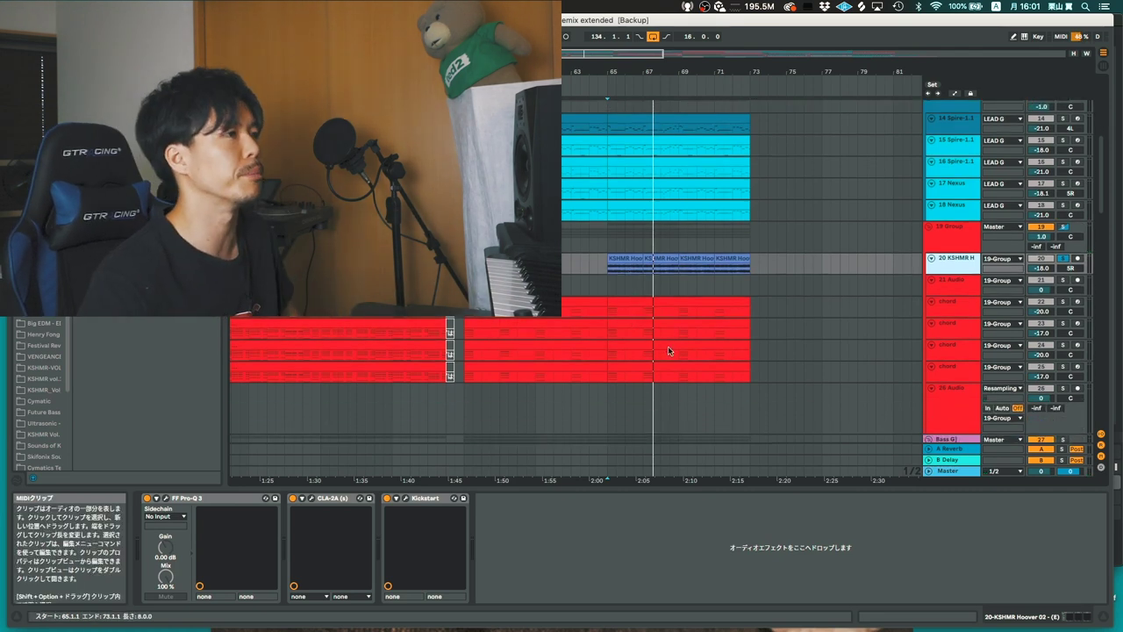
scroll(668, 346, down, 4)
scroll(668, 345, down, 2)
scroll(668, 345, up, 5)
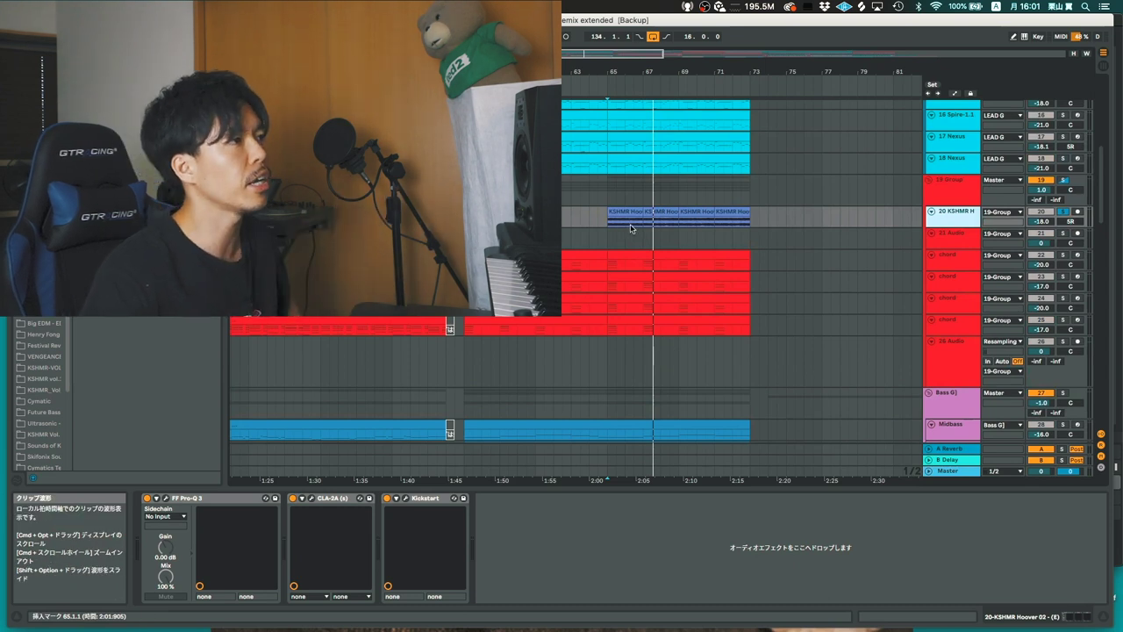
scroll(630, 228, down, 1)
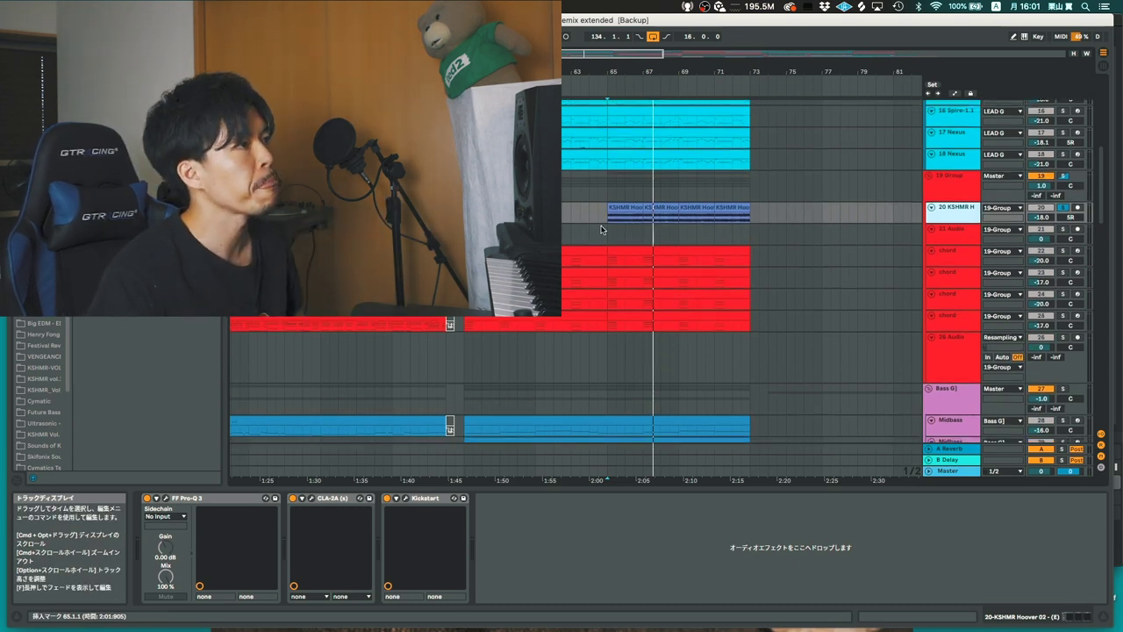
click(602, 230)
scroll(601, 229, down, 3)
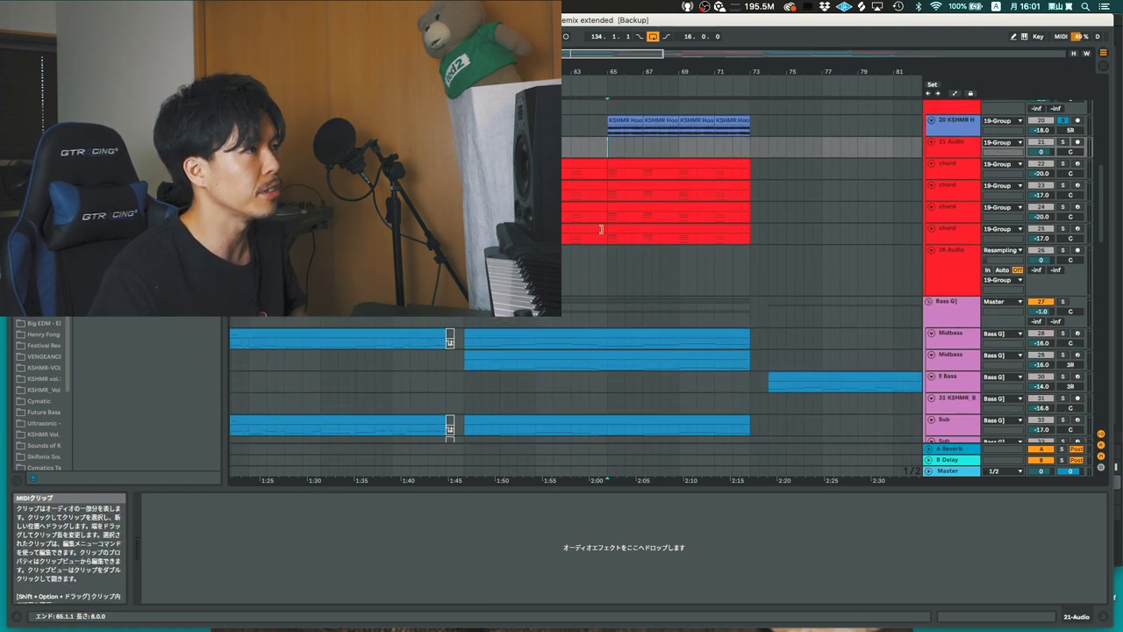
scroll(602, 229, down, 3)
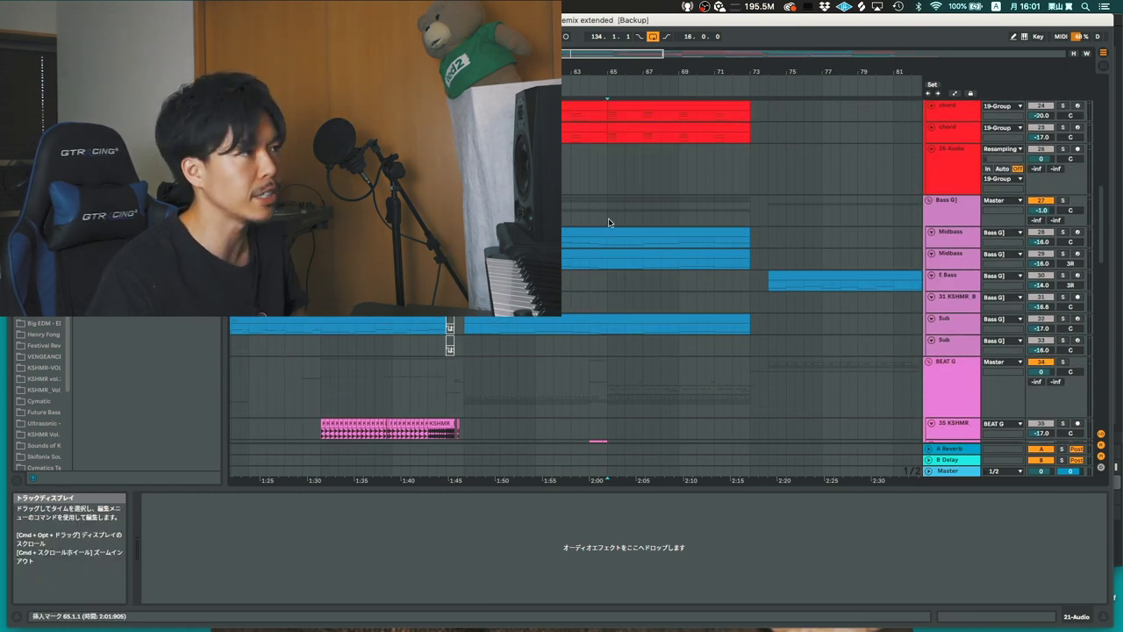
scroll(608, 220, down, 6)
scroll(608, 218, down, 12)
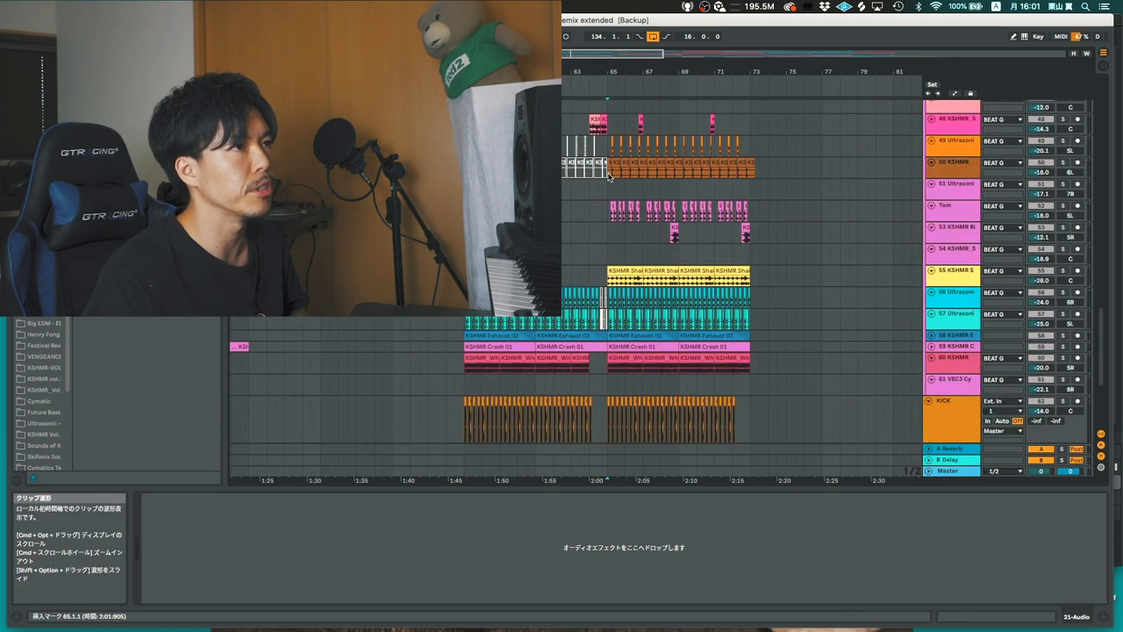
Solo the Tom track, play it from bar 65, and inspect the curve in its FF Pro-Q 3, closing the plug-in window when done
click(608, 178)
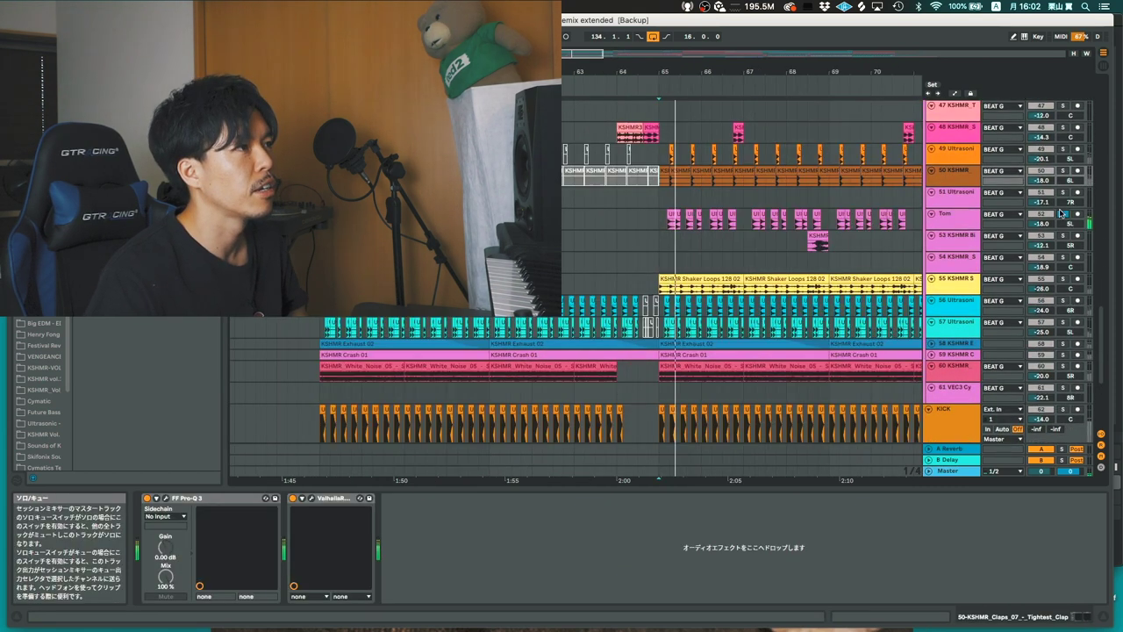
click(952, 213)
drag(752, 70, 752, 106)
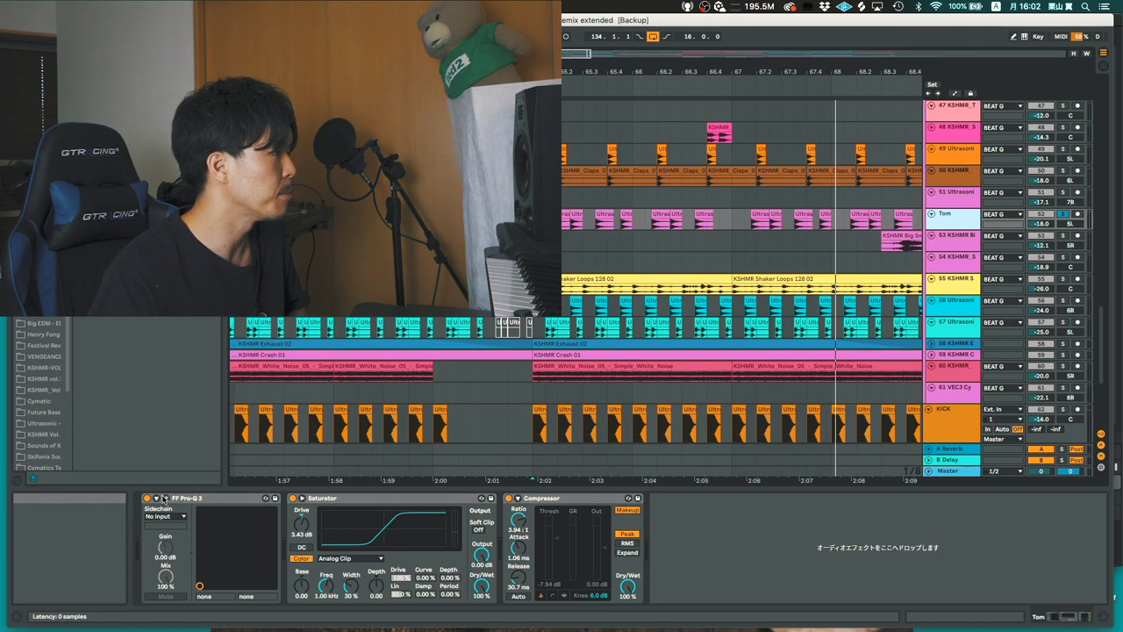
click(165, 499)
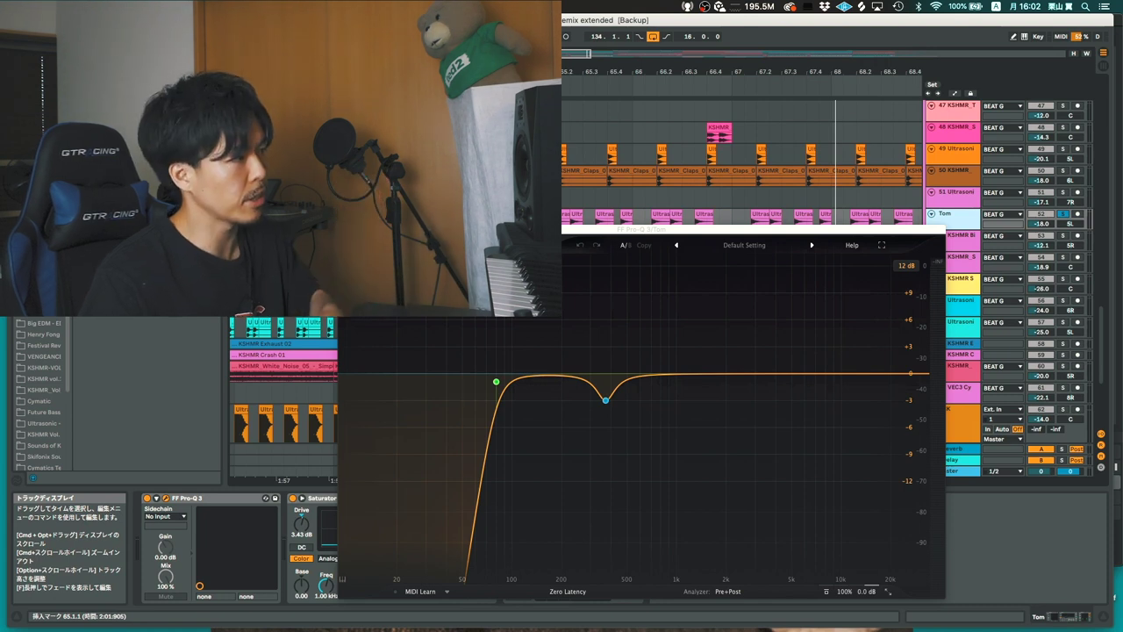
click(344, 229)
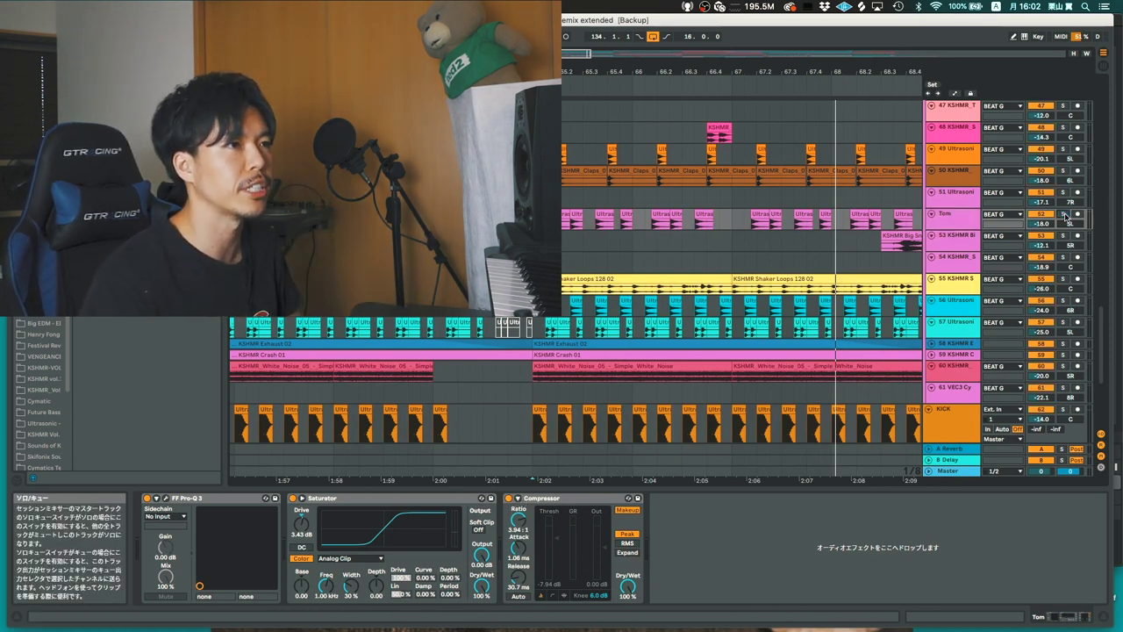
Turn off the Tom solo and play the full mix from bar 65, reviewing the beat and bass tracks before stopping playback
key(space)
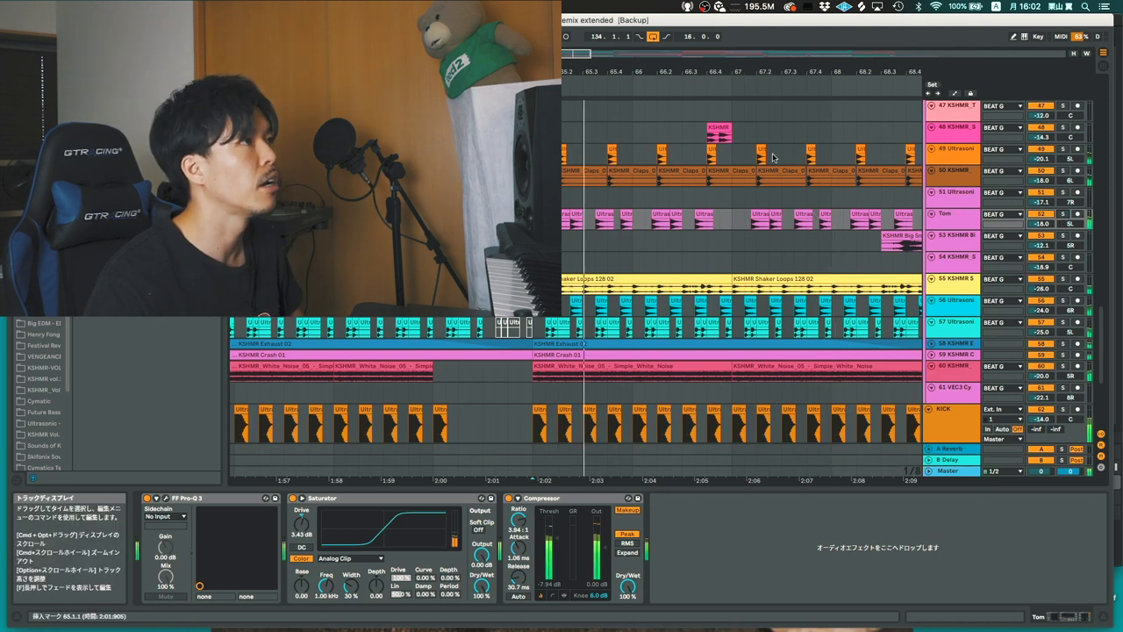
drag(678, 68, 672, 34)
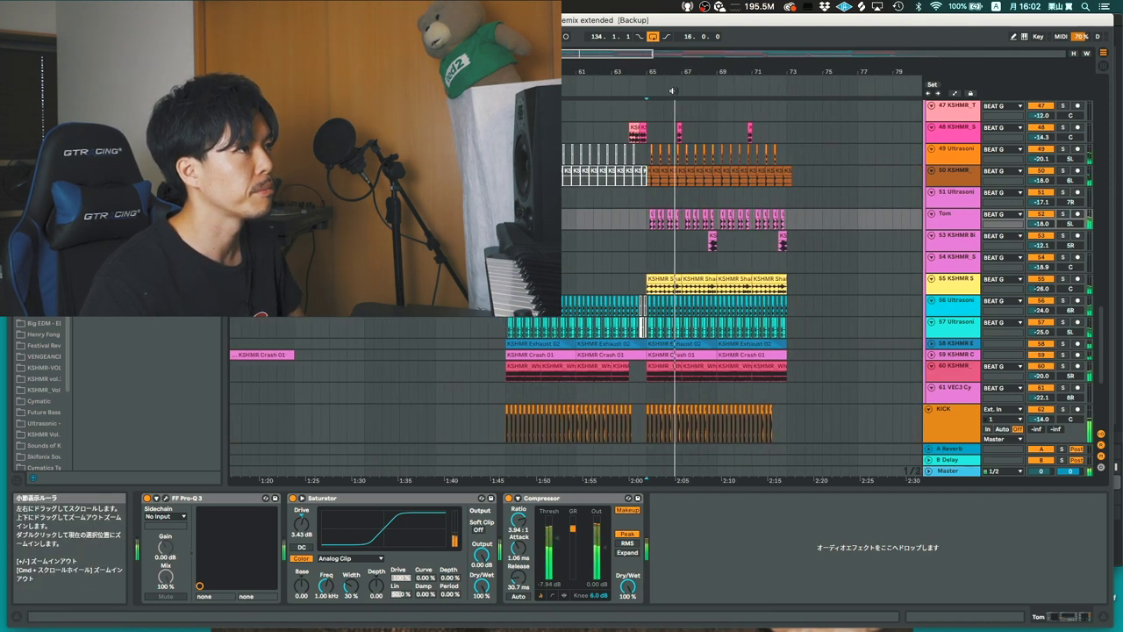
scroll(758, 262, up, 10)
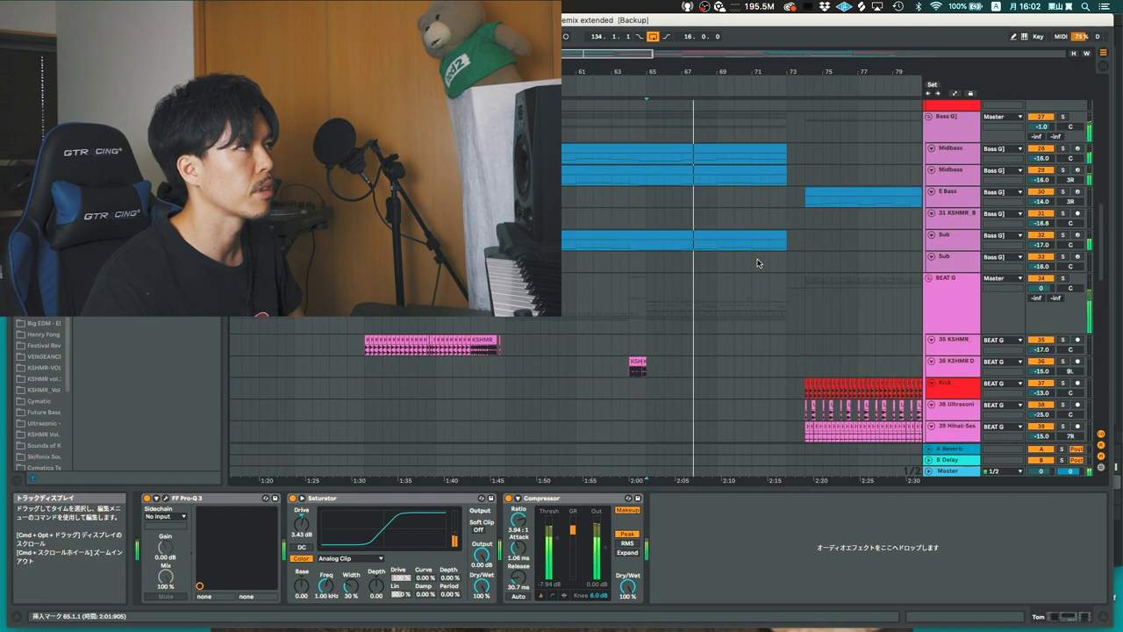
key(space)
Go back to the song's earlier section and play the full mix from where the first Kick clips start, around 0:30
mouse_move(694, 71)
mouse_down()
mouse_move(693, 35)
mouse_move(712, 76)
mouse_up()
drag(304, 71, 385, 115)
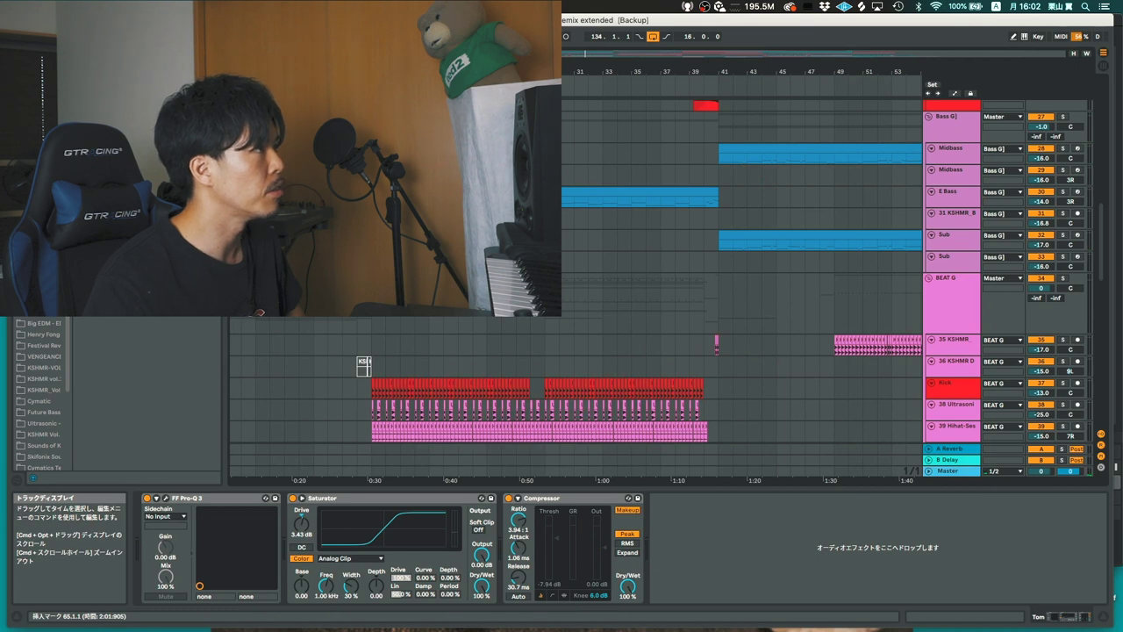
click(372, 123)
key(space)
Solo the upper Piano track below 3 Sylenth1 and play it from bar 17
scroll(363, 366, up, 15)
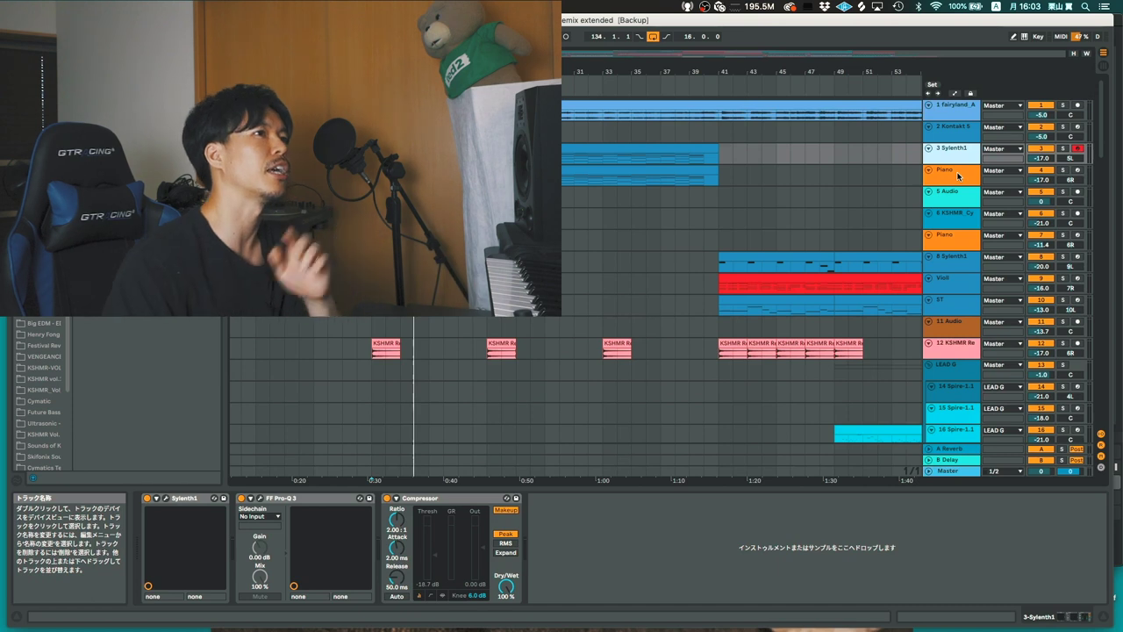
click(960, 175)
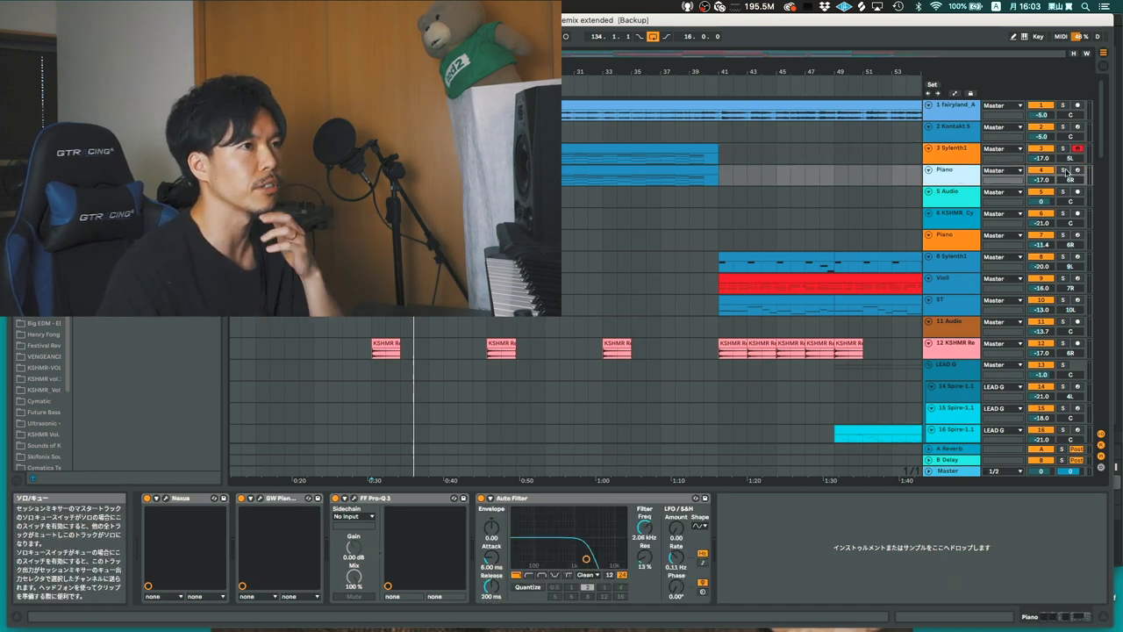
click(1063, 170)
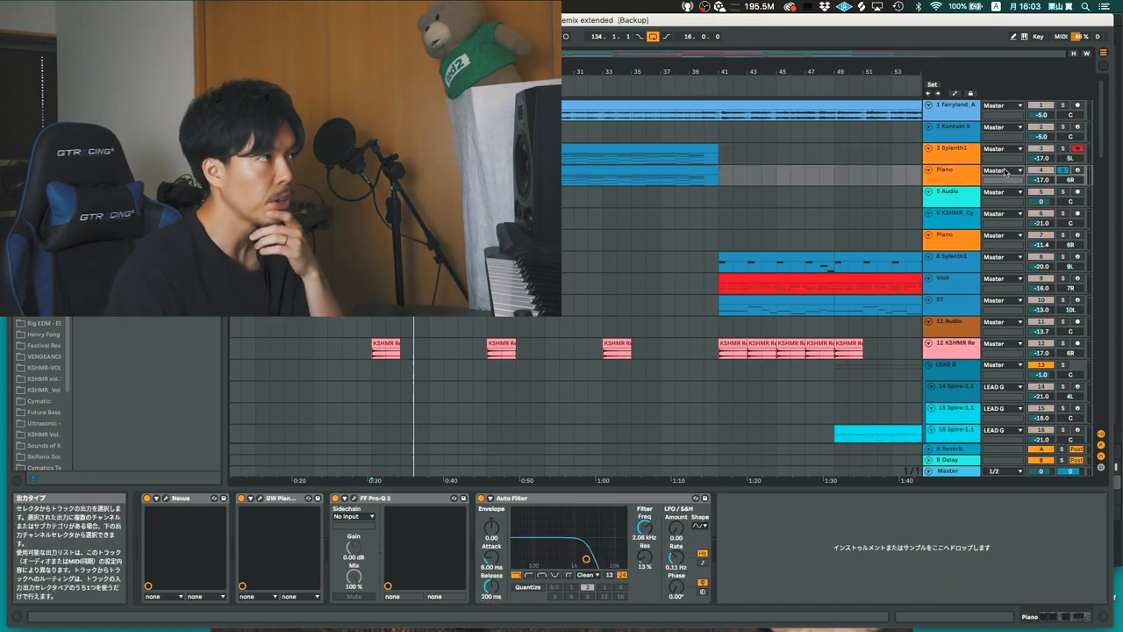
click(958, 176)
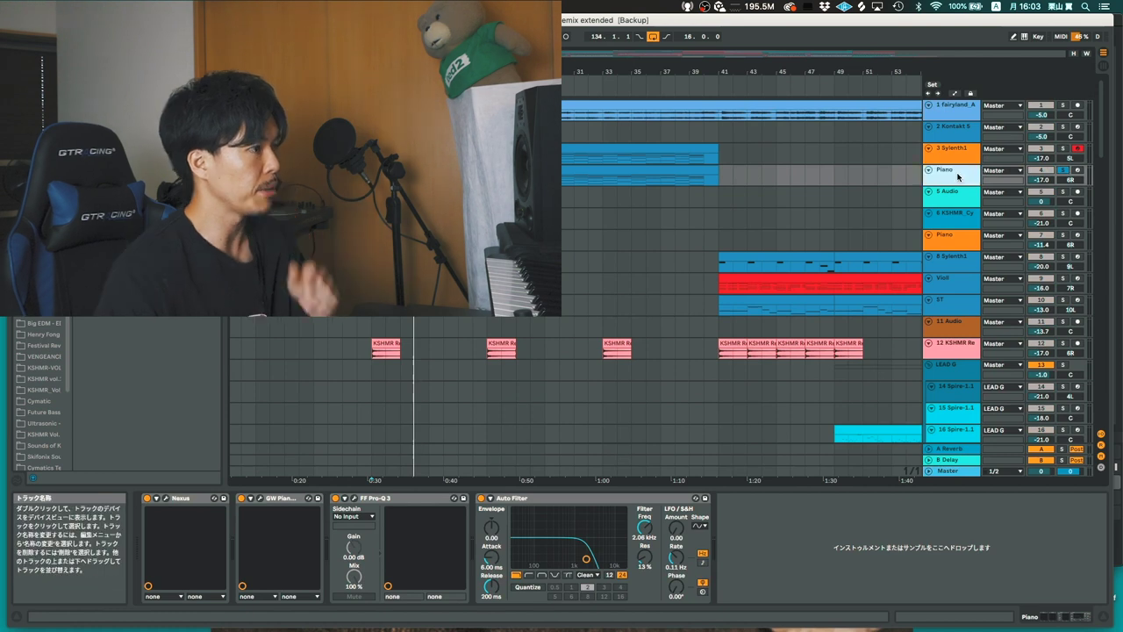
key(space)
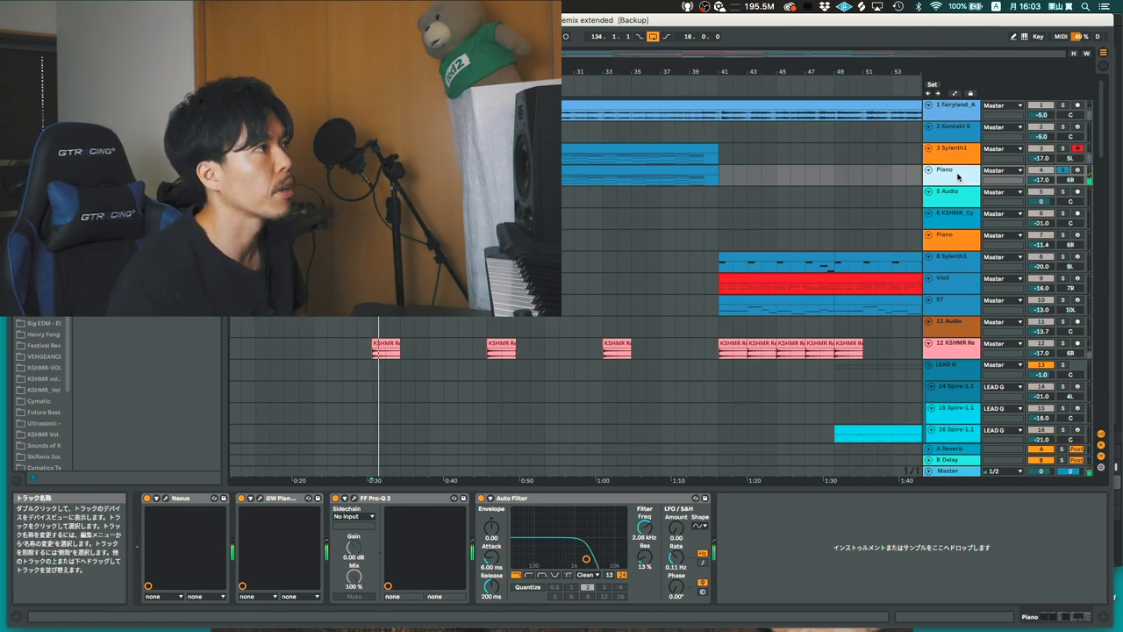
Examine the chord notes in the Piano clip starting at bar 17, then return to the Piano track's device chain
click(492, 169)
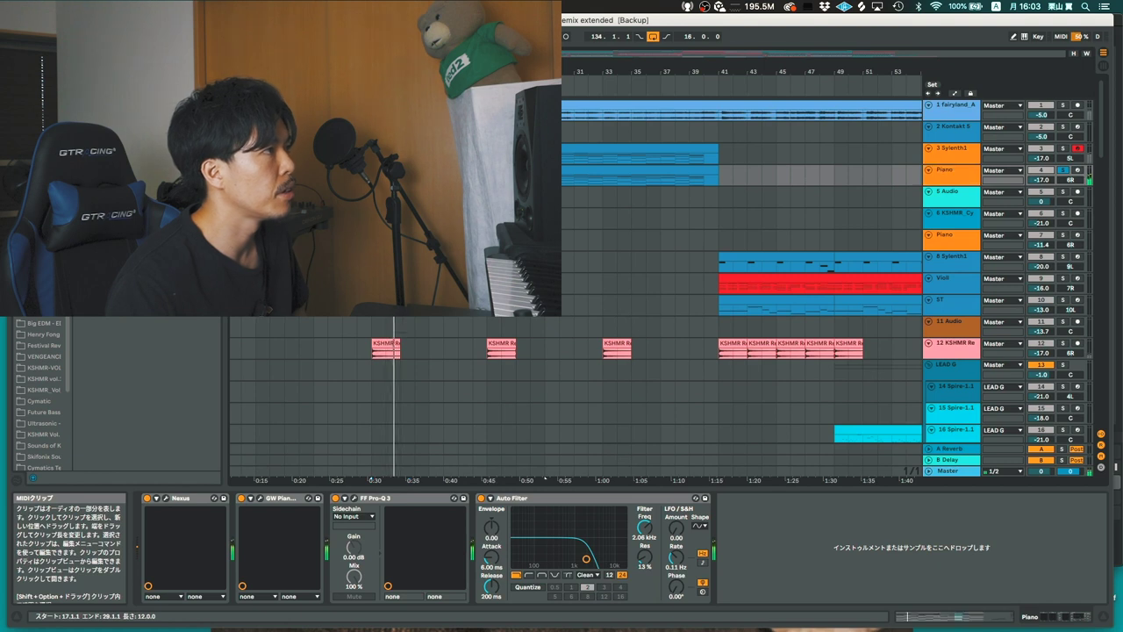
double_click(492, 169)
scroll(468, 469, down, 5)
scroll(467, 478, up, 4)
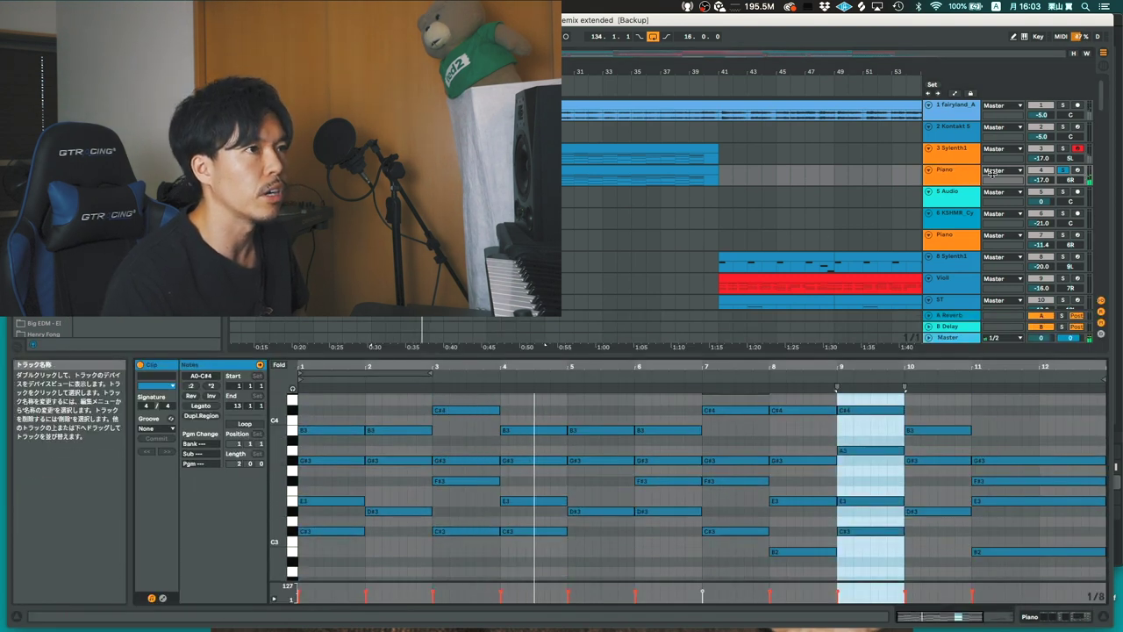
click(954, 180)
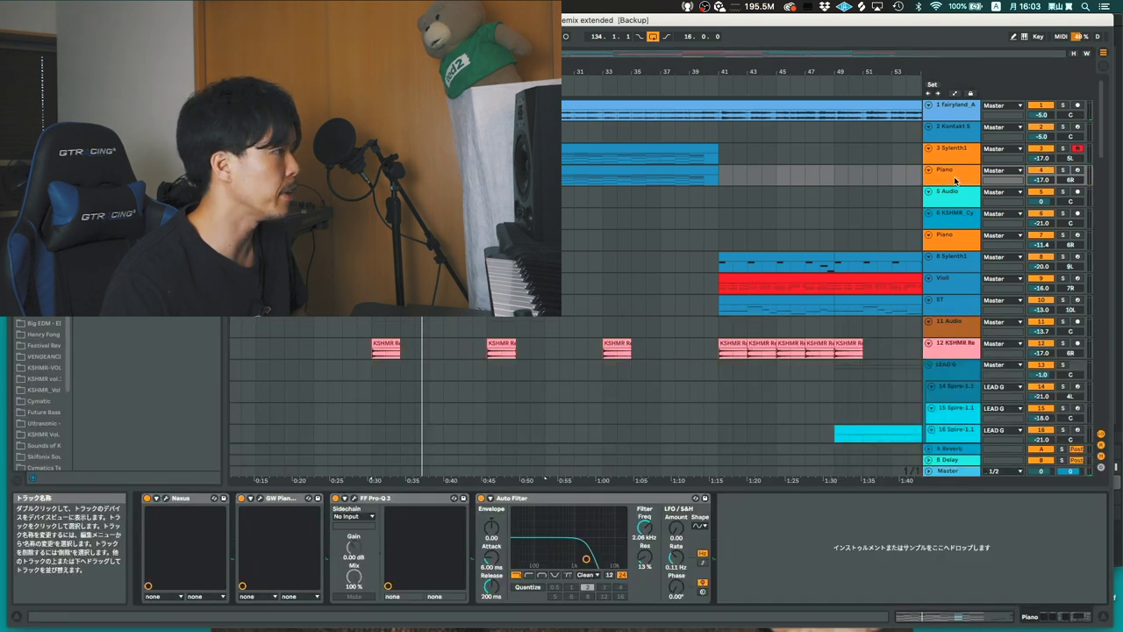
Inspect the Piano track's Nexus preset, GW PianoCentric settings and FF Pro-Q 3 curve, closing each plug-in window when done
click(165, 500)
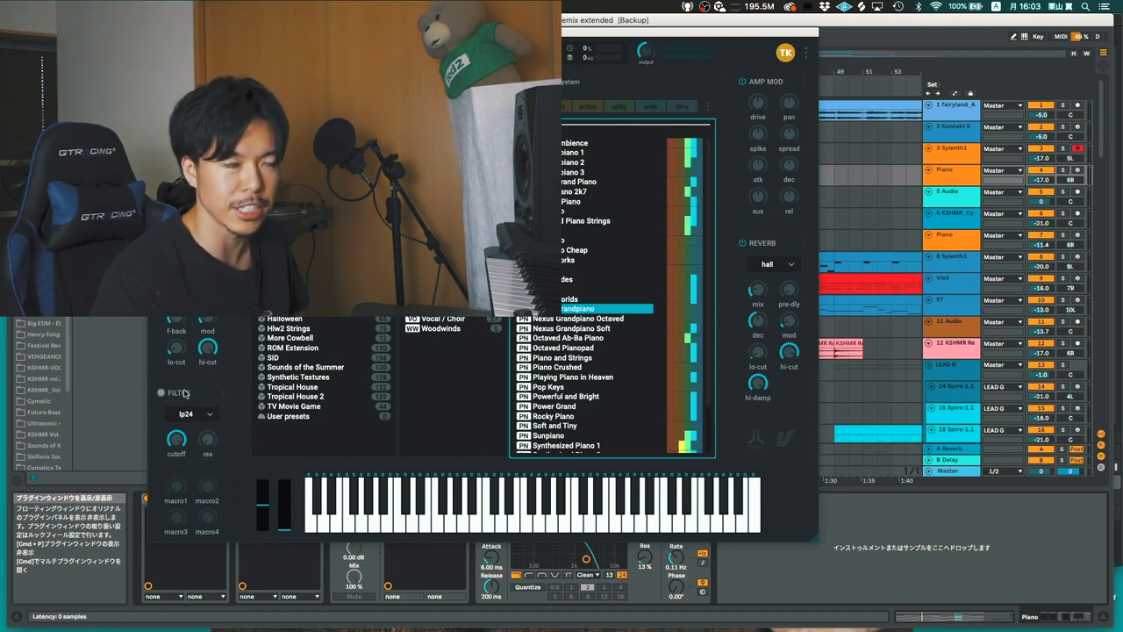
click(155, 33)
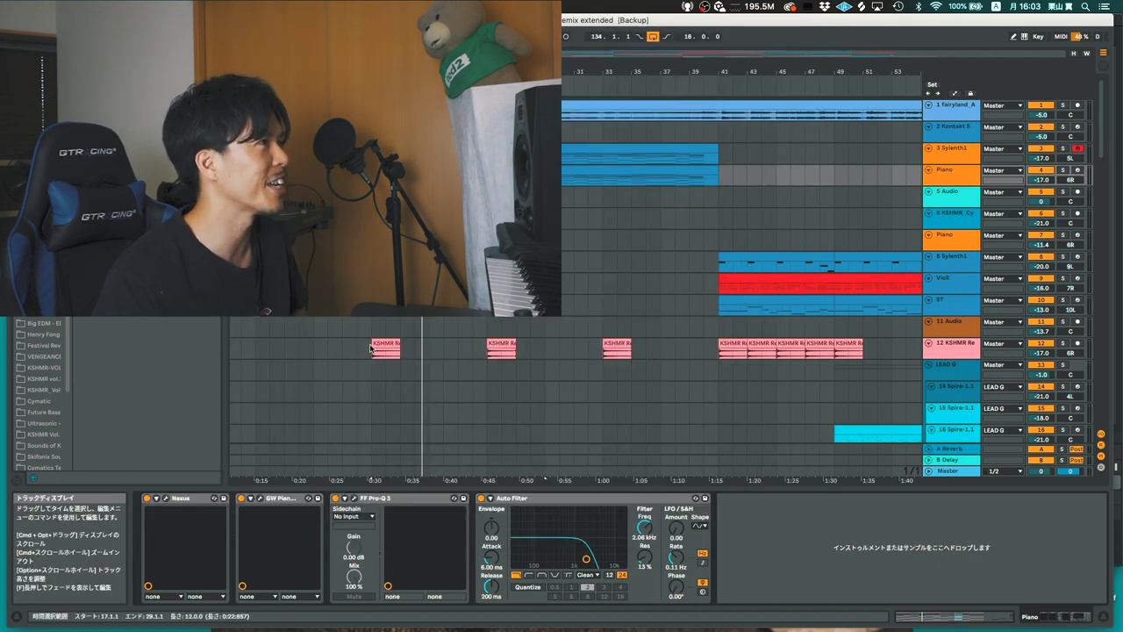
click(965, 179)
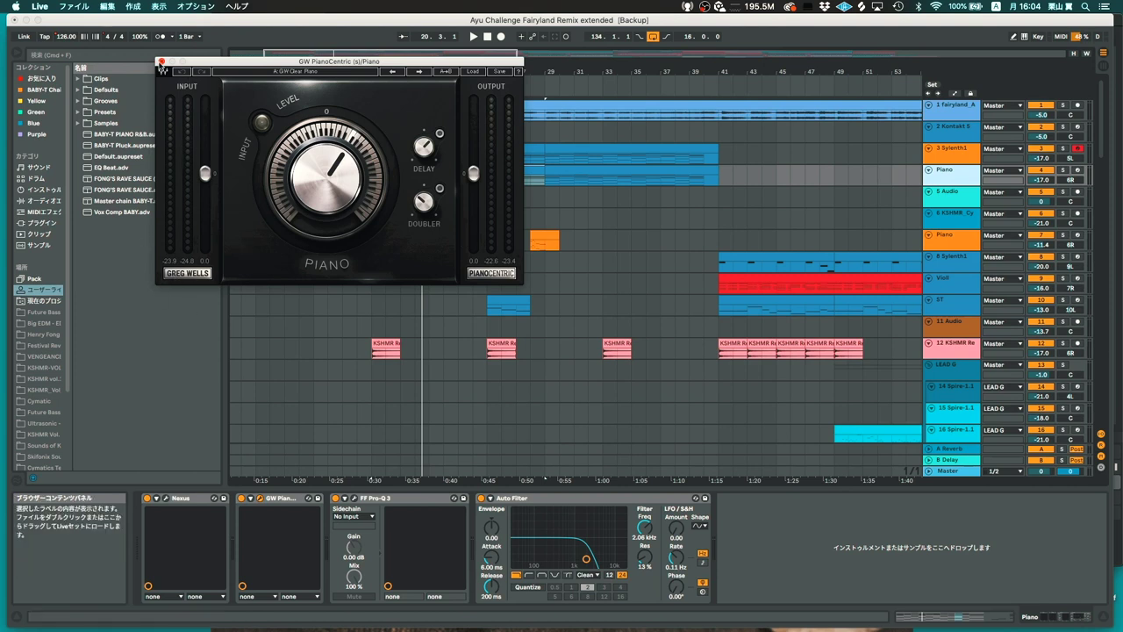
click(161, 63)
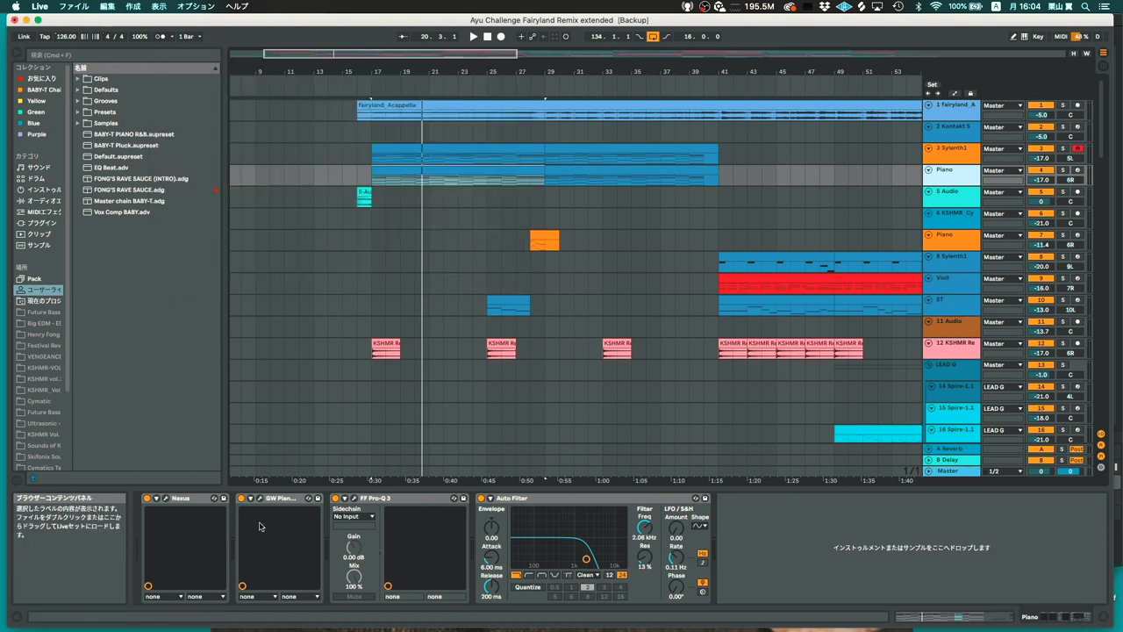
click(353, 499)
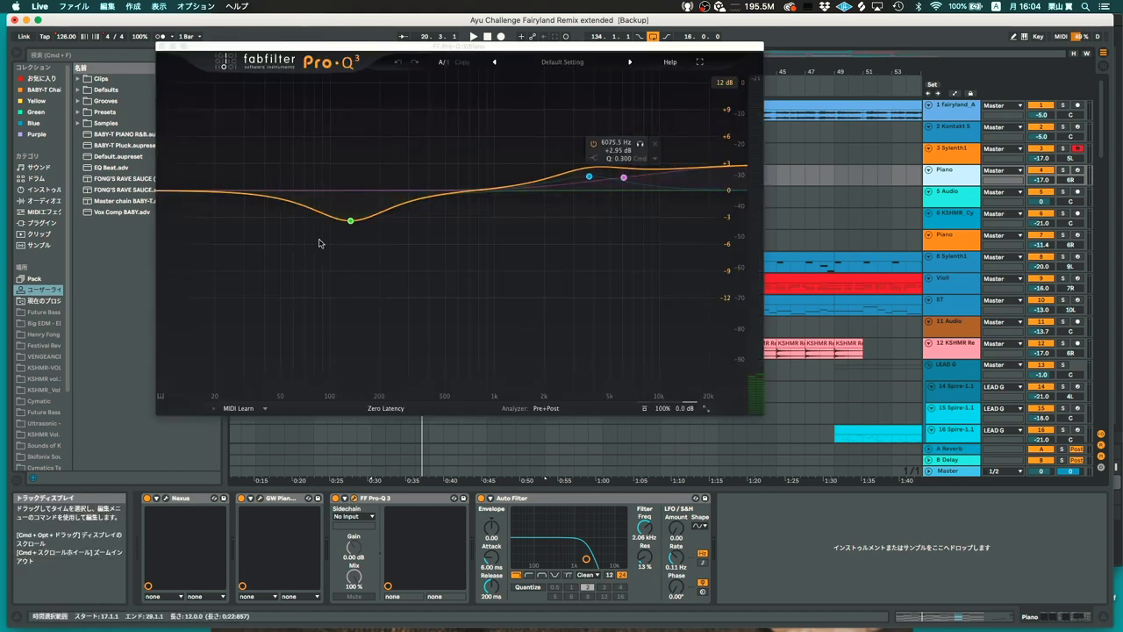
click(163, 46)
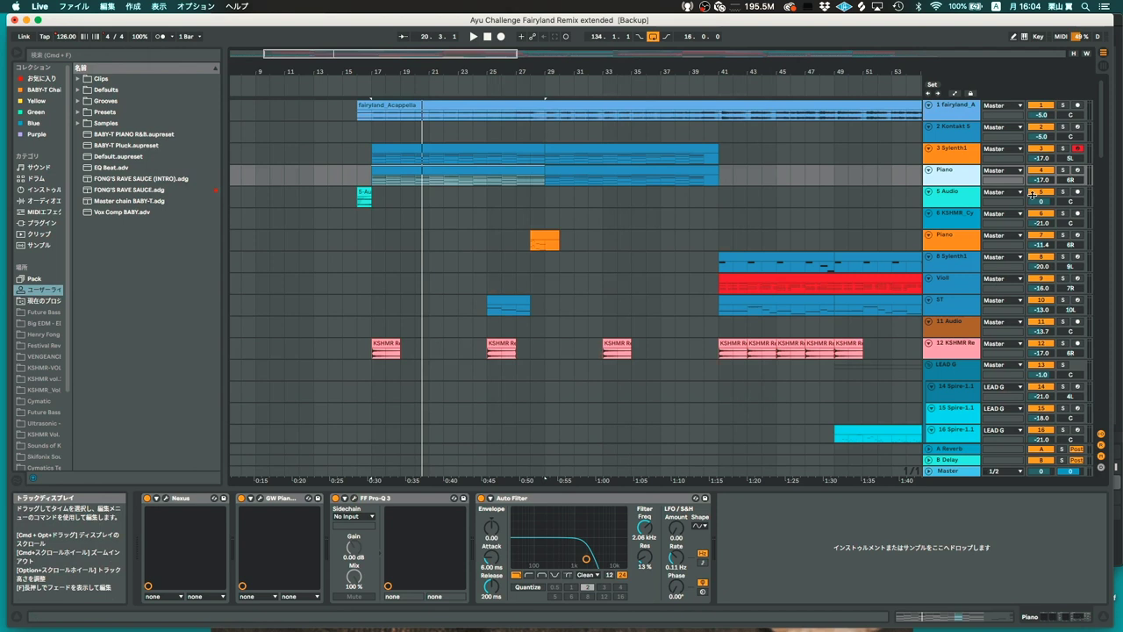
Solo the Piano track again, play it from bar 17, and turn the solo off
click(1062, 171)
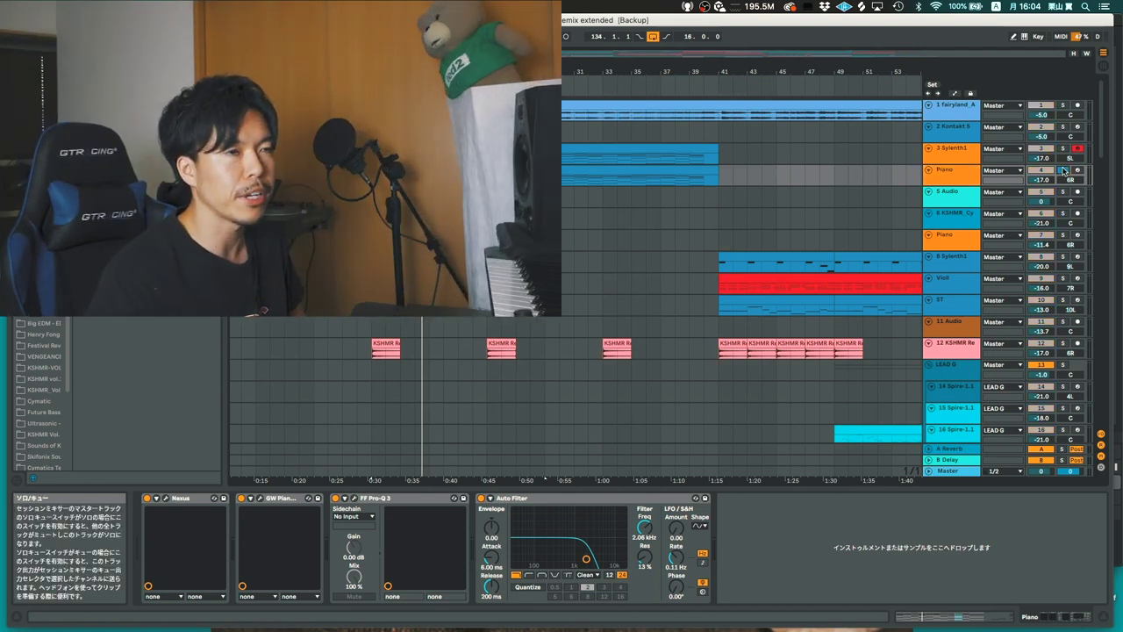
key(space)
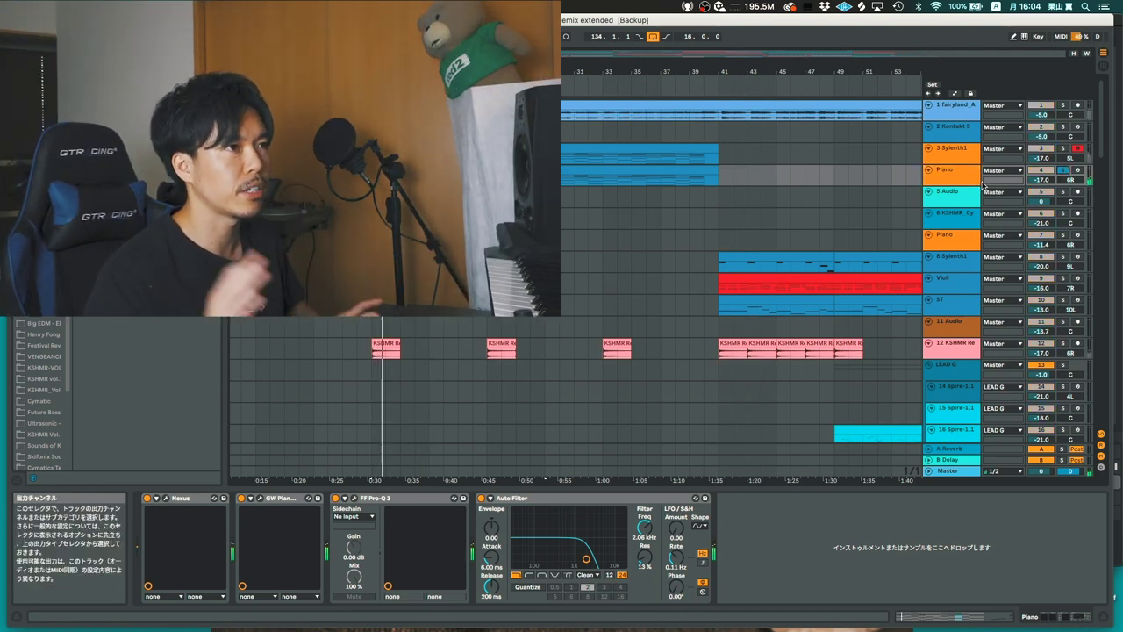
click(1063, 171)
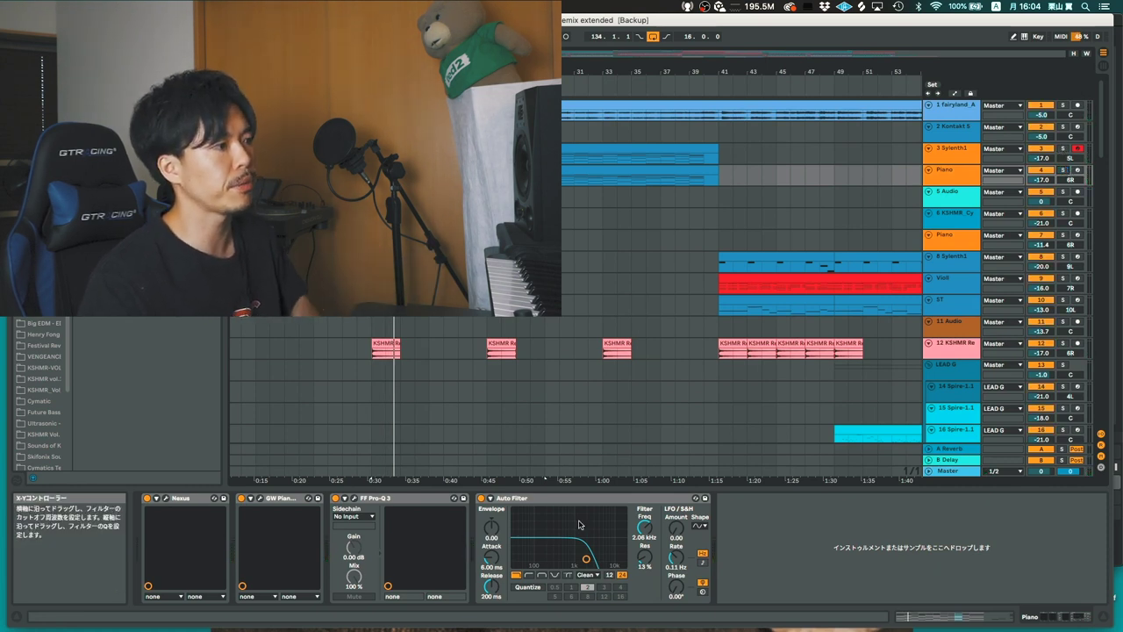
Bypass the Piano track's Auto Filter, play the full mix from bar 17 for comparison, and re-enable the filter
click(481, 498)
key(space)
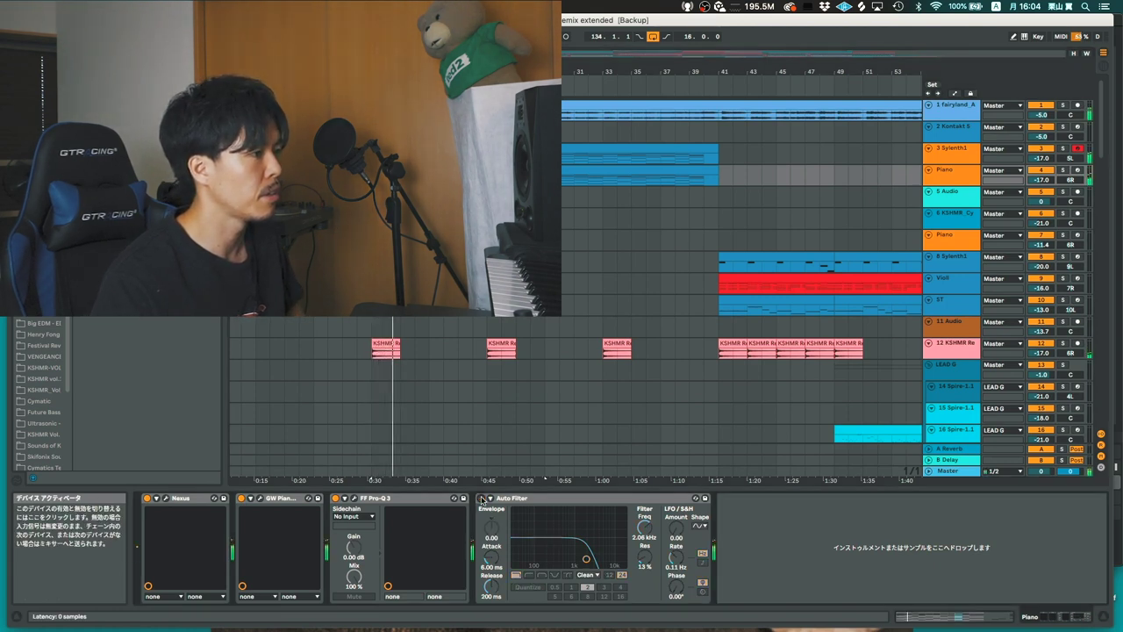
click(481, 498)
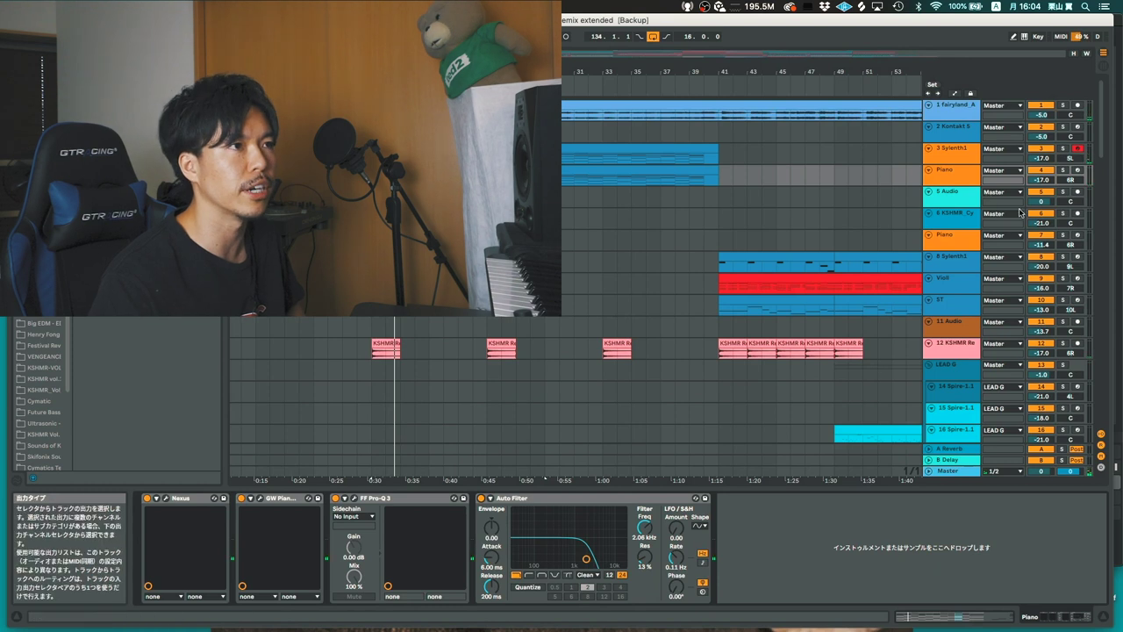
Solo the 3 Sylenth1 track during playback and inspect its Sylenth1 synth settings, closing the plug-in window when done
click(949, 150)
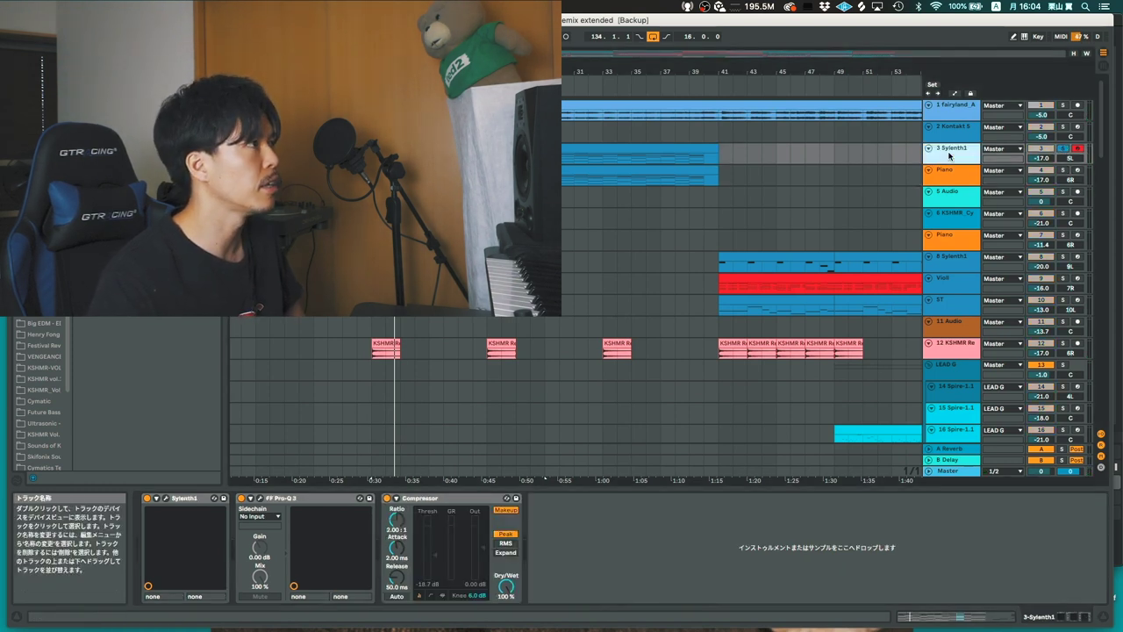
click(165, 500)
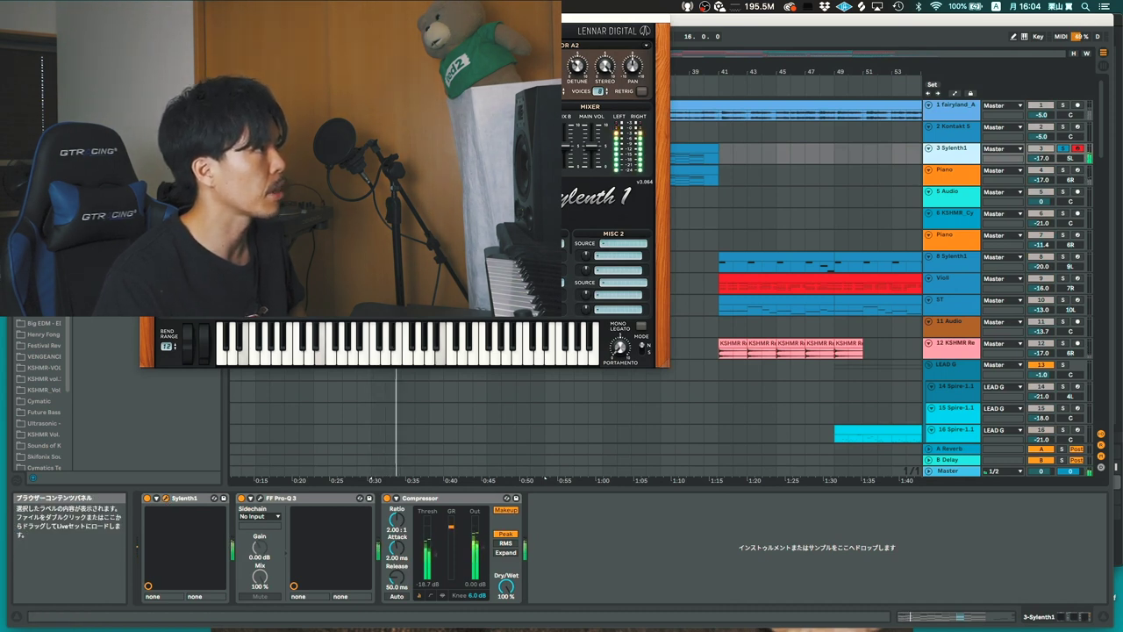
click(147, 19)
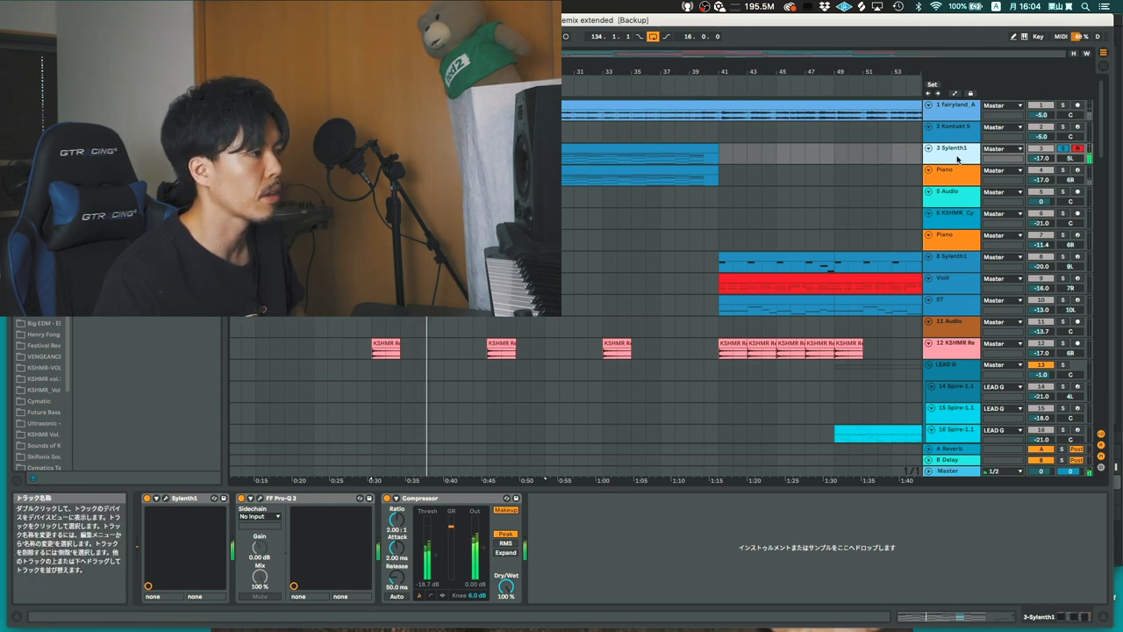
Solo the lower Sub track in the Bass group and play it from bar 17
scroll(957, 158, down, 2)
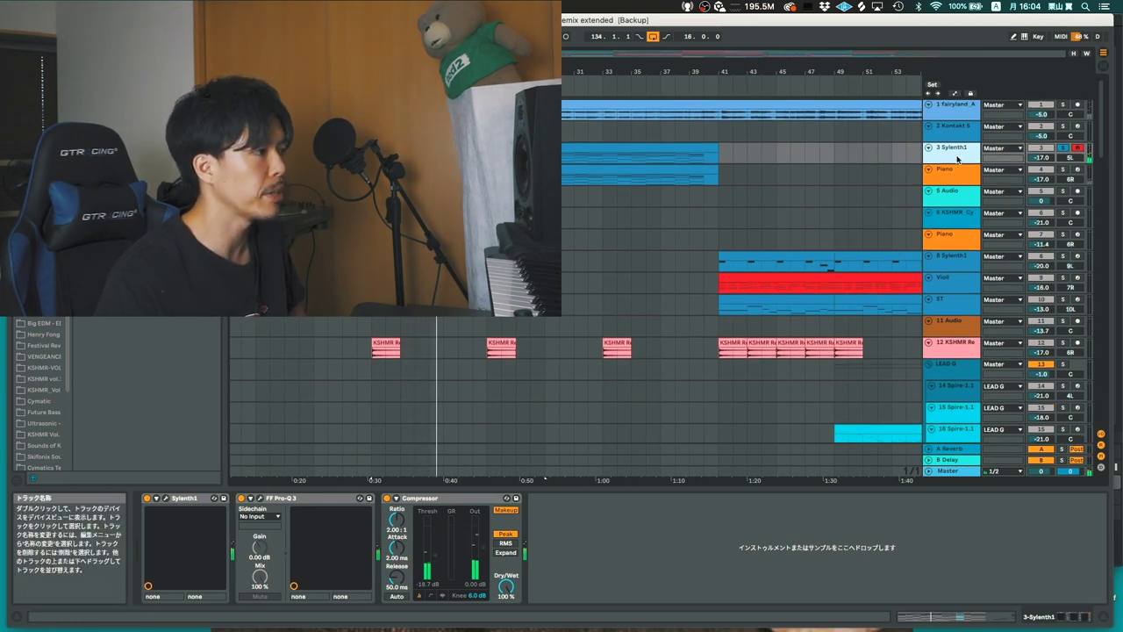
scroll(956, 158, down, 6)
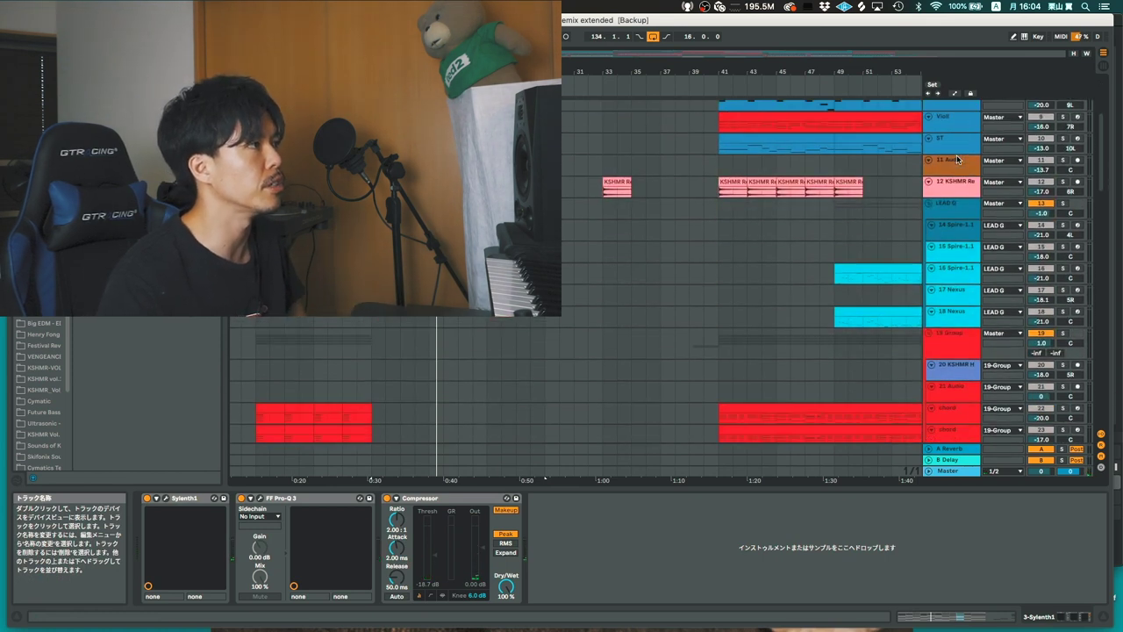
scroll(956, 155, down, 15)
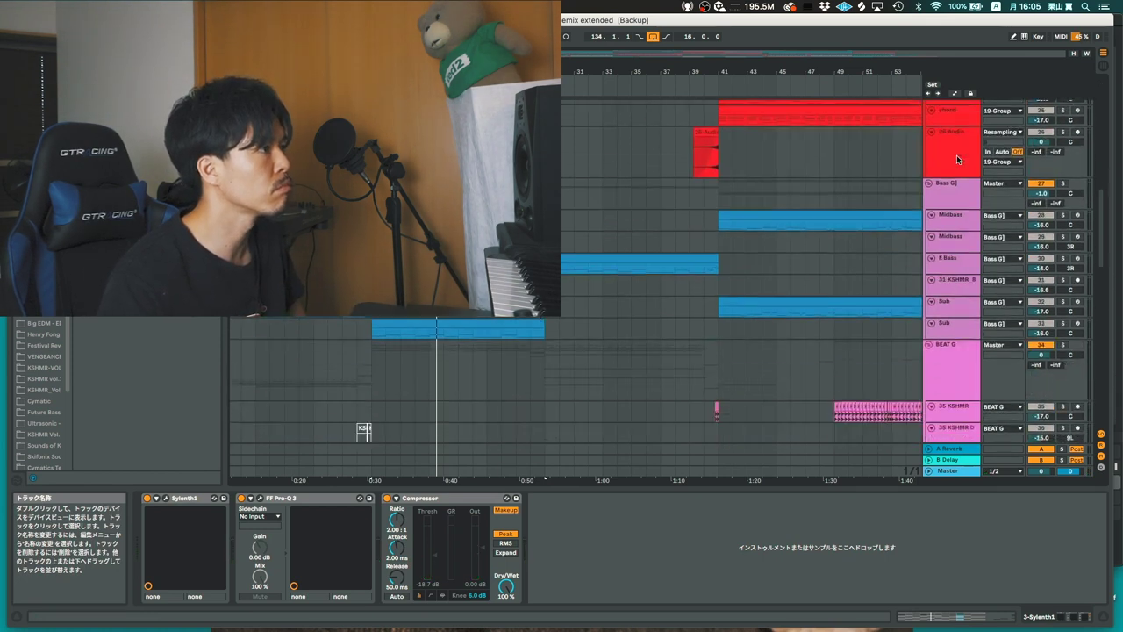
click(970, 255)
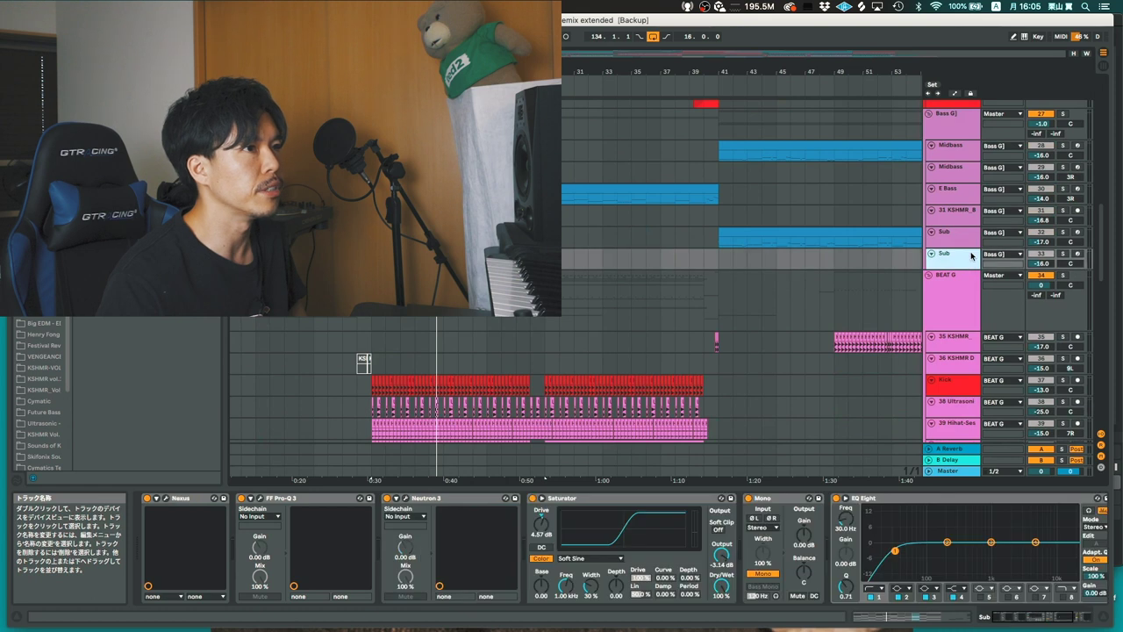
click(1063, 254)
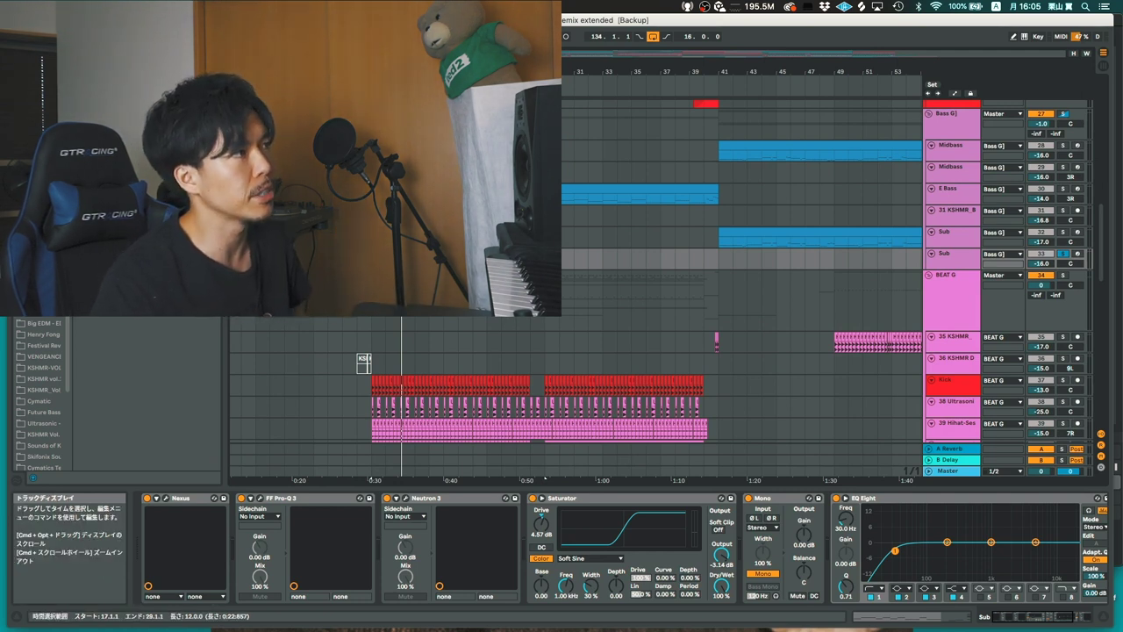
Turn off the Sub solo and compare the full mix by playing it from bar 29, bar 17 and bar 28
click(546, 173)
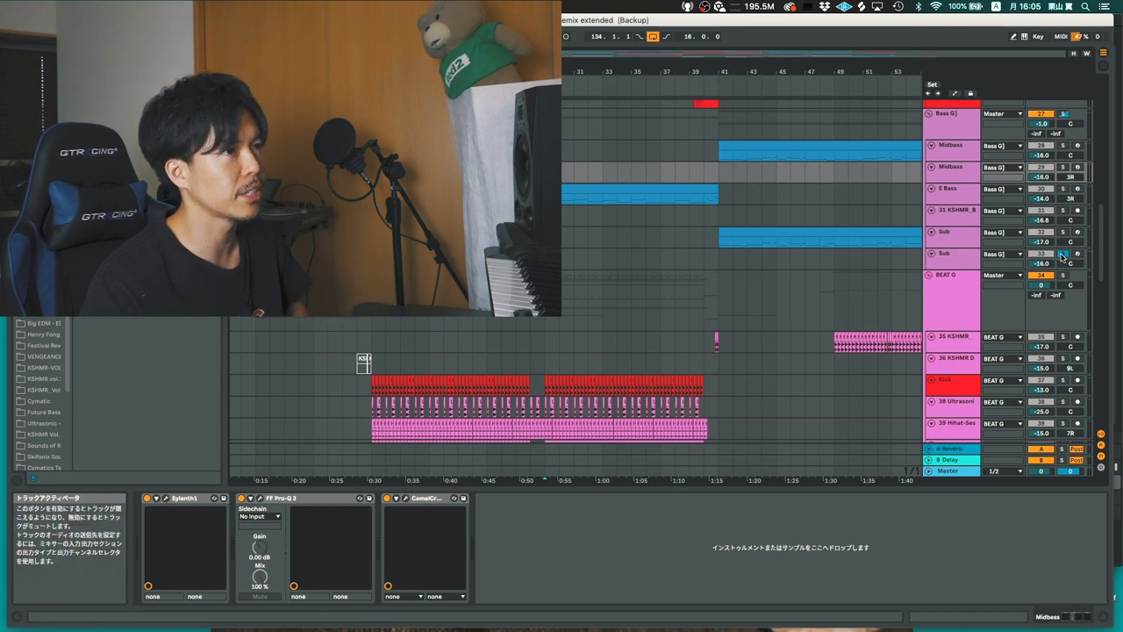
key(space)
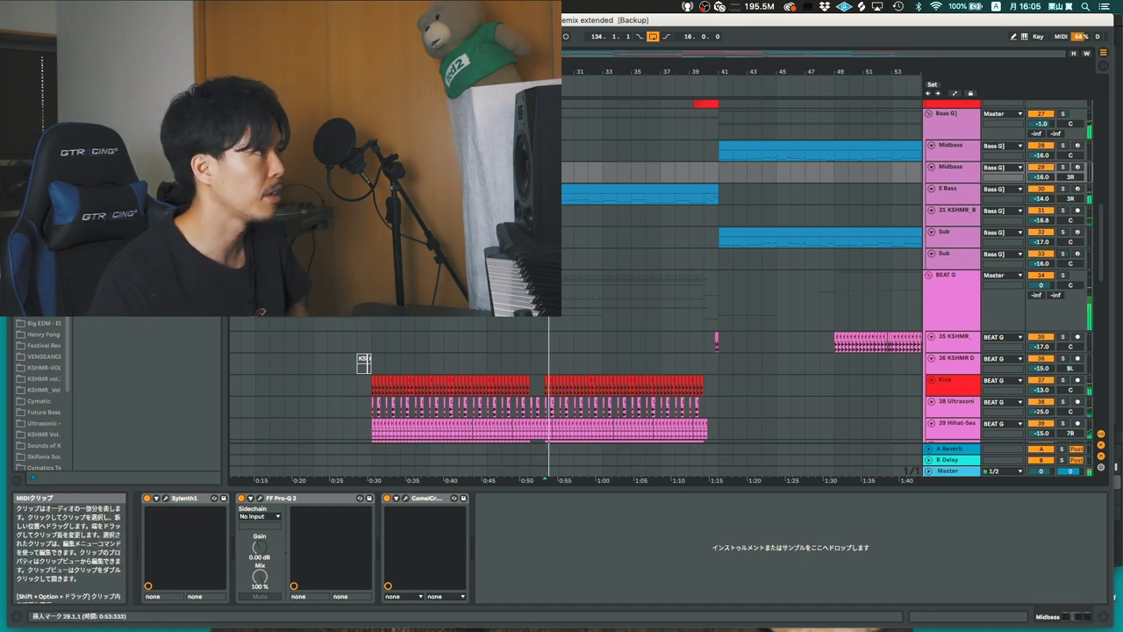
click(372, 166)
key(space)
key(space)
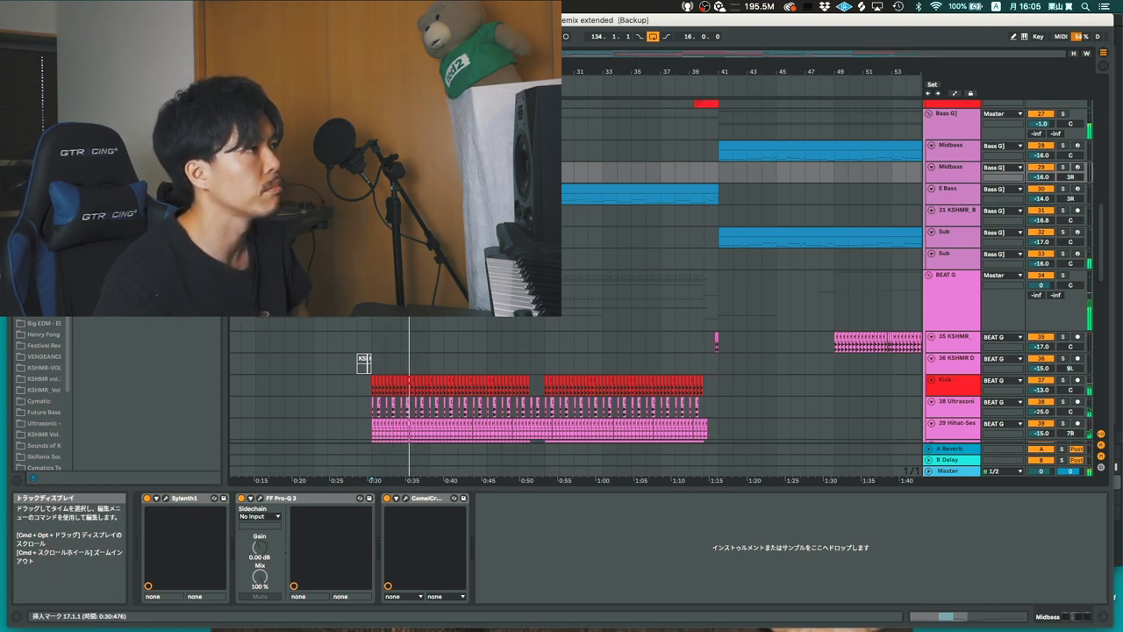
click(530, 169)
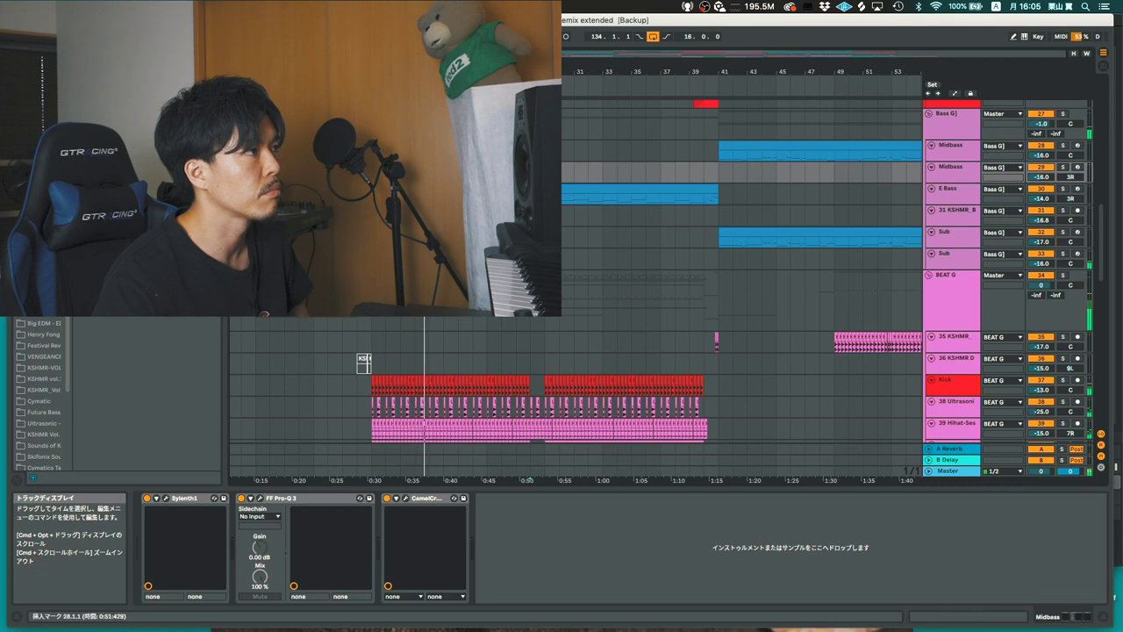
key(space)
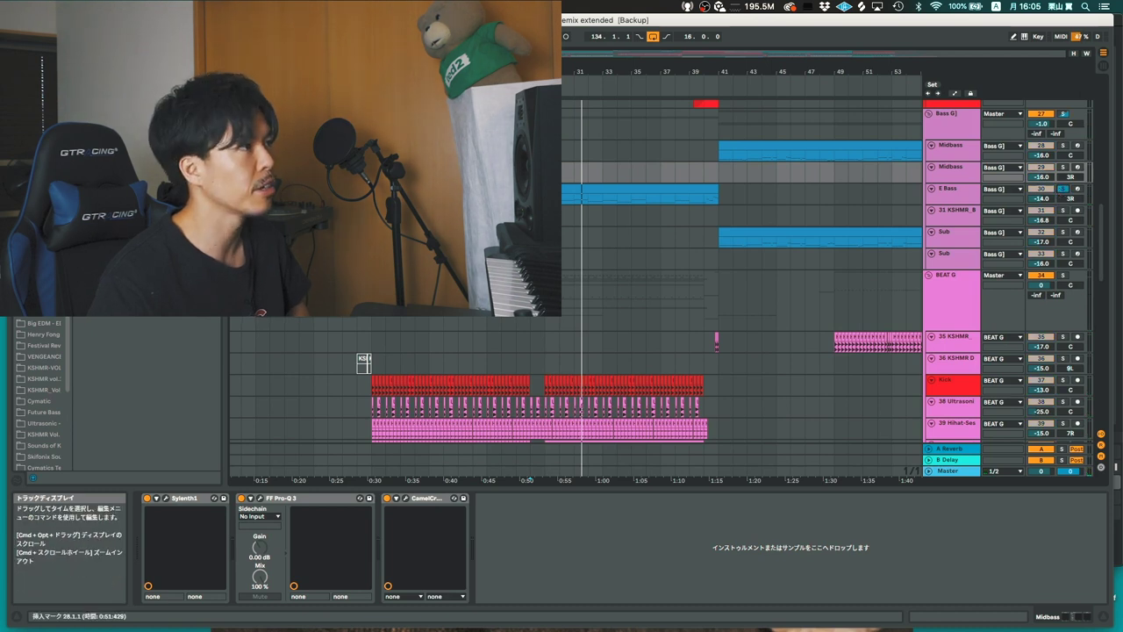
Play the soloed E Bass track from bar 29 and bring up its device chain
click(545, 197)
key(space)
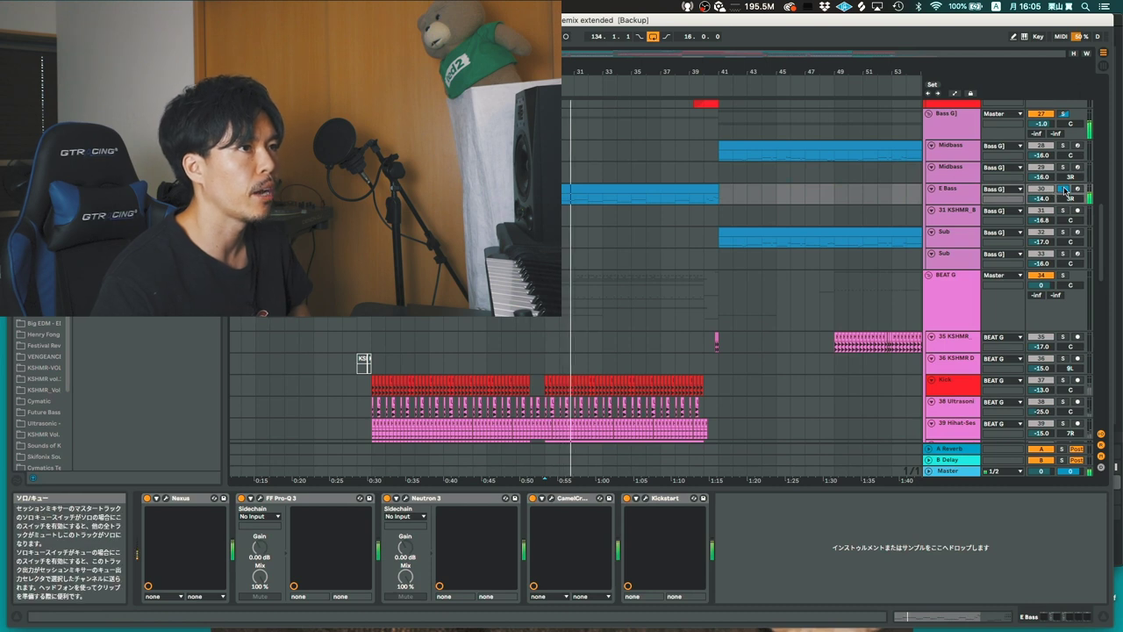
click(961, 197)
Play the full mix from bar 26 without the E Bass solo, looking through the BEAT G, Bass and 19-Group tracks
drag(545, 72, 545, 127)
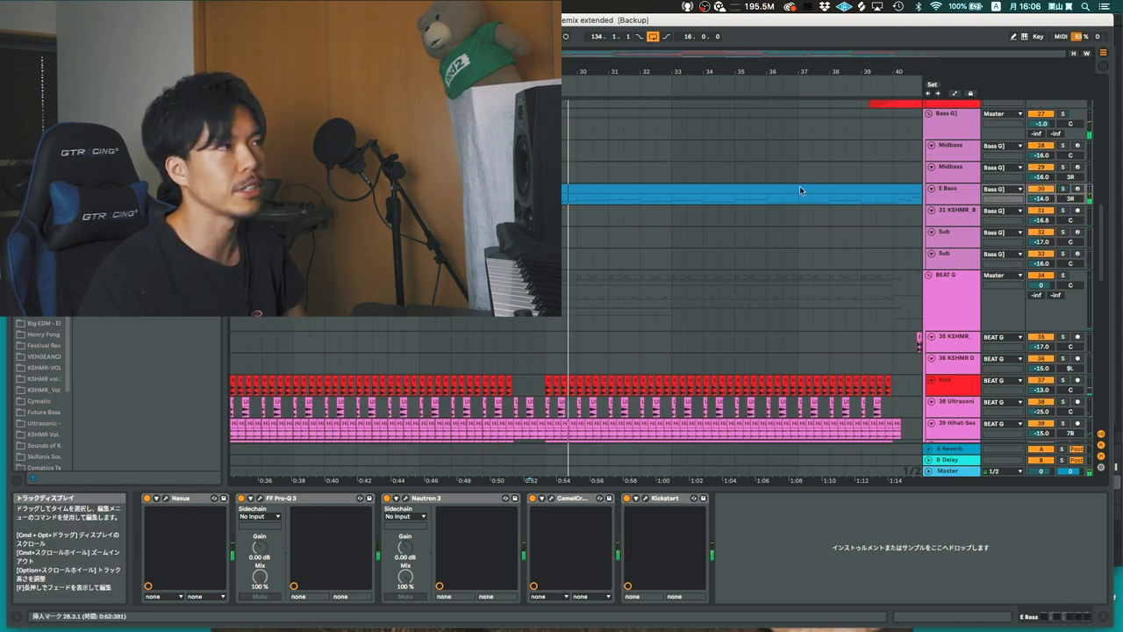
key(space)
drag(478, 72, 478, 47)
click(466, 193)
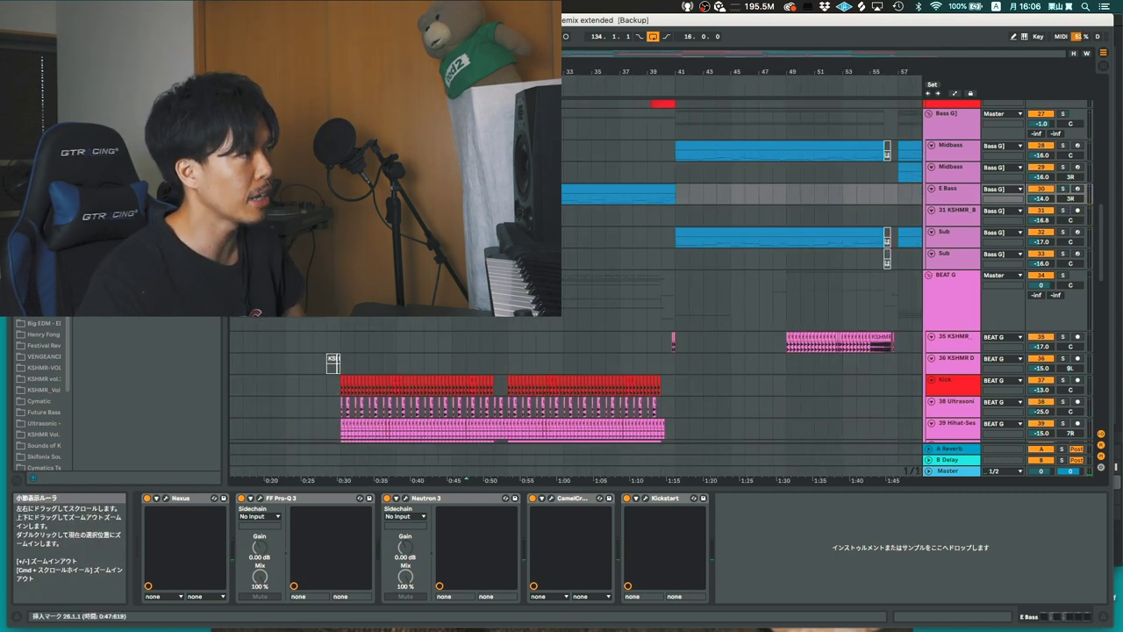
key(space)
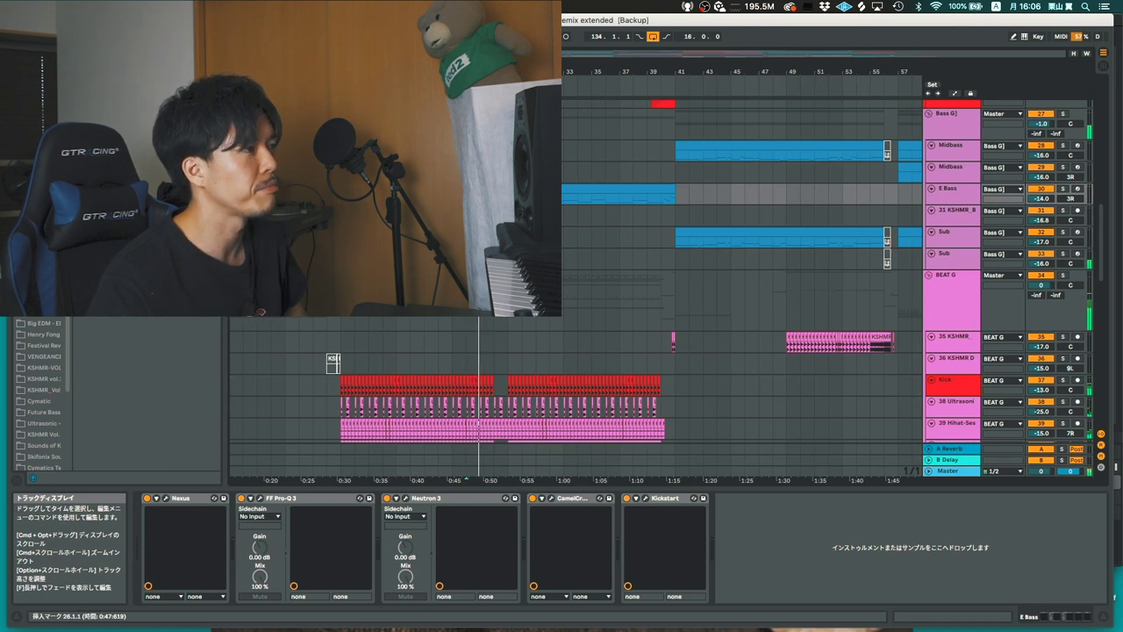
scroll(658, 289, down, 6)
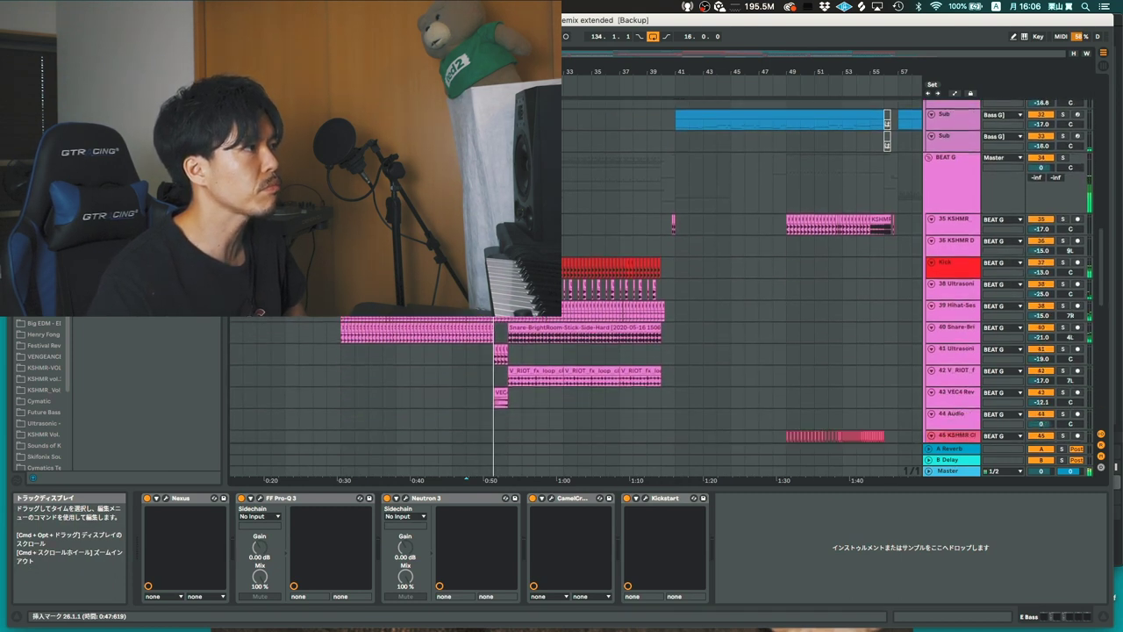
scroll(261, 312, down, 1)
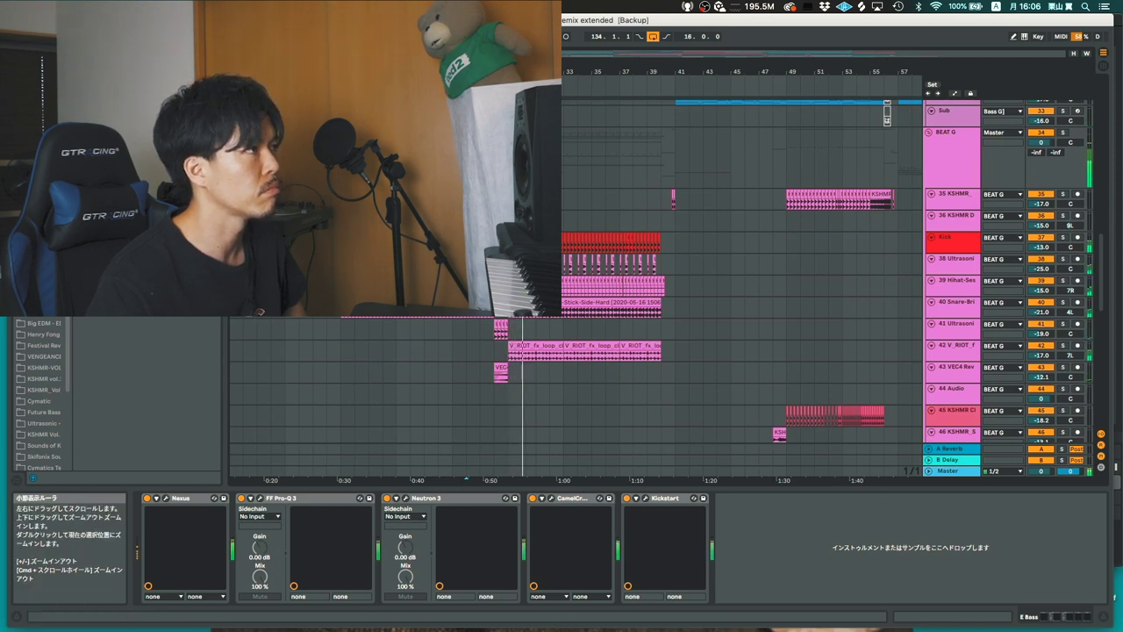
scroll(482, 264, down, 5)
scroll(483, 263, up, 4)
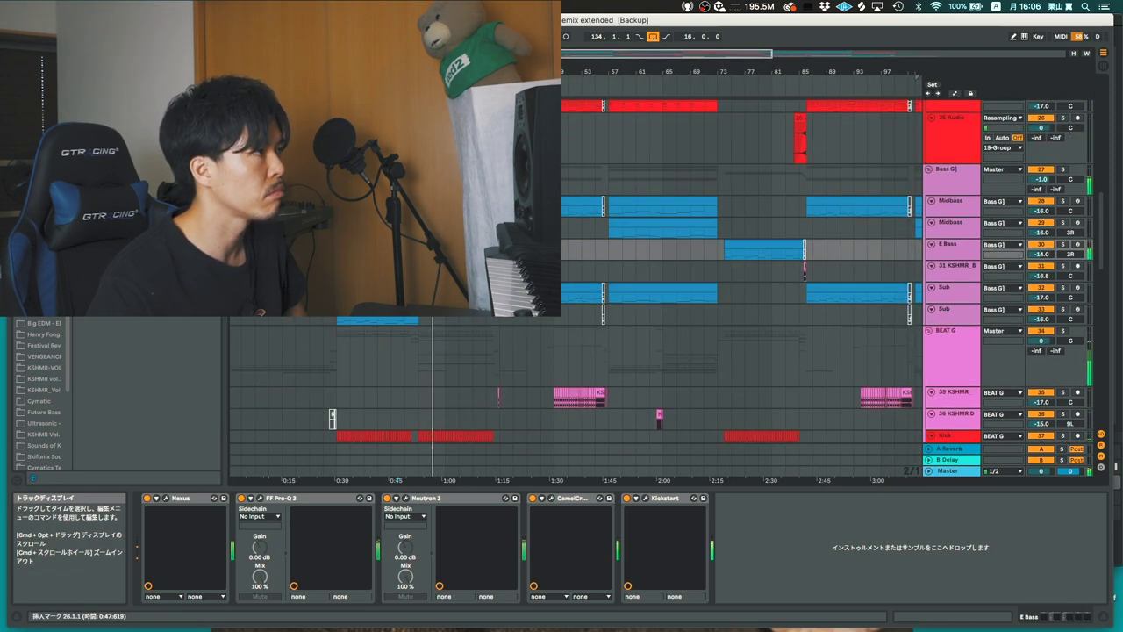
scroll(746, 290, up, 8)
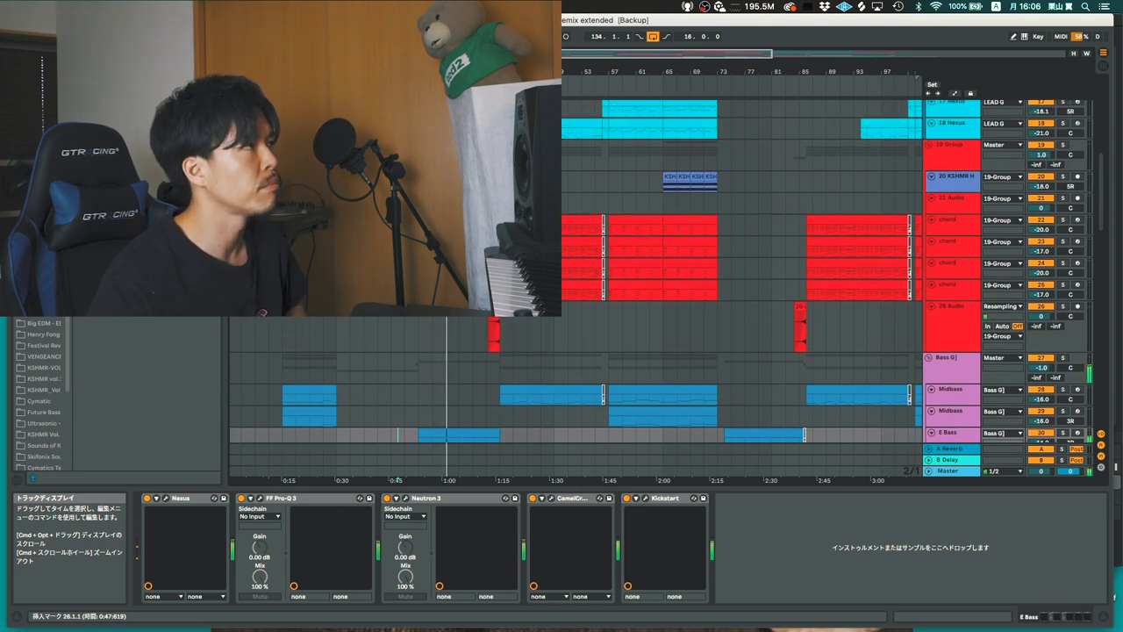
Play the mix from bar 39 with the 19-Group devices shown, and review the chord, lead and upper instrument tracks
click(472, 156)
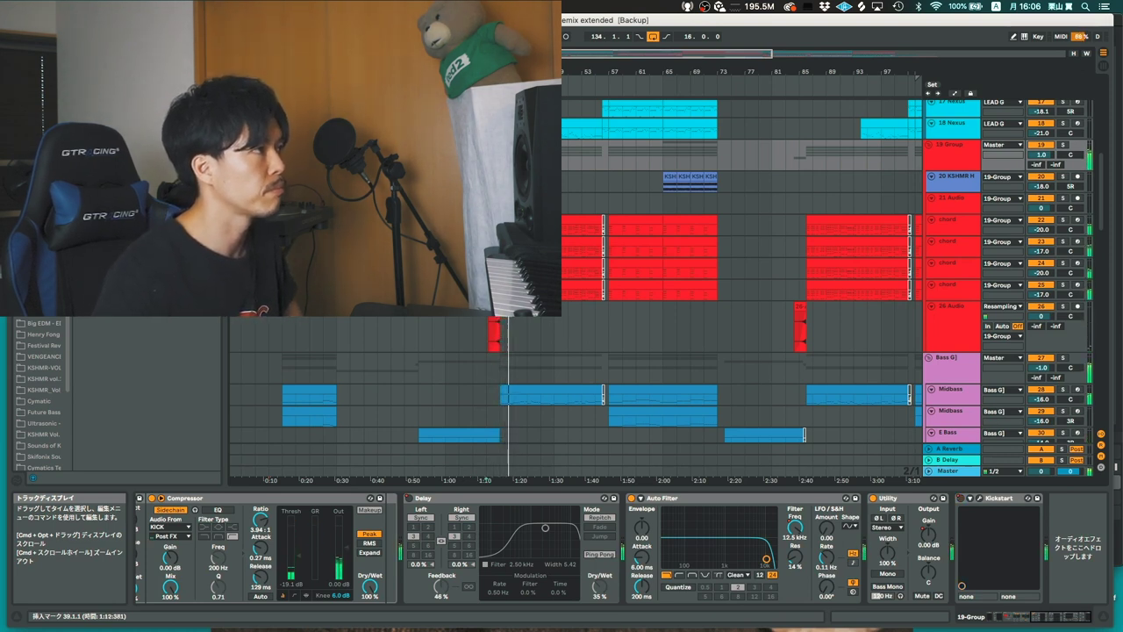
drag(497, 72, 497, 141)
scroll(526, 263, up, 3)
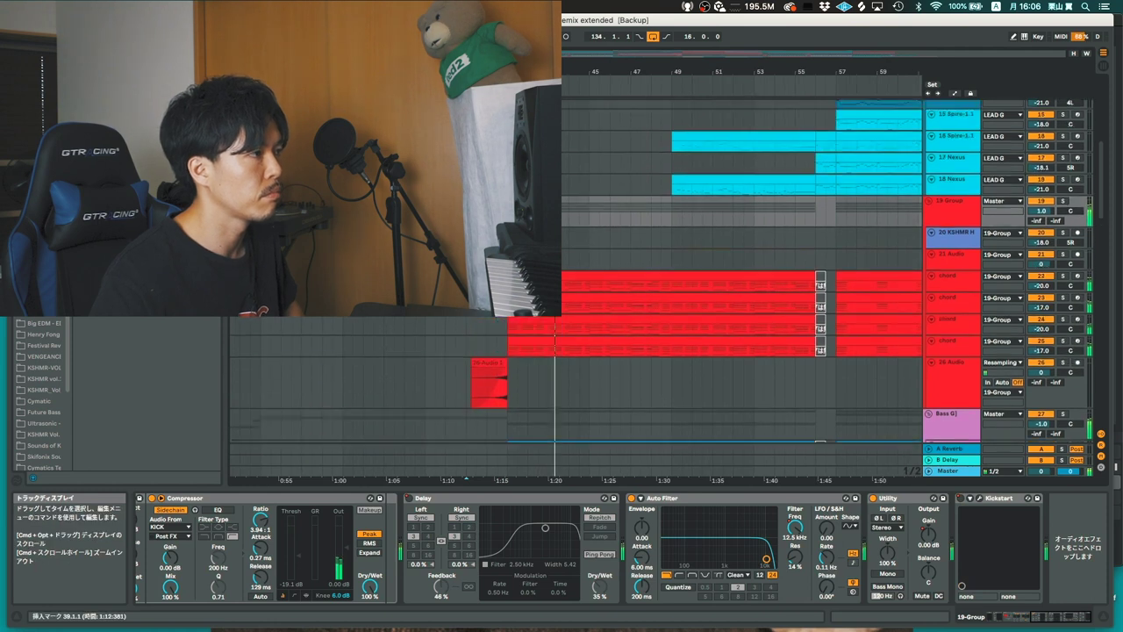
scroll(658, 290, up, 5)
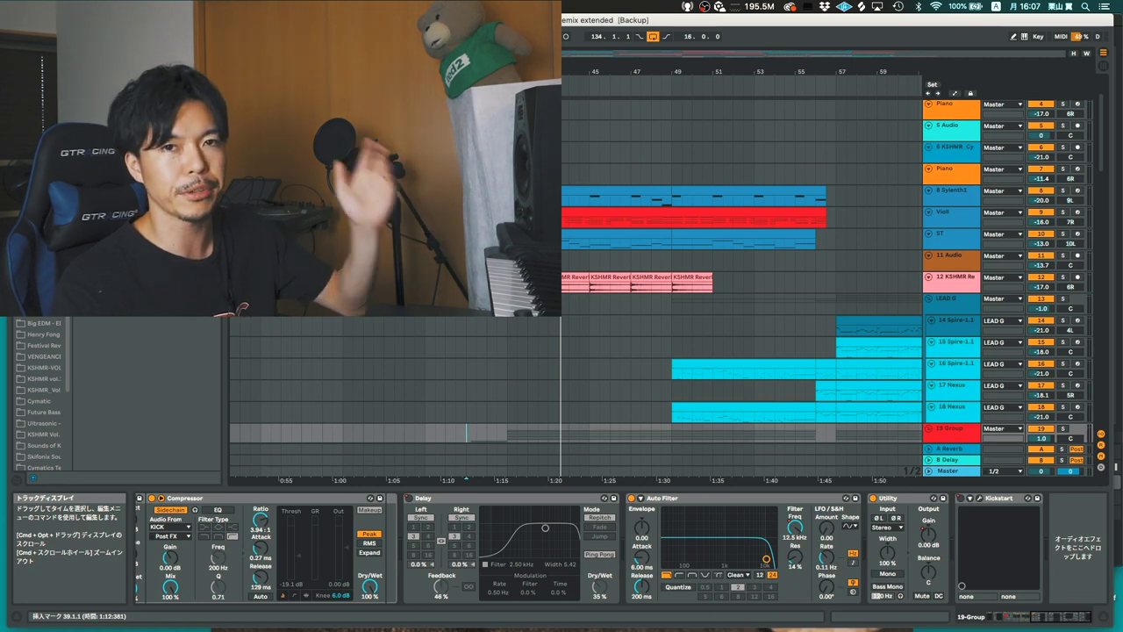
scroll(571, 264, up, 3)
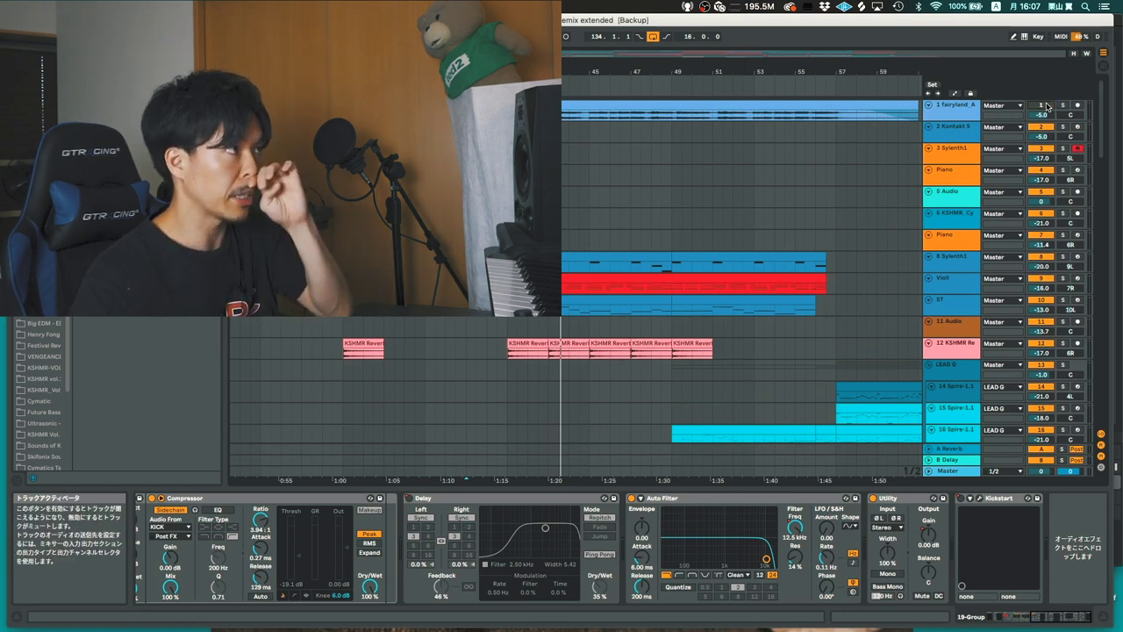
Play the full mix from bar 37 and bring up the device chain of the 12 KSHMR Reverb track
click(426, 132)
key(space)
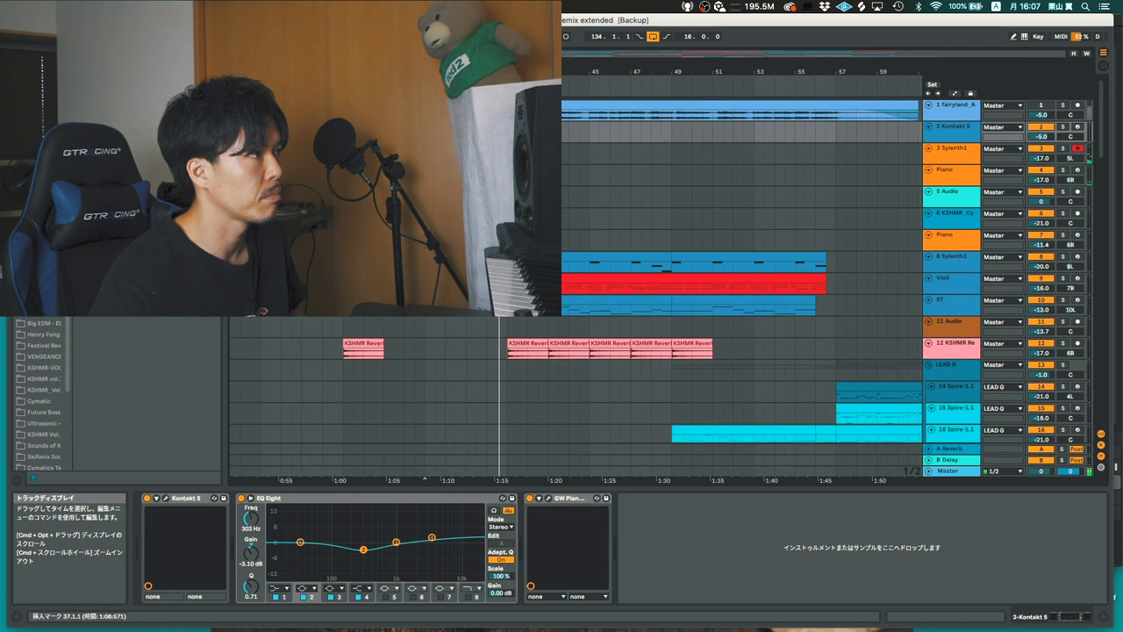
scroll(487, 212, down, 5)
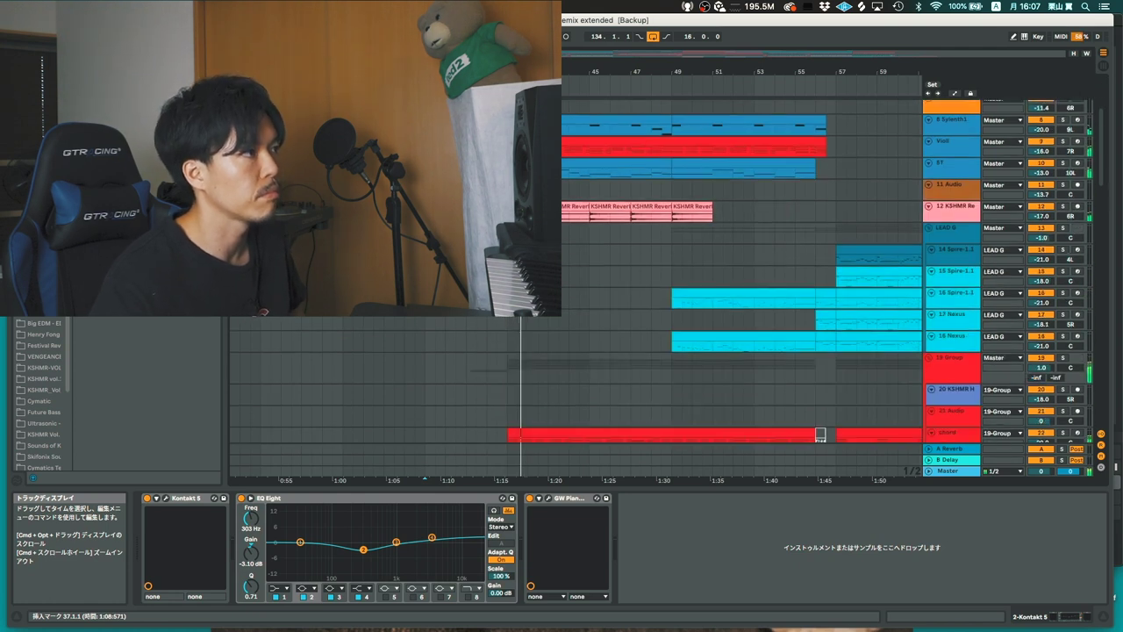
click(487, 212)
Audition the soloed 26 Audio track from bar 40 and turn its solo off
scroll(487, 213, down, 5)
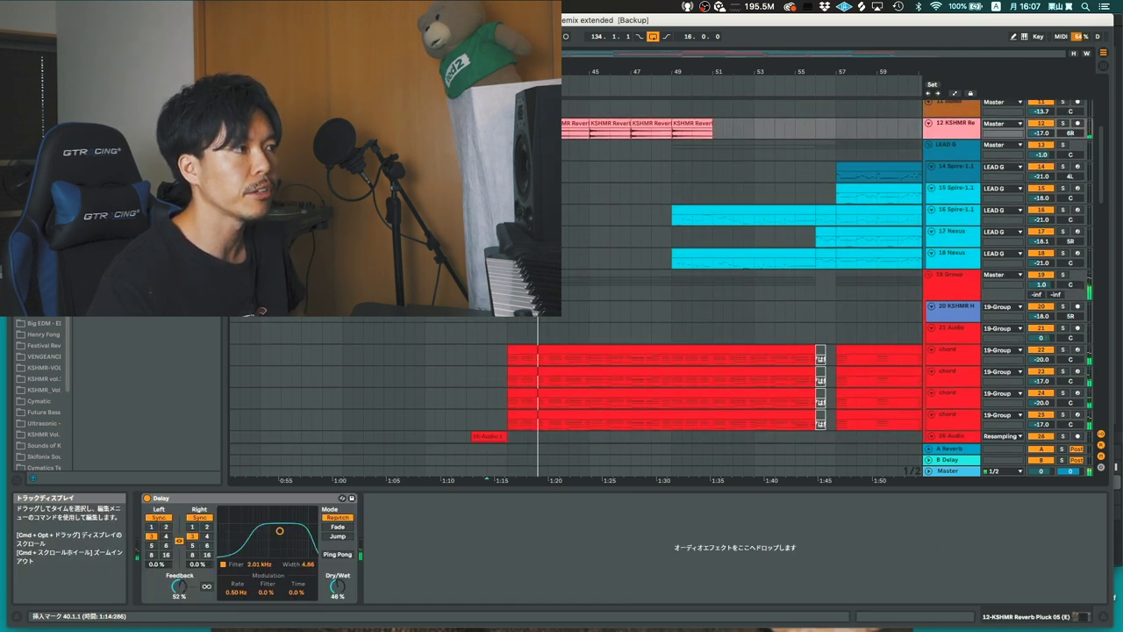
click(487, 213)
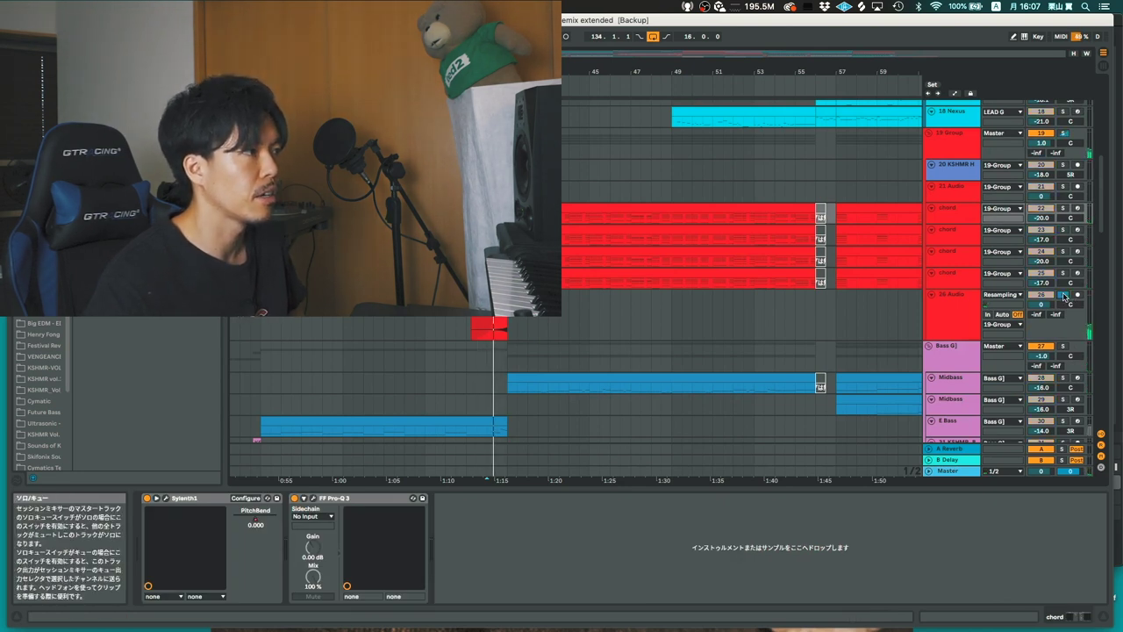
click(1064, 295)
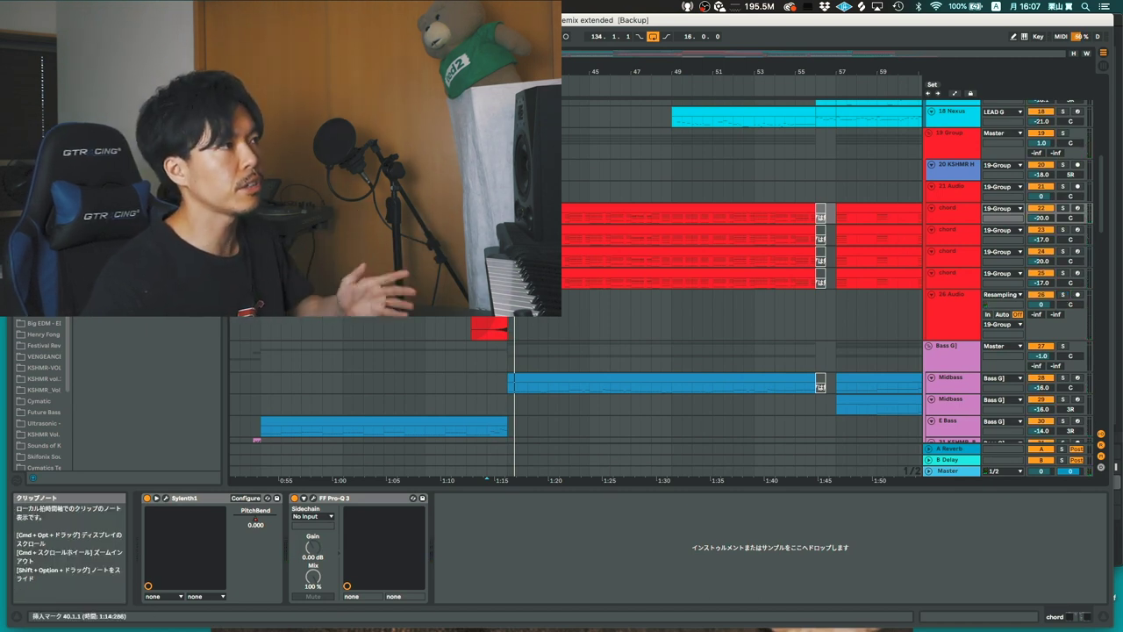
Solo the 19-Group at bar 41, and play from there with the solo off to hear the full mix
click(507, 218)
click(1066, 135)
key(space)
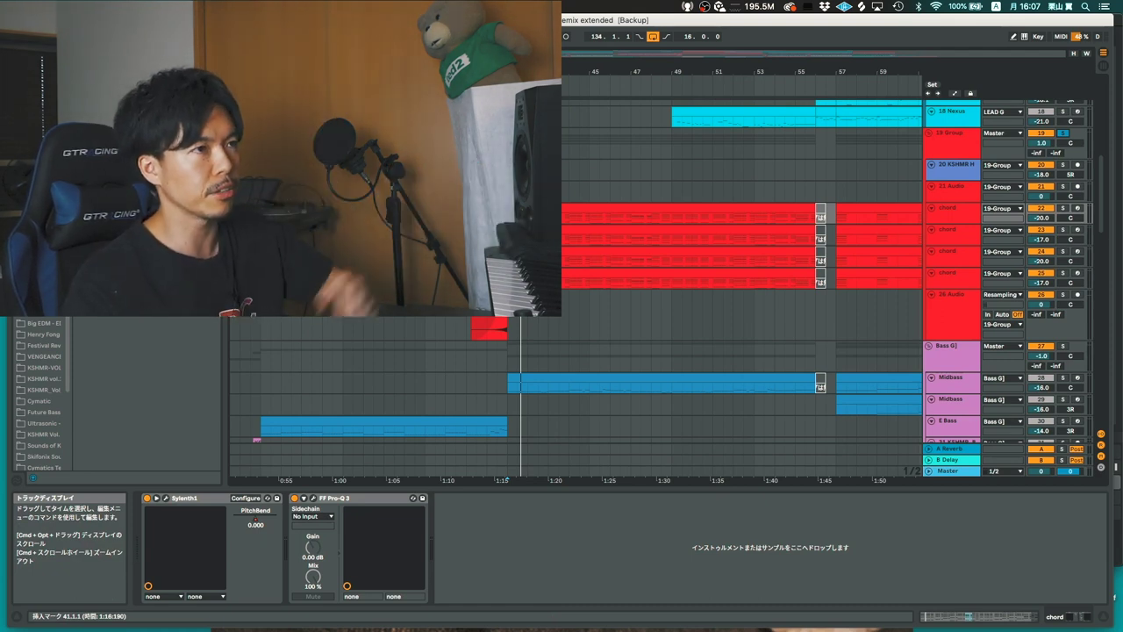
key(space)
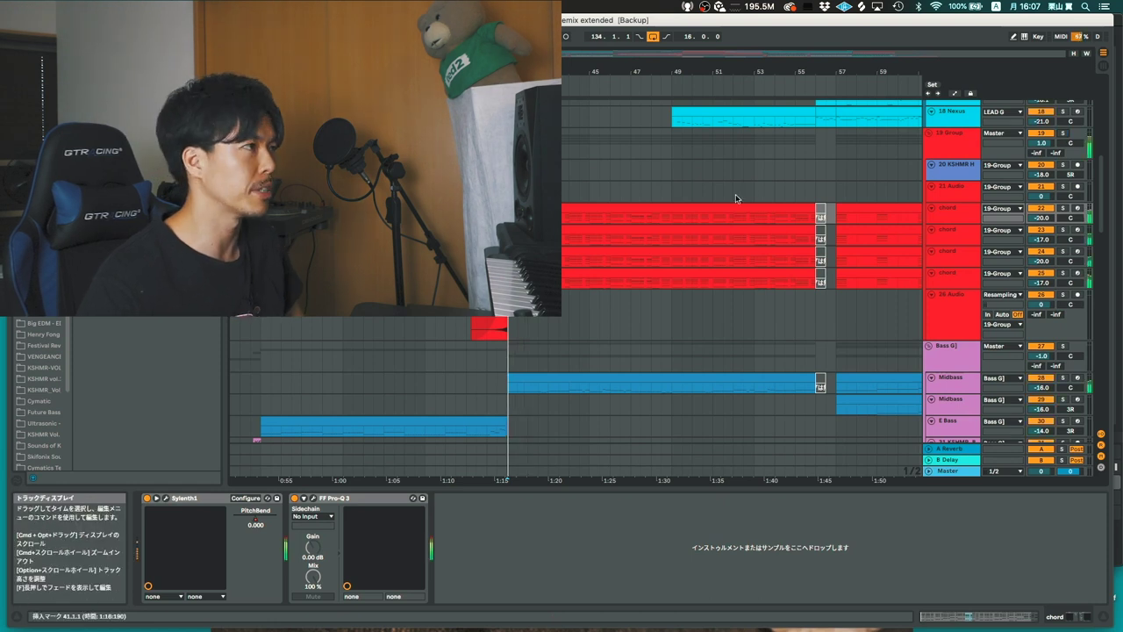
Play the full mix from bar 39 and look over the chord and bass tracks across the wider arrangement
click(476, 191)
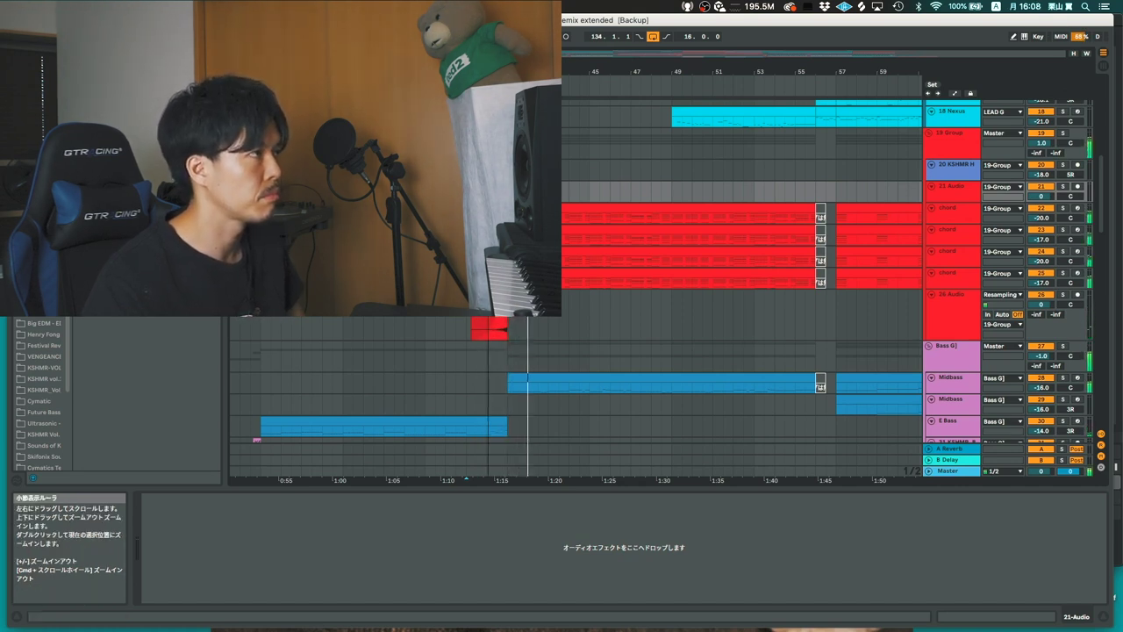
drag(492, 72, 492, 31)
scroll(579, 369, down, 5)
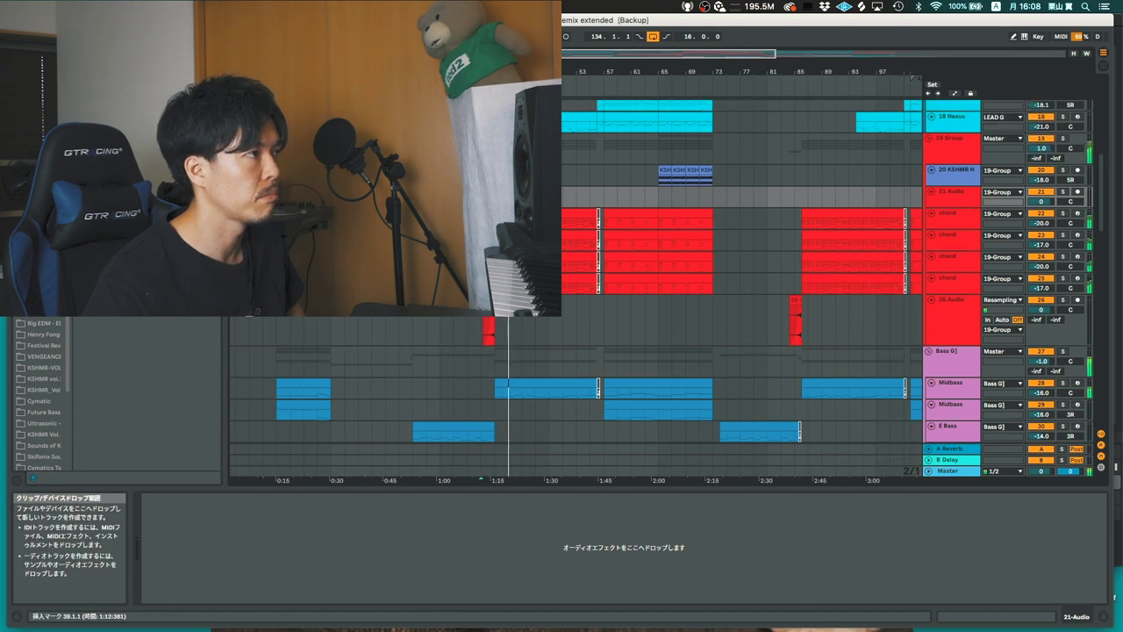
scroll(579, 351, down, 7)
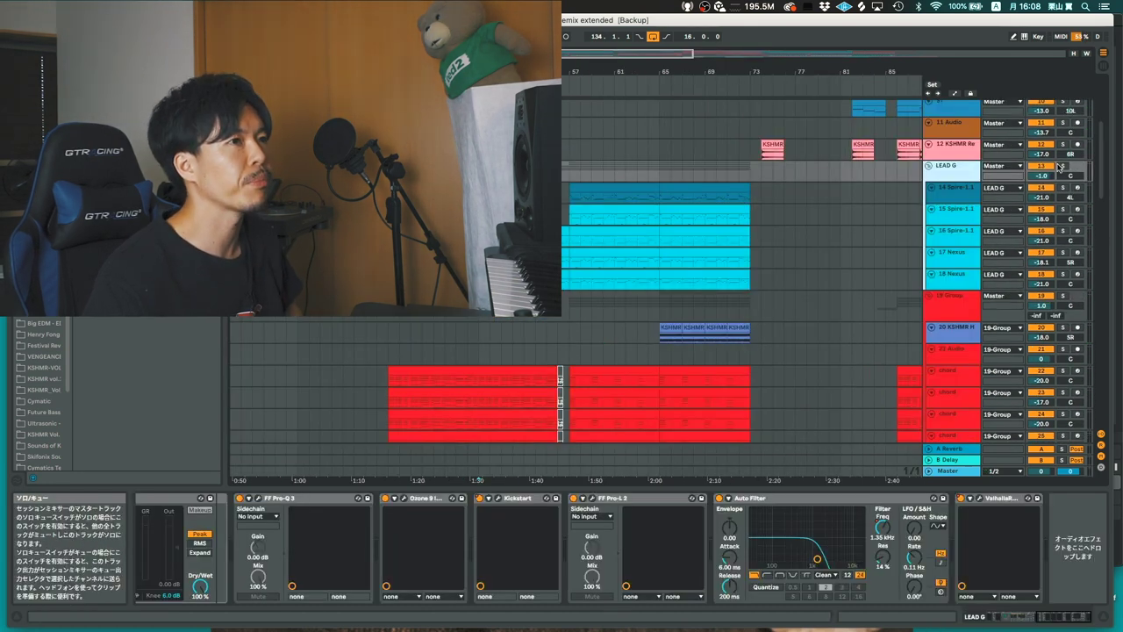
Play the full mix from bar 40 with the LEAD G devices shown, examining all tracks down to 69 Ultrasonic and back up to the acappella
click(389, 171)
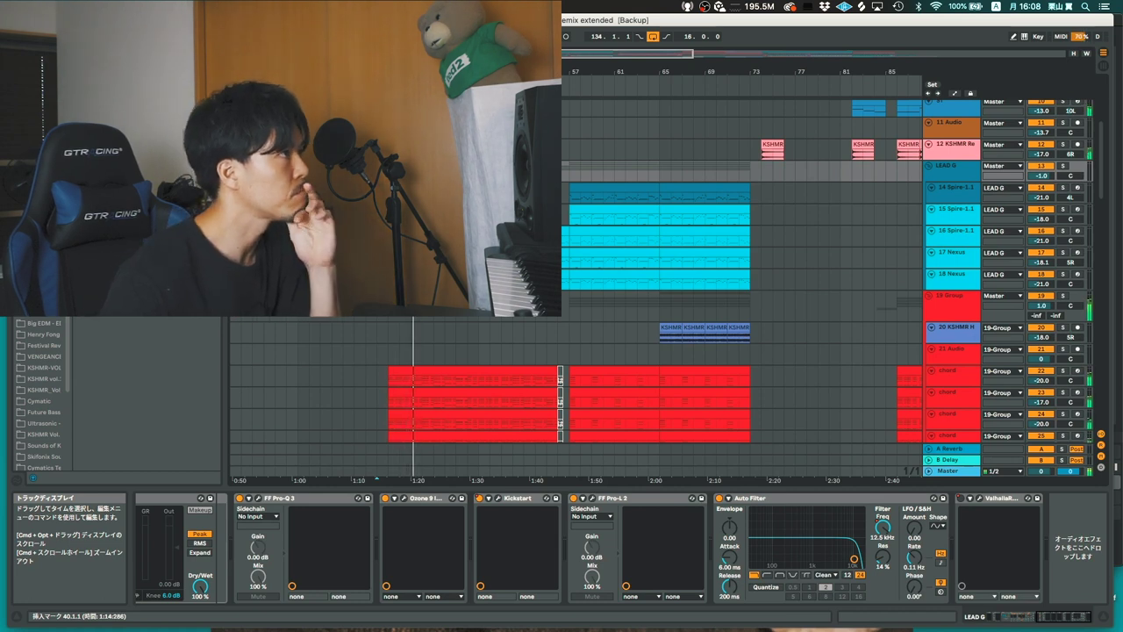
scroll(576, 288, down, 10)
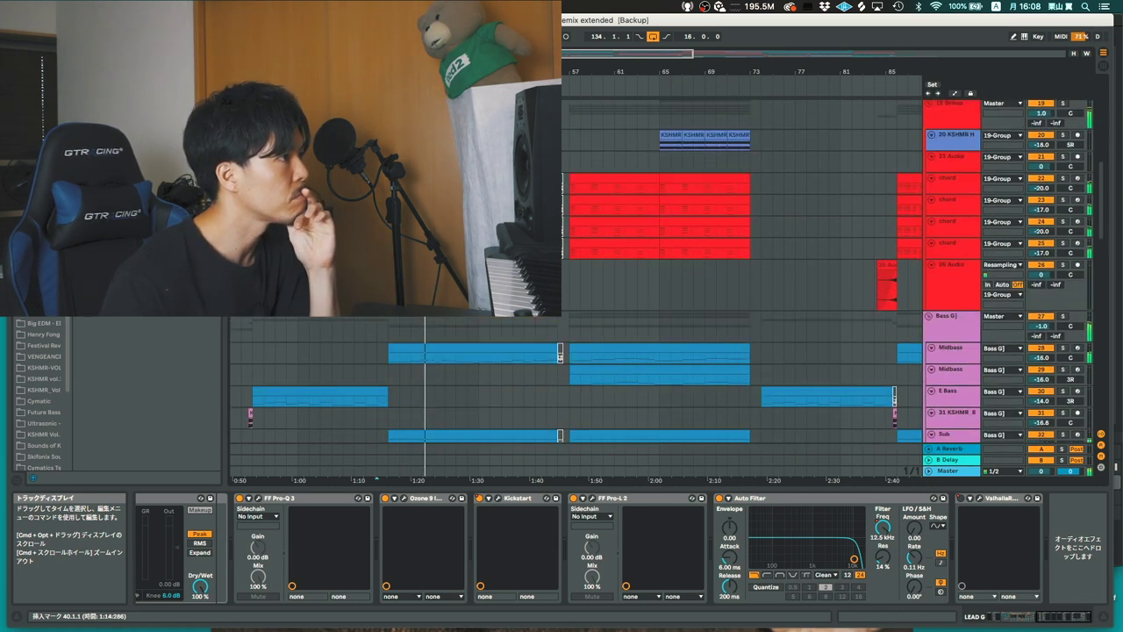
scroll(615, 290, down, 10)
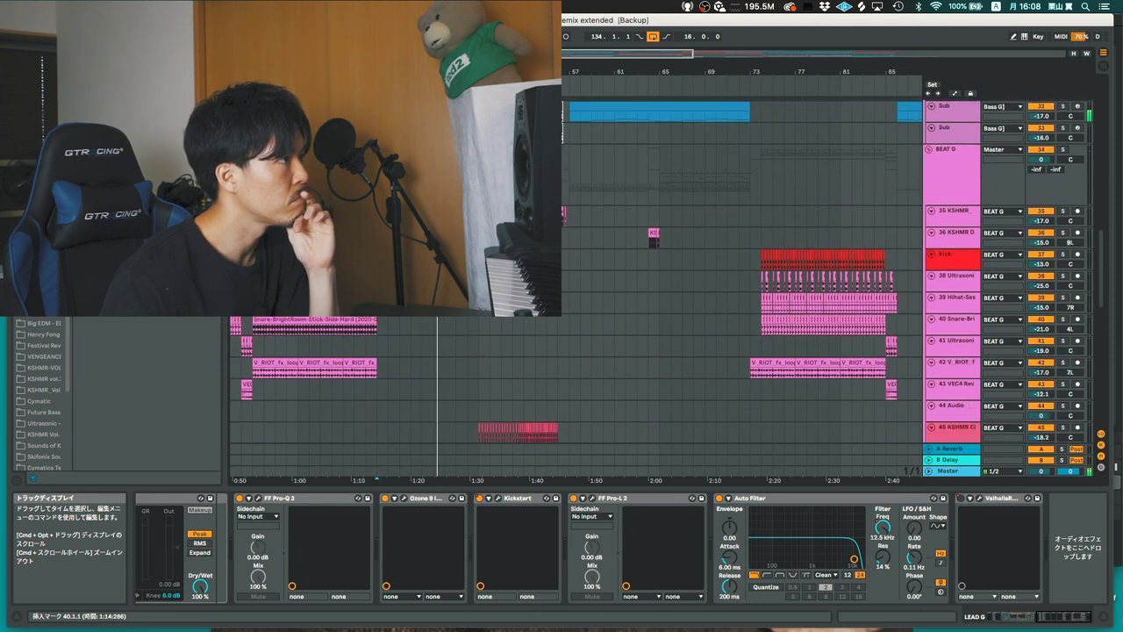
scroll(614, 289, down, 10)
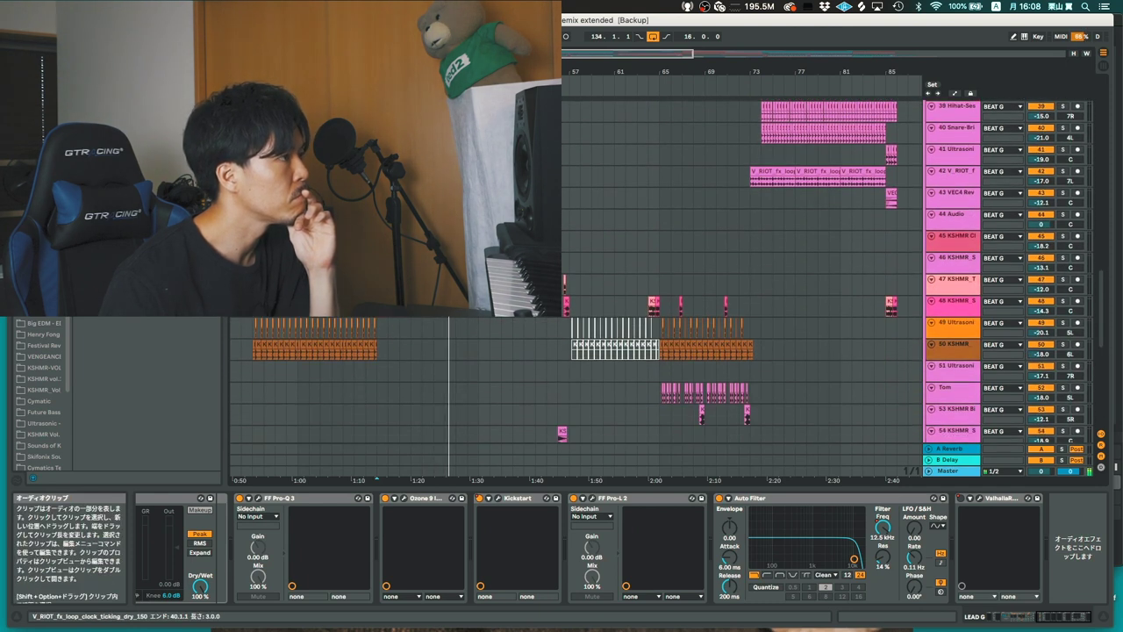
scroll(614, 289, down, 10)
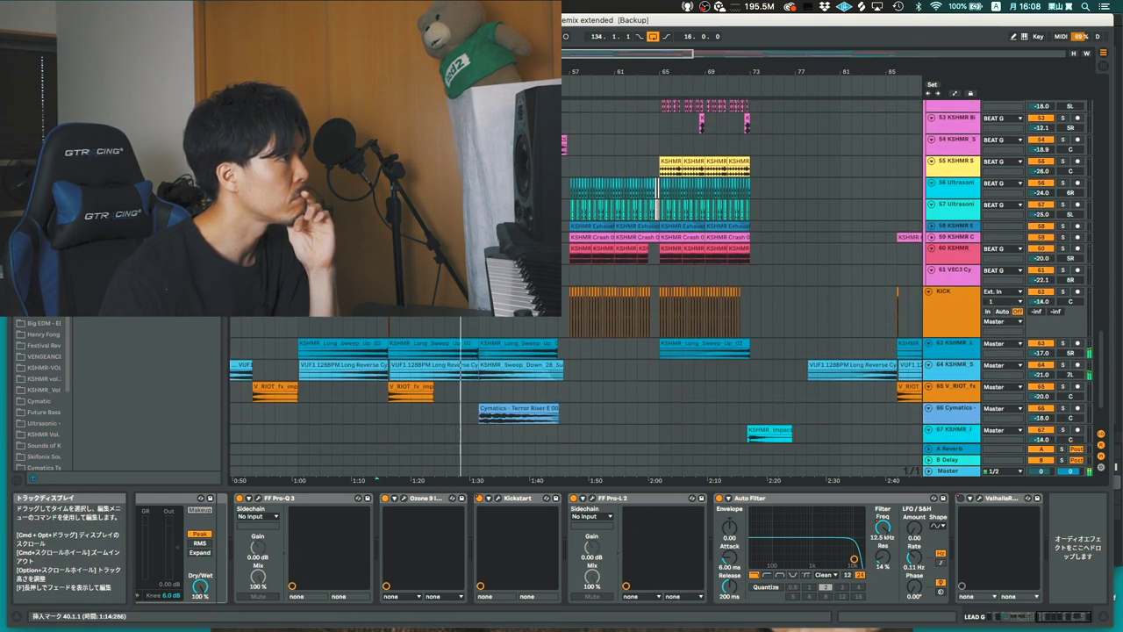
scroll(615, 290, down, 5)
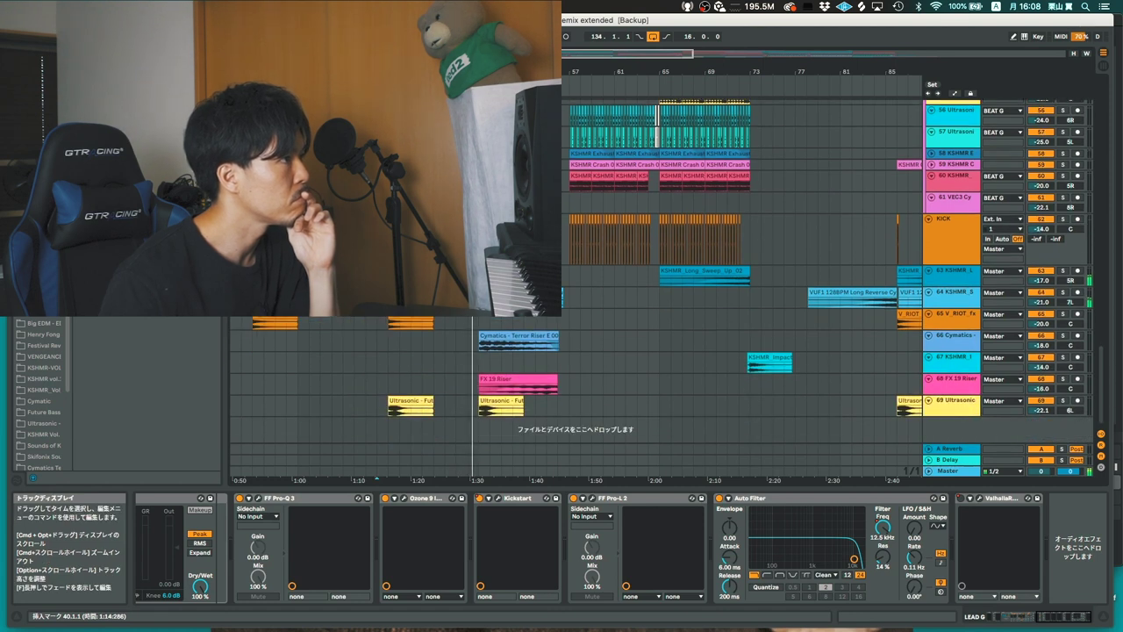
scroll(614, 290, up, 4)
scroll(614, 289, down, 4)
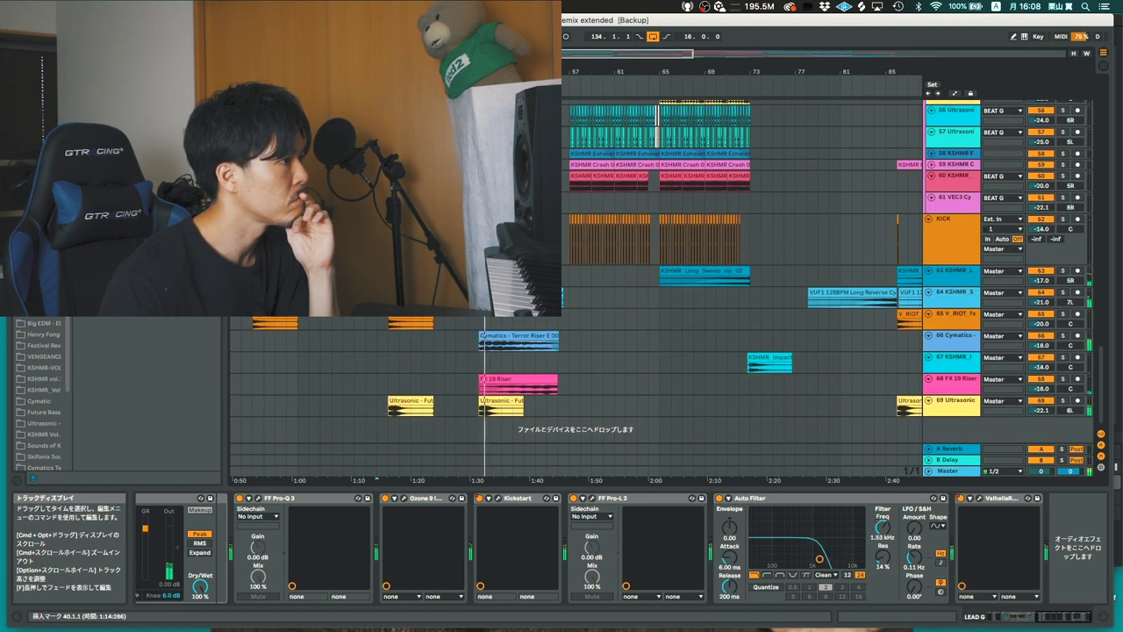
scroll(614, 290, up, 10)
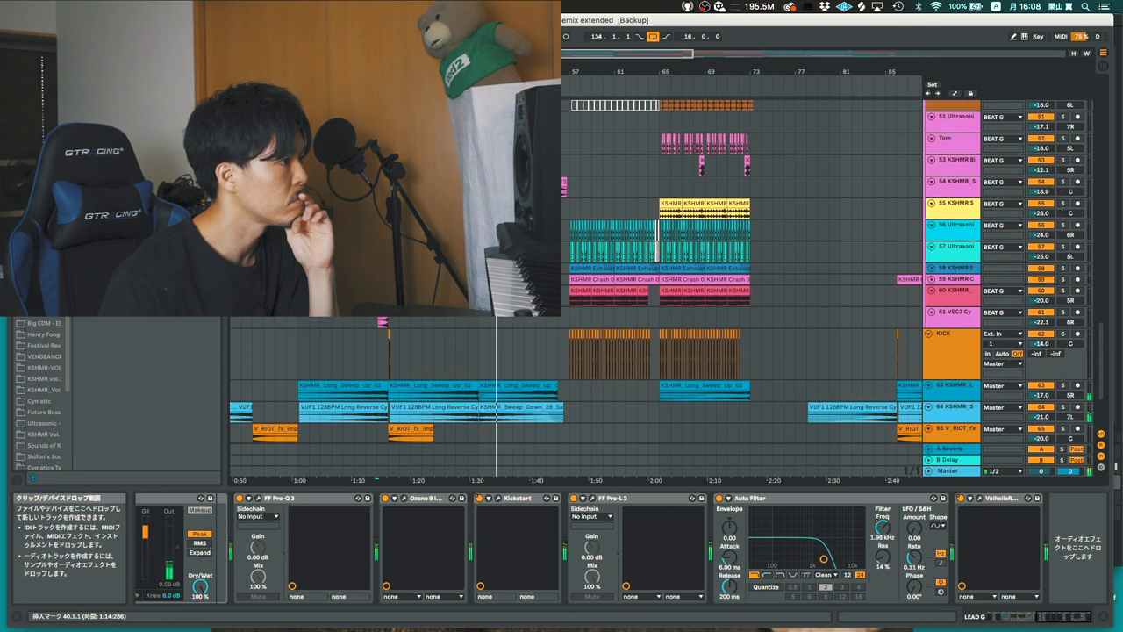
scroll(614, 290, up, 12)
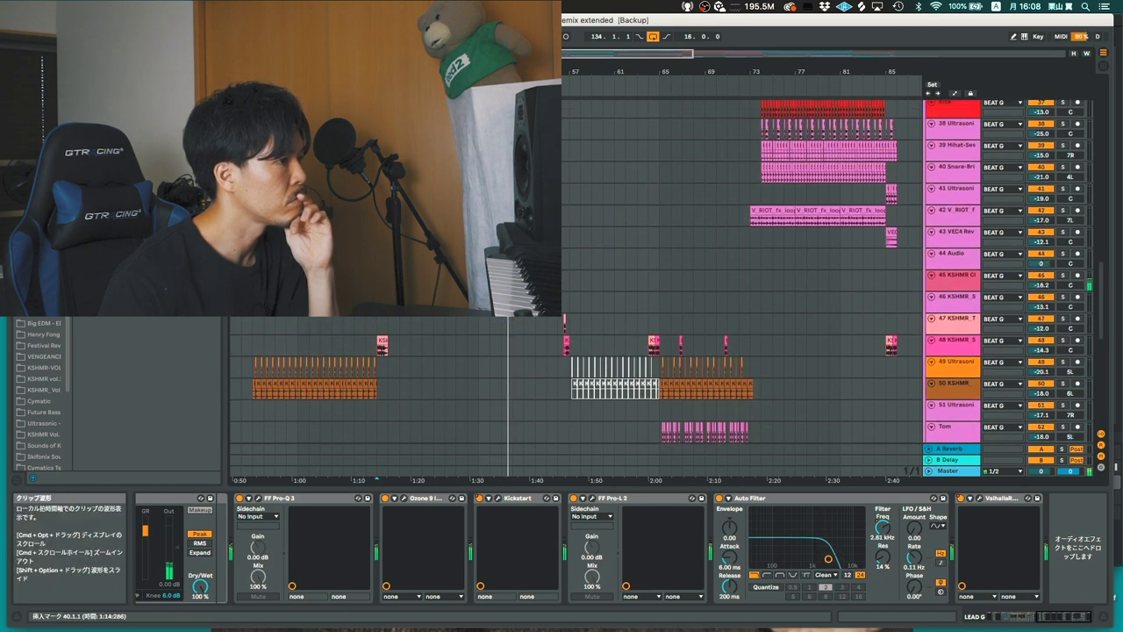
scroll(614, 289, up, 12)
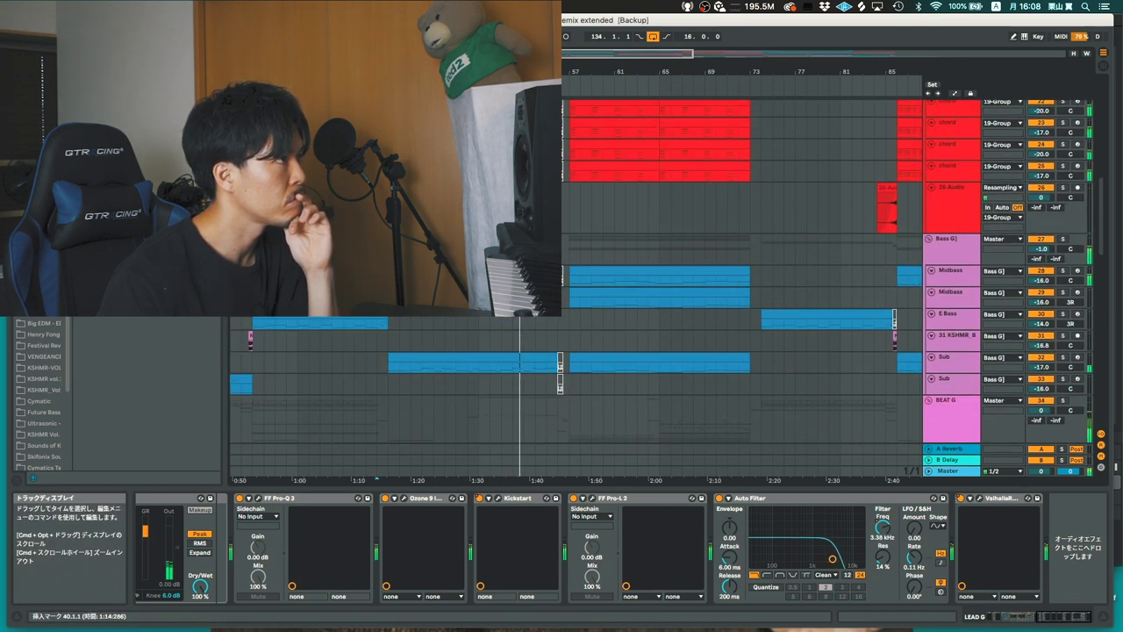
scroll(614, 290, up, 12)
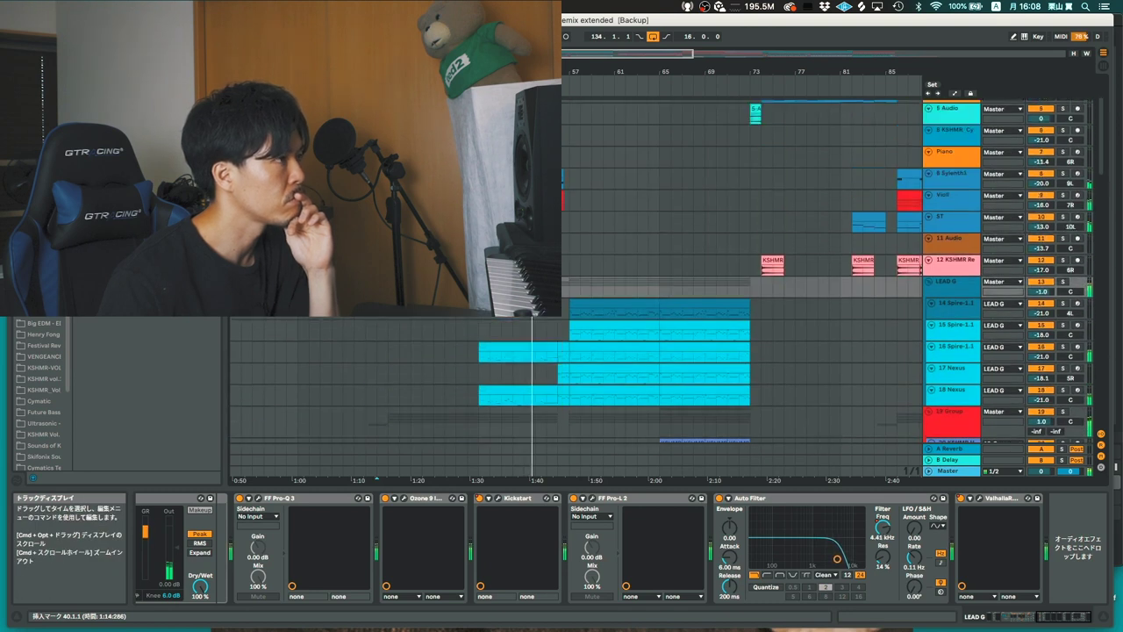
scroll(614, 290, up, 2)
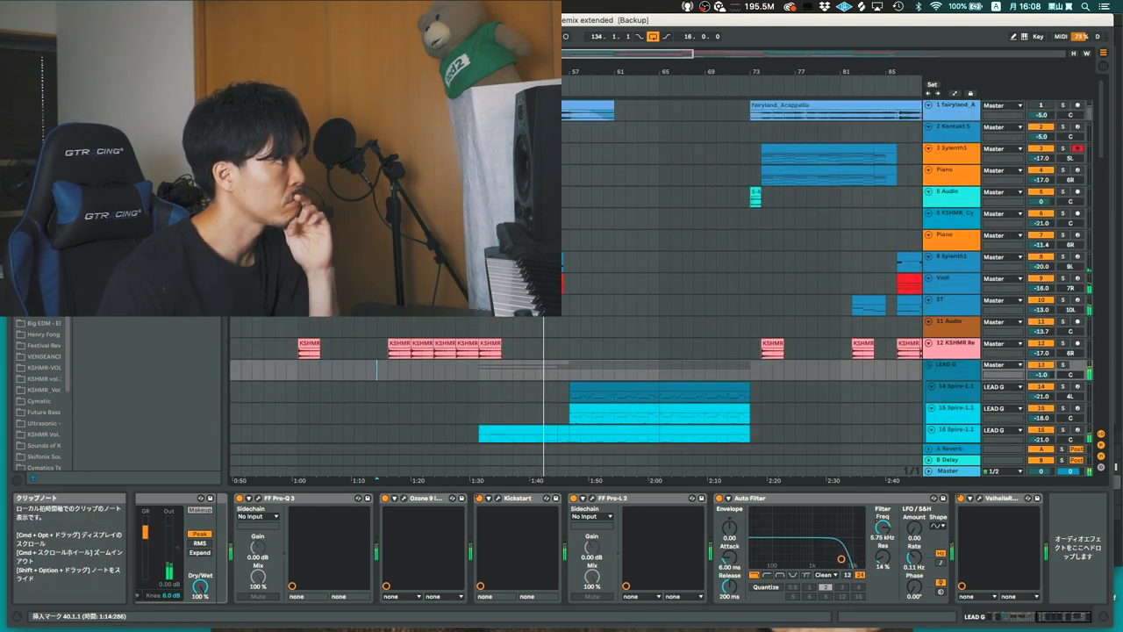